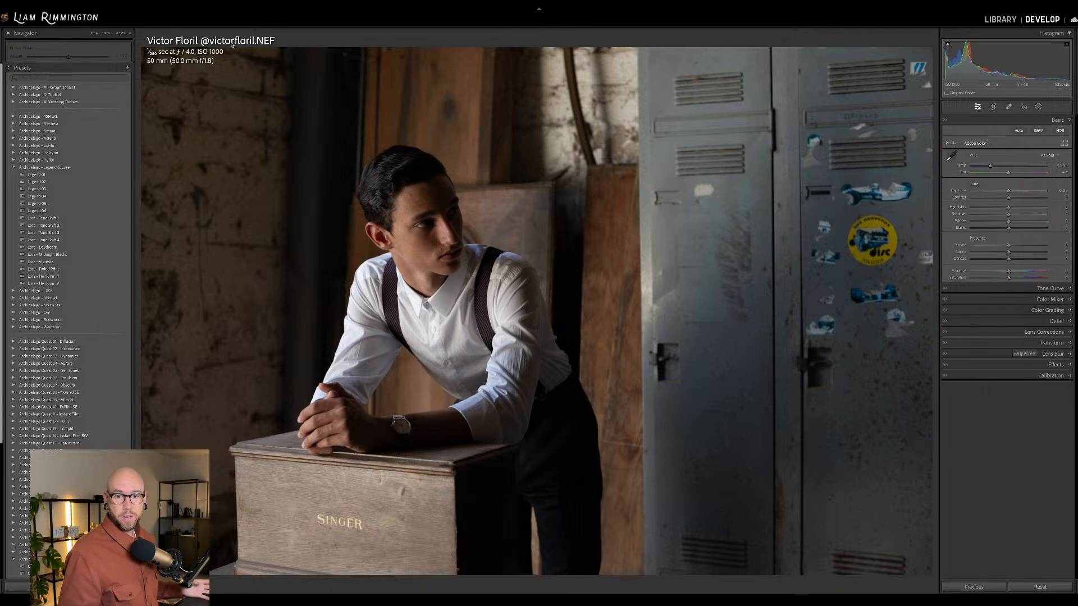
Review the photo set, raise the locker portrait's exposure slightly and enable its lens profile corrections.
key("g")
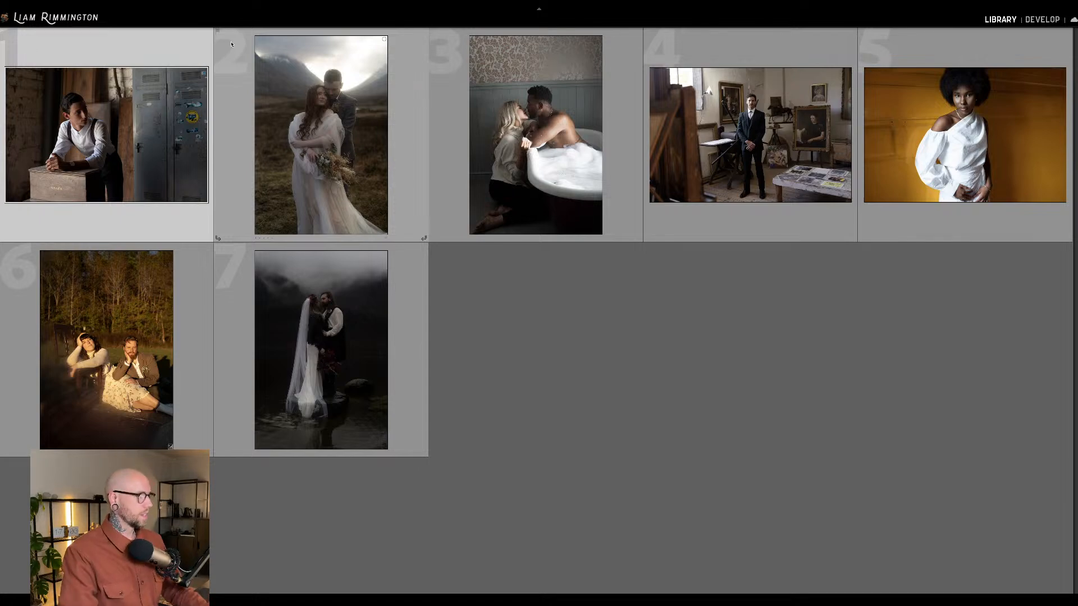
key("d")
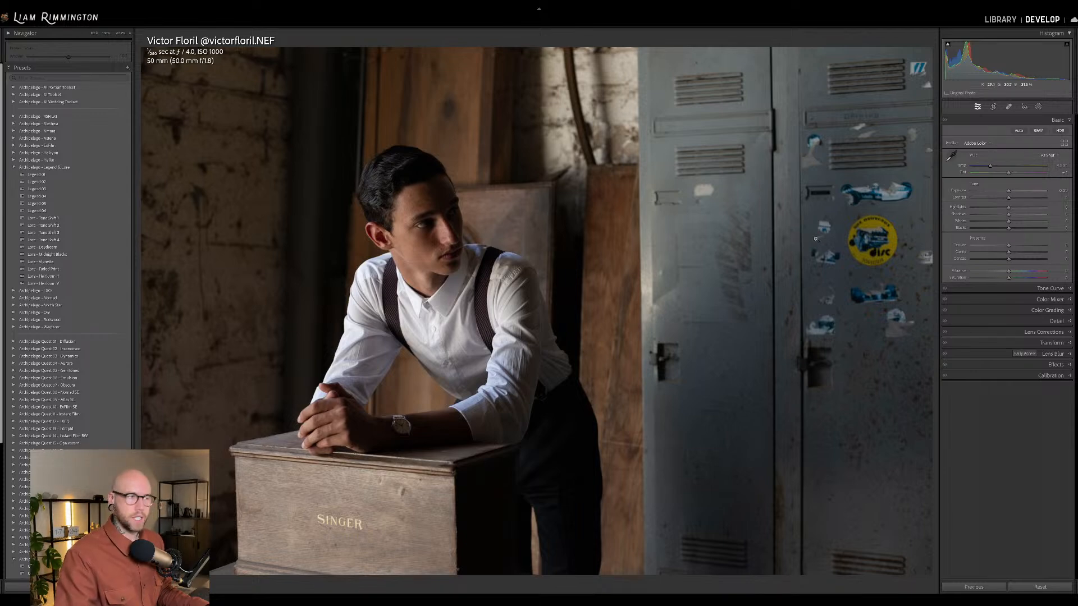
left_click_drag(1009, 190, 1014, 191)
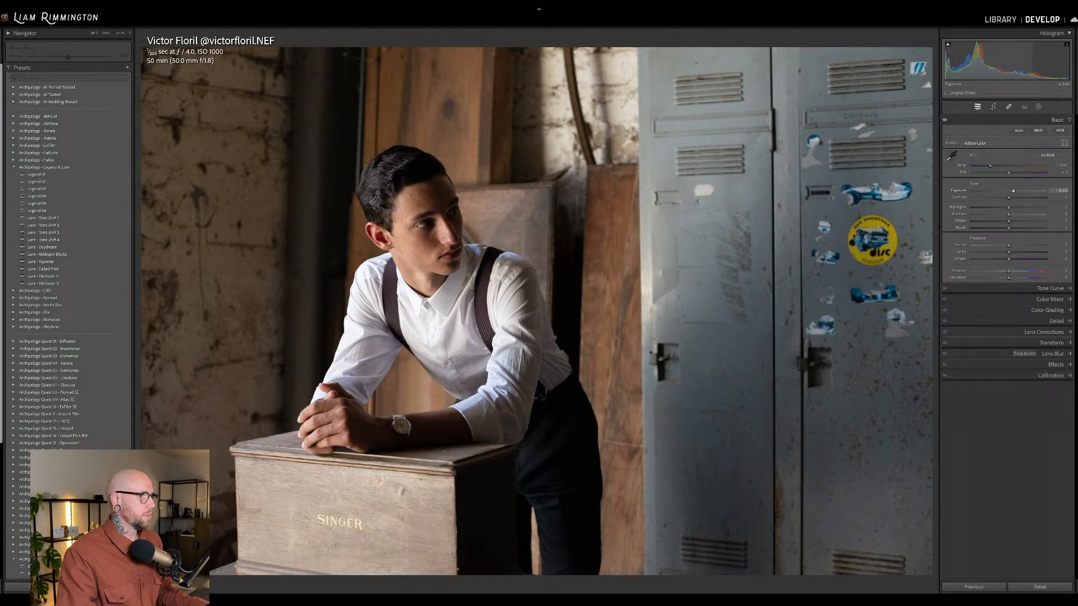
left_click(1026, 334)
left_click(979, 204)
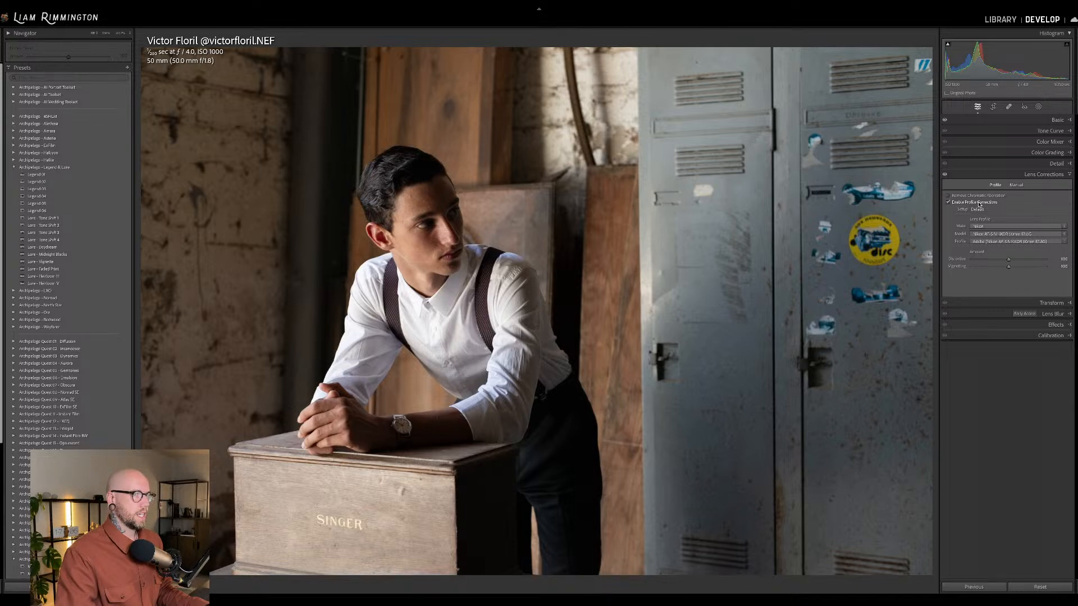
left_click(1038, 121)
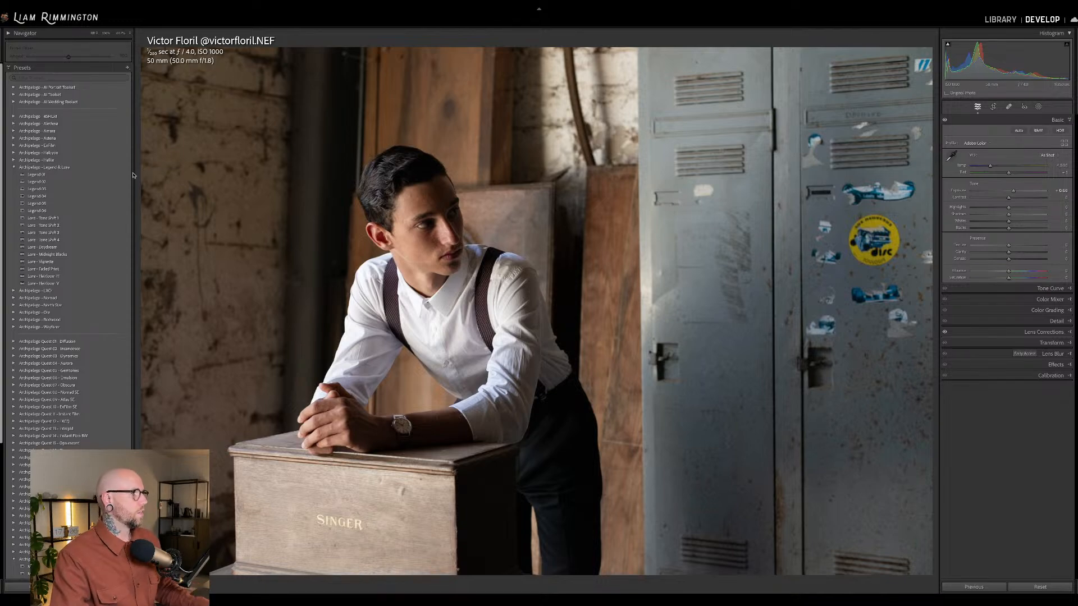
Apply the Legend 04 preset to the portrait and raise the exposure a little.
mouse_move(128, 175)
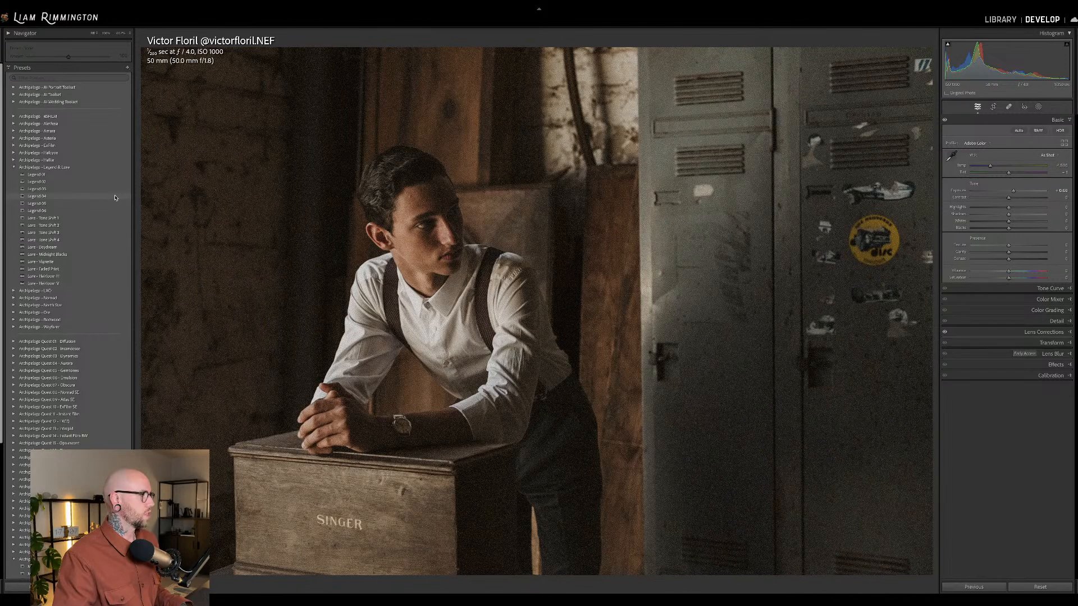
left_click(115, 198)
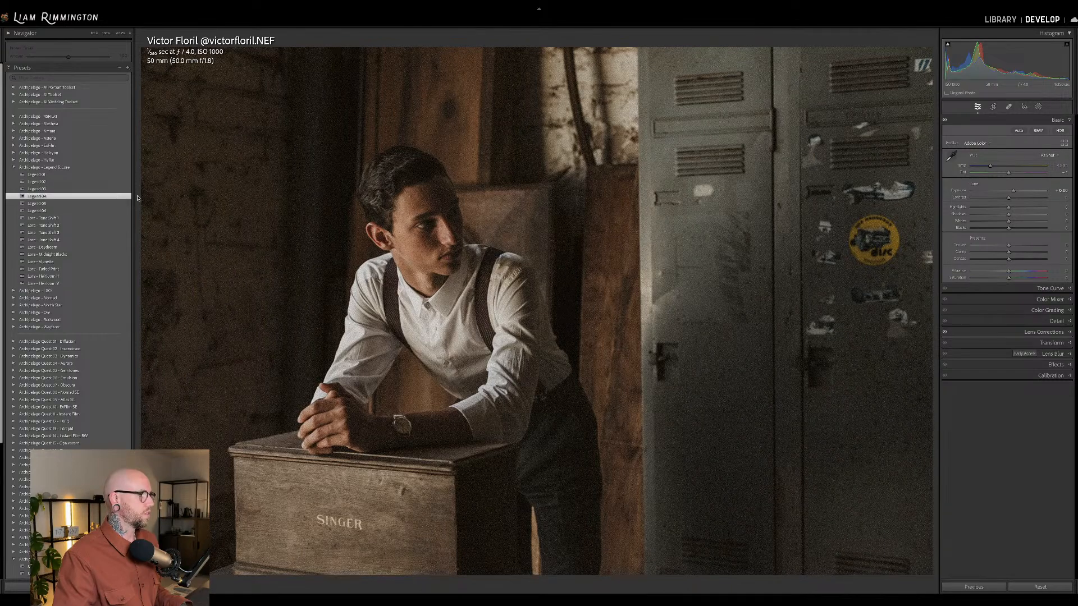
left_click_drag(1014, 198, 1015, 198)
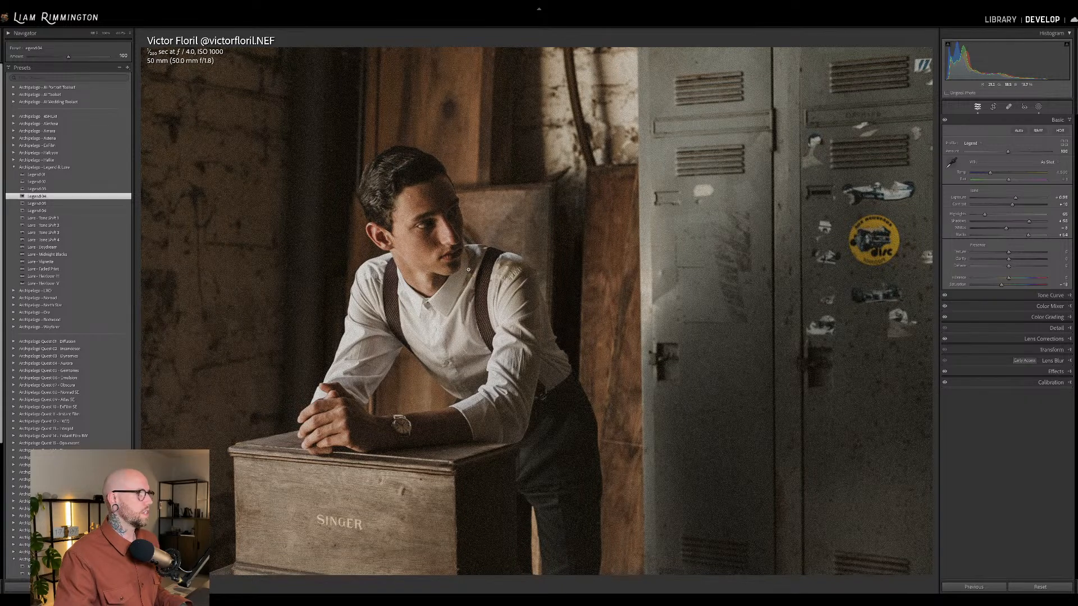
Inspect the graded portrait up close, examining the film grain and tones on the face, shirt, crate and dark background.
left_click(473, 272)
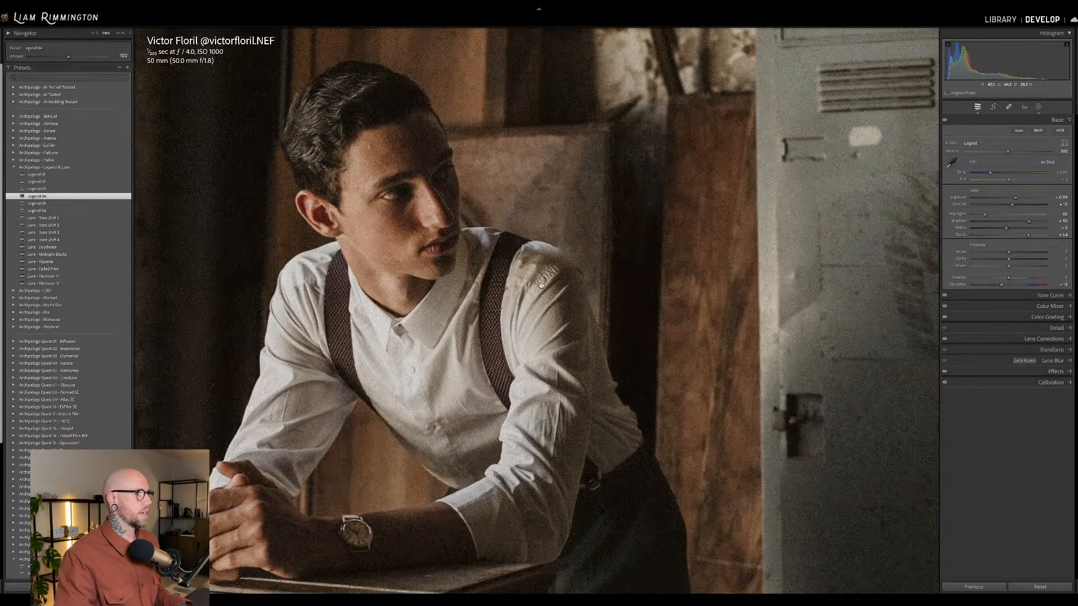
left_click(364, 205)
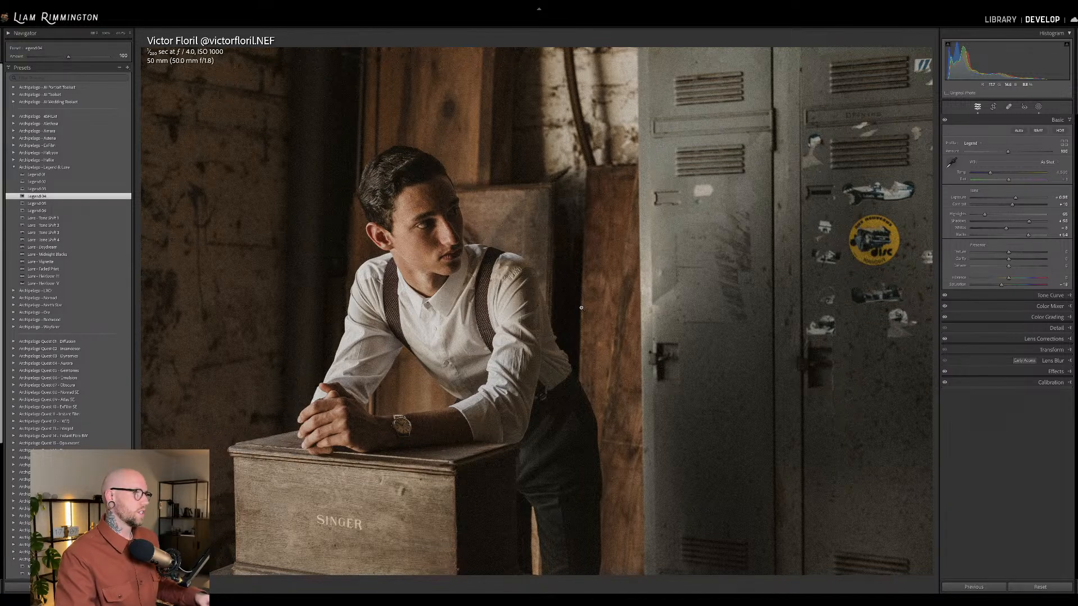
left_click(406, 228)
left_click_drag(496, 230, 626, 185)
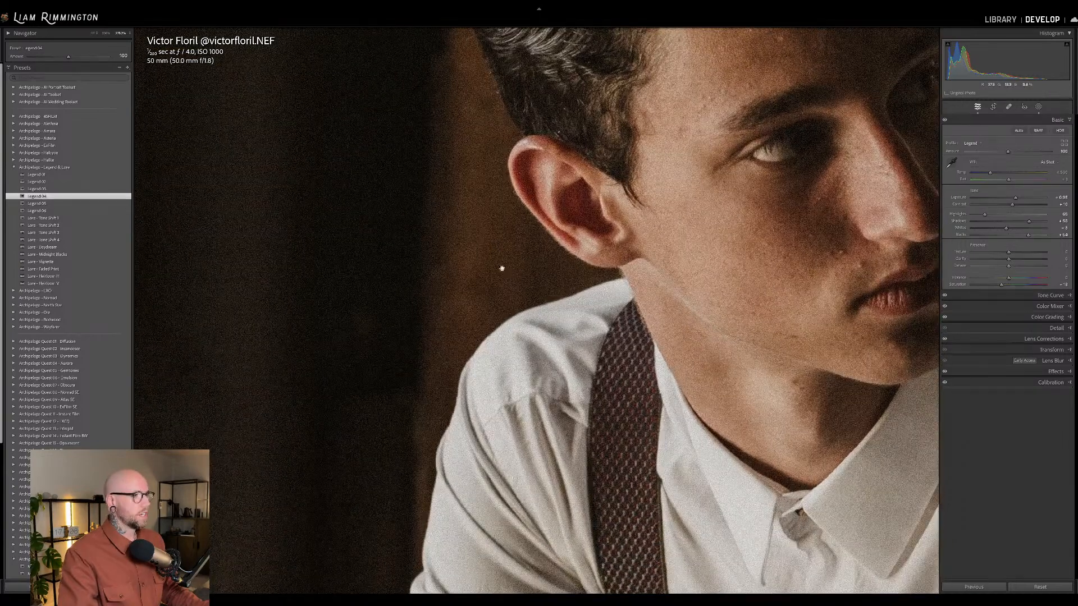
left_click_drag(632, 391, 317, 399)
left_click_drag(416, 243, 441, 416)
left_click(506, 377)
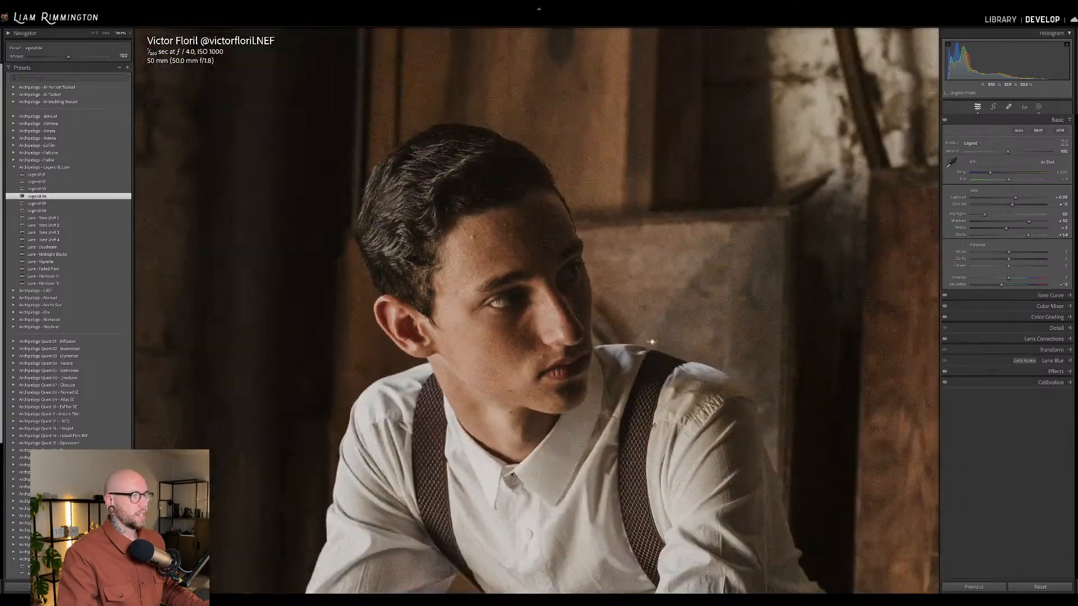
left_click(652, 326)
left_click_drag(637, 320, 393, 272)
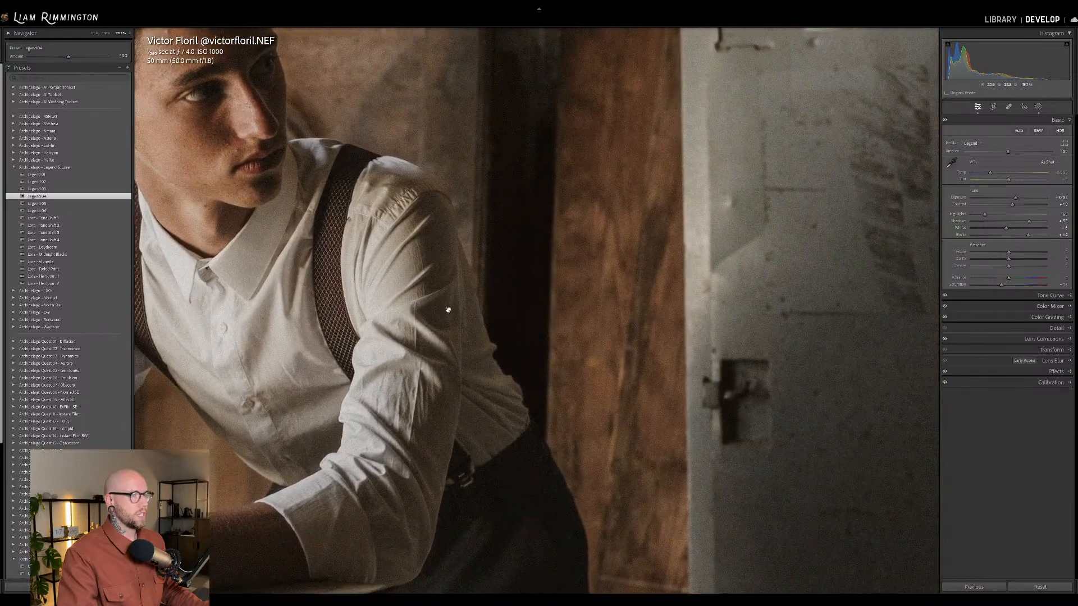
left_click_drag(602, 369, 747, 202)
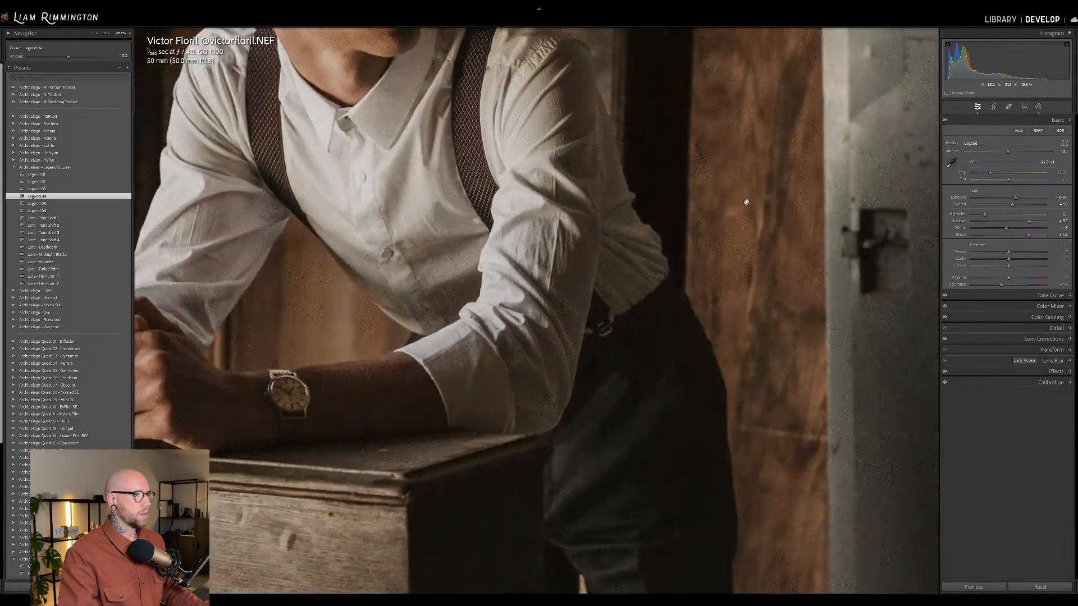
left_click(529, 298)
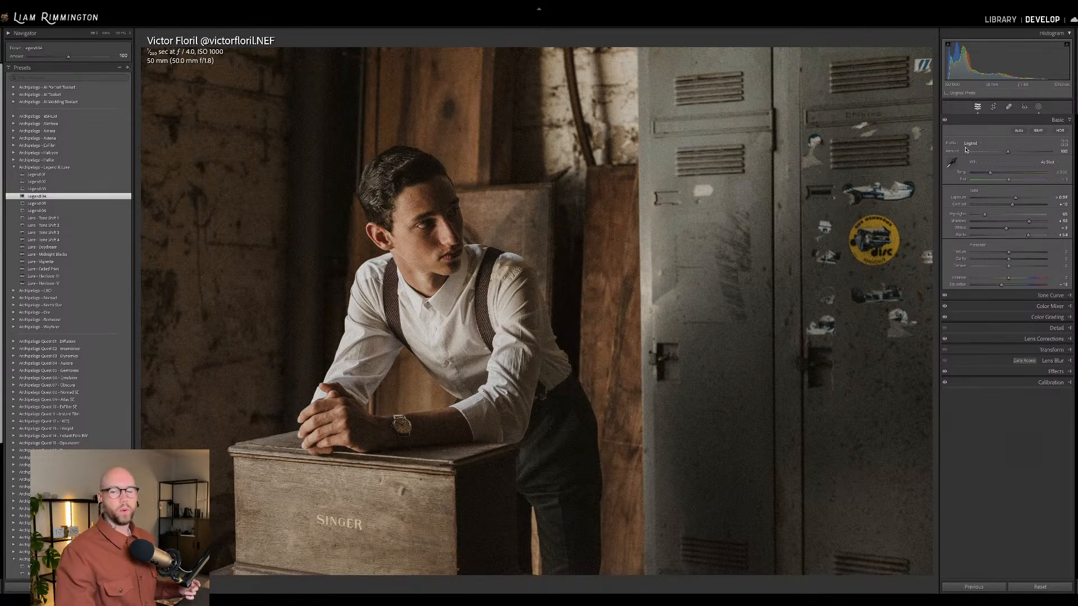
Compare the Legend profile at minimum and maximum strength, set its amount to about 160, and brighten the exposure slightly.
left_click(967, 151)
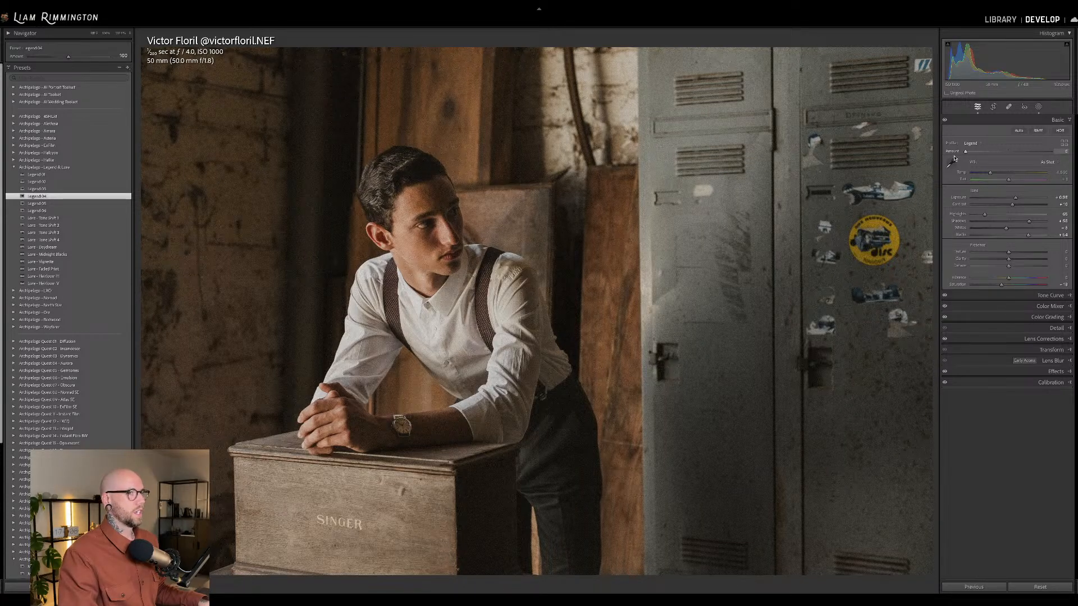
left_click(1051, 151)
left_click_drag(1016, 159, 954, 159)
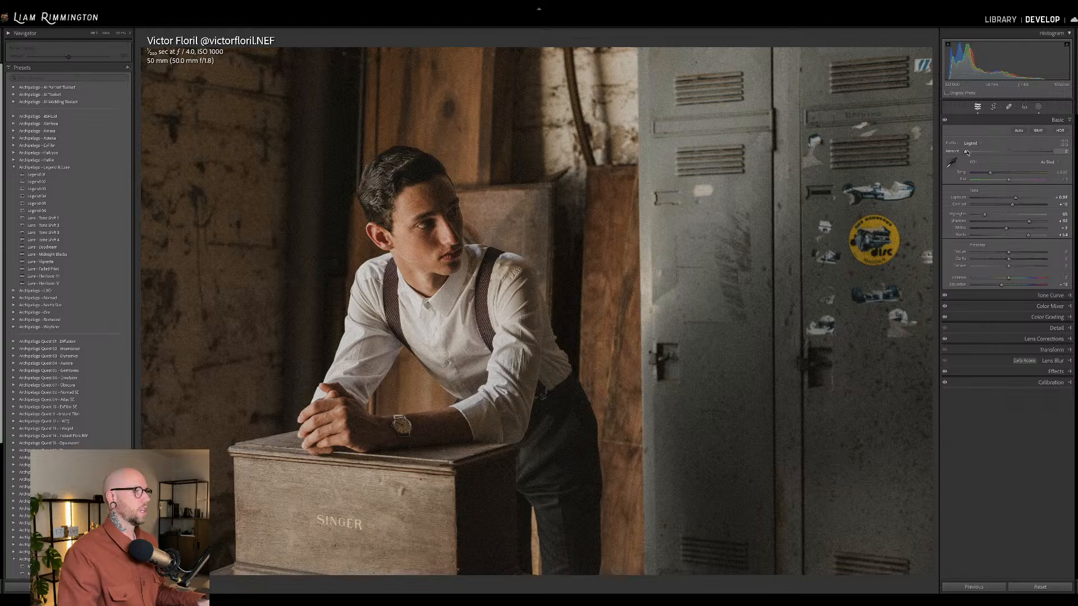
left_click_drag(965, 154, 1050, 153)
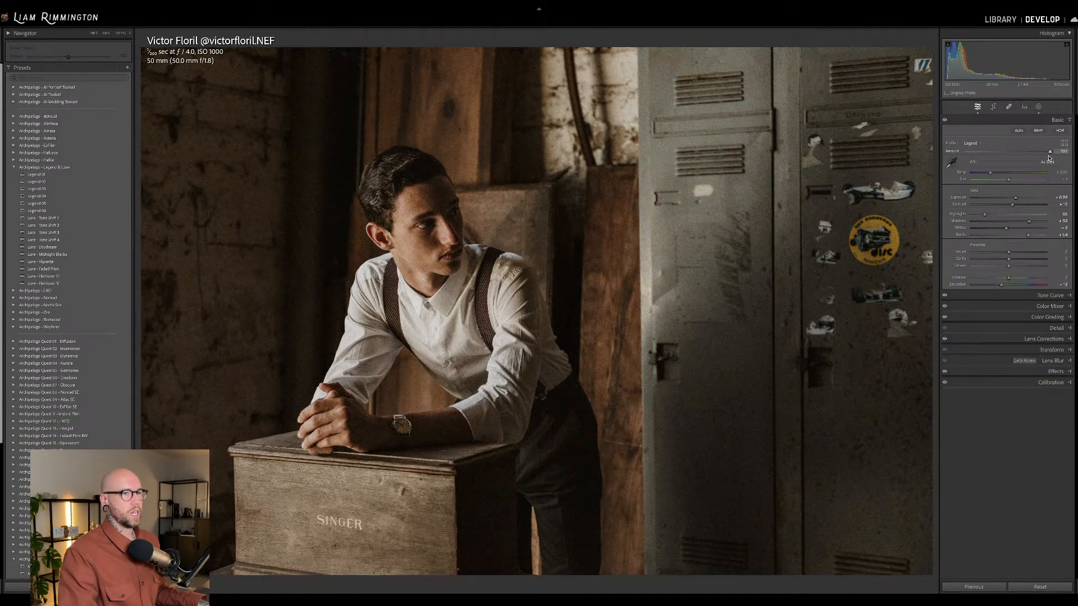
mouse_move(1055, 157)
left_mouse_down()
mouse_move(1019, 157)
mouse_move(1036, 157)
left_mouse_up()
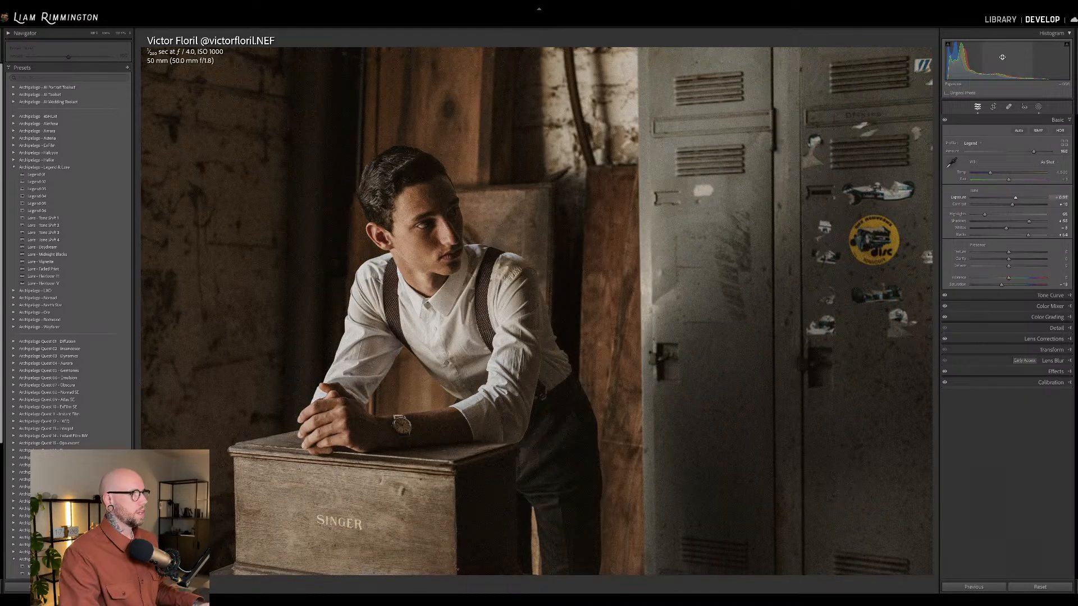
left_click_drag(964, 59, 967, 58)
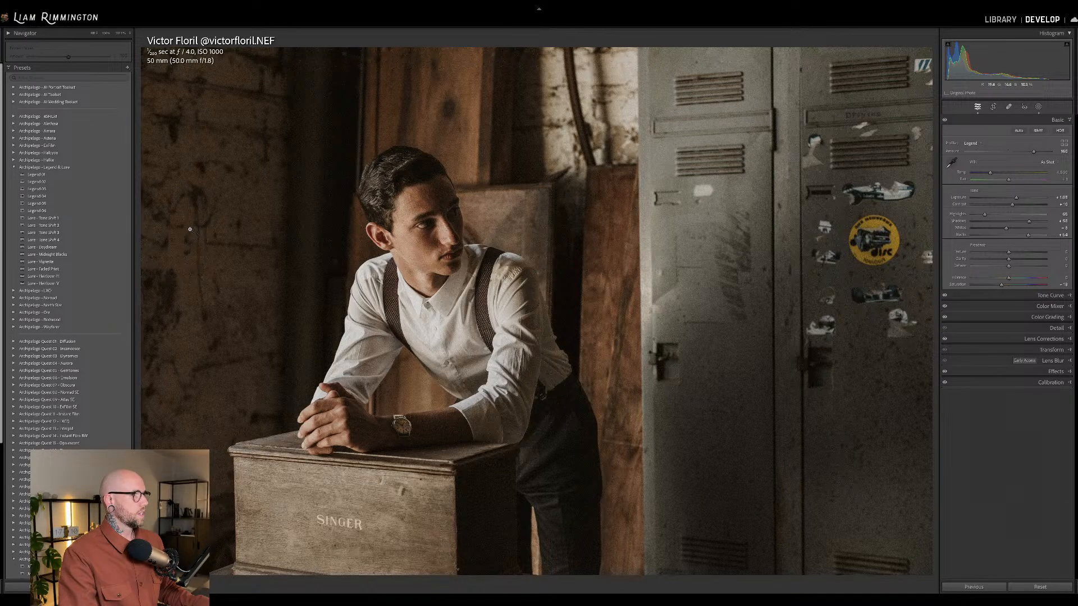
Apply the Lure - Tone Shift 3 preset and reduce its amount to about 63.
left_click(112, 233)
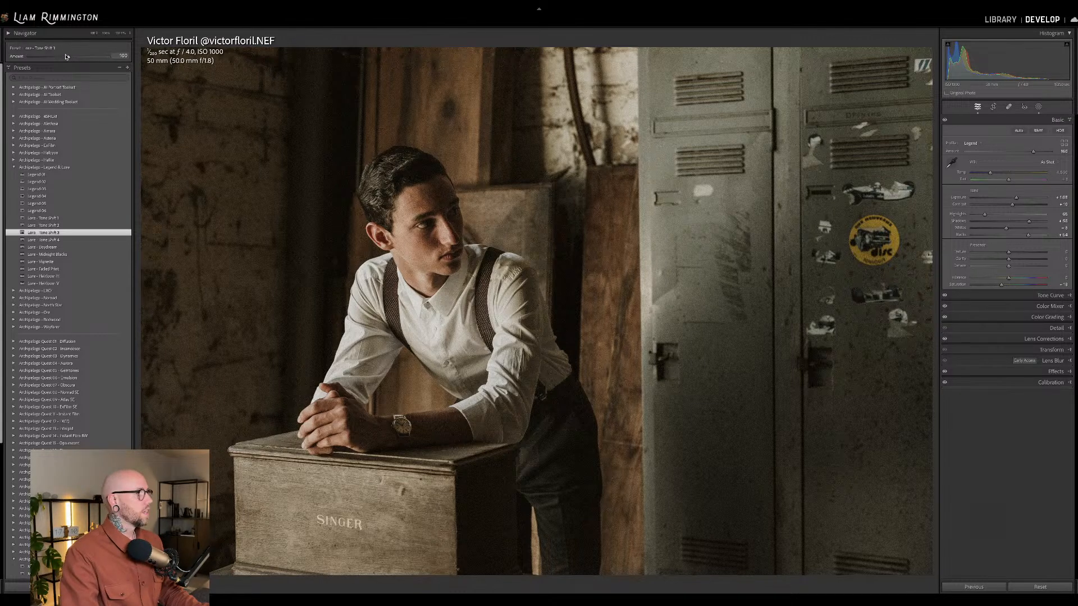
left_click_drag(69, 58, 10, 59)
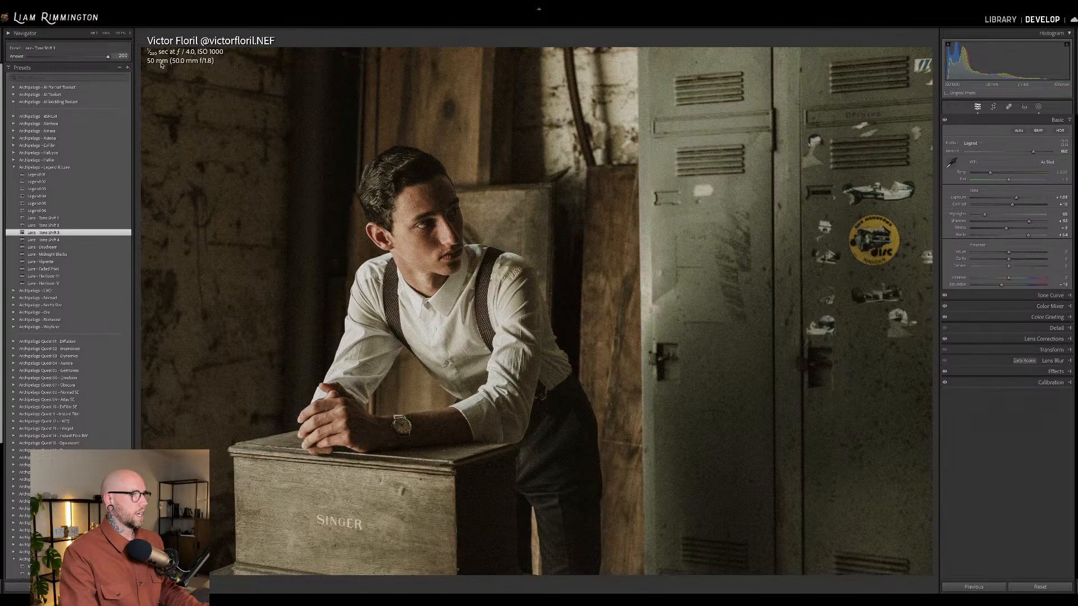
left_click_drag(66, 56, 54, 56)
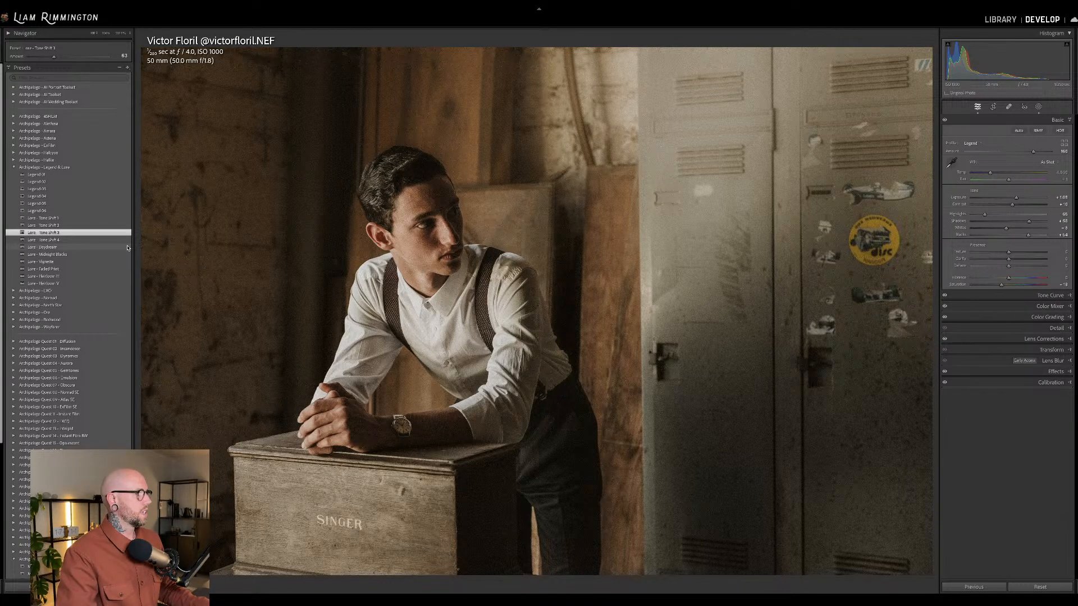
Apply the Lure - Daydream preset and reduce its amount to about 30.
left_click(124, 247)
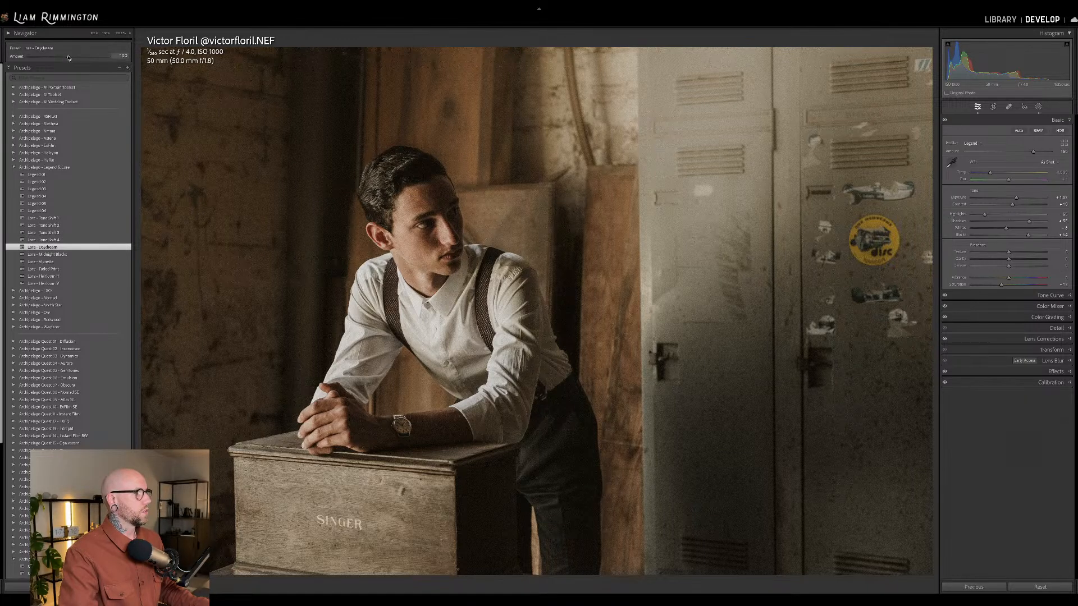
mouse_move(67, 57)
left_mouse_down()
mouse_move(26, 57)
mouse_move(114, 59)
mouse_move(74, 59)
left_mouse_up()
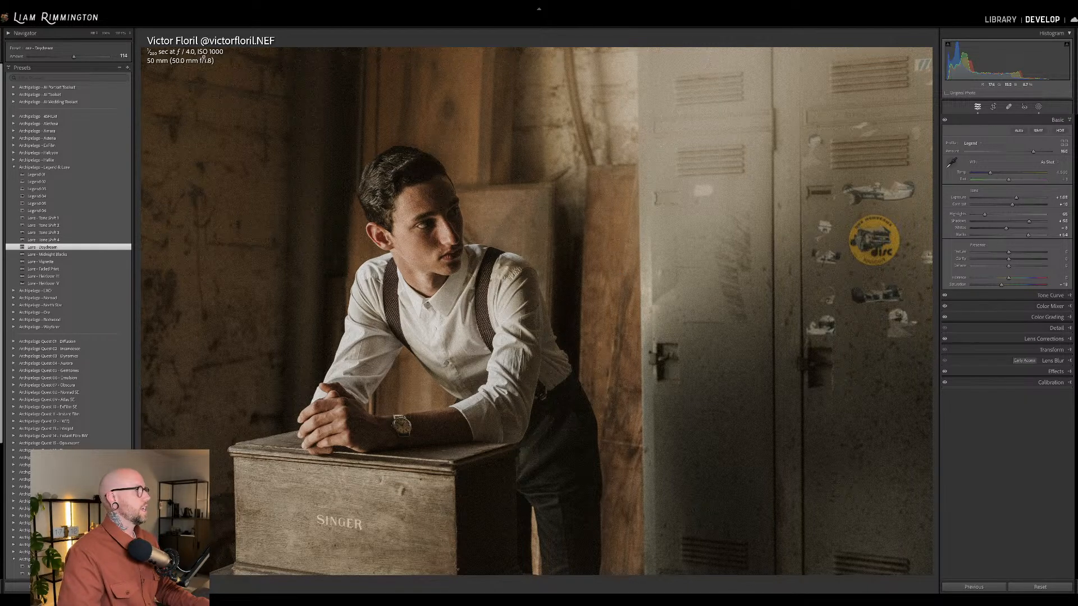
left_click_drag(74, 57, 41, 58)
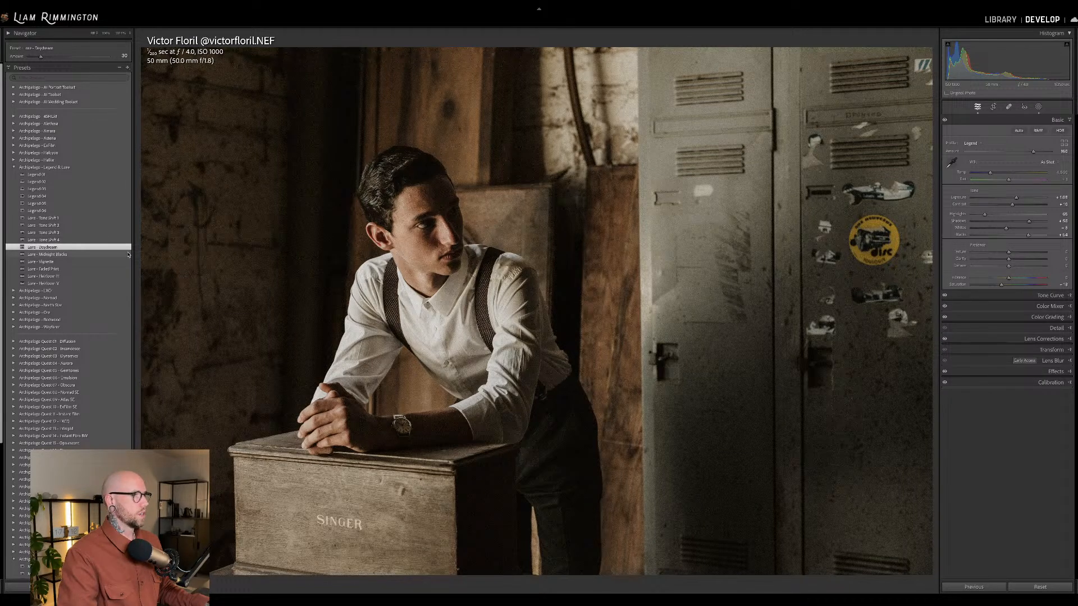
Apply the Lure - Midnight Blacks preset, try it at a higher strength, and reduce its amount to 0.
left_click(128, 255)
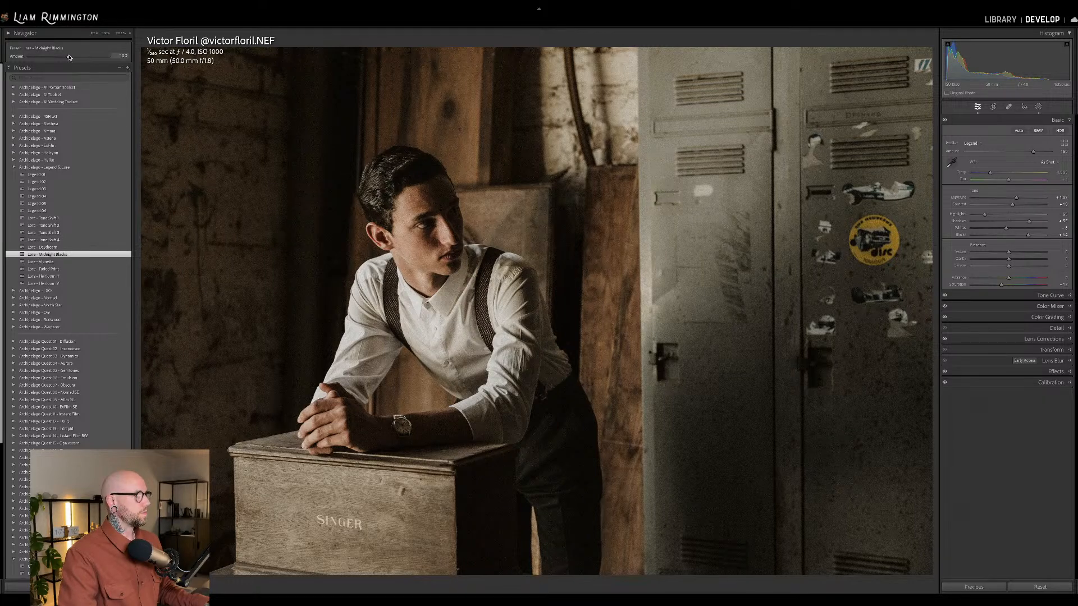
left_click_drag(69, 56, 96, 57)
left_click_drag(36, 58, 9, 57)
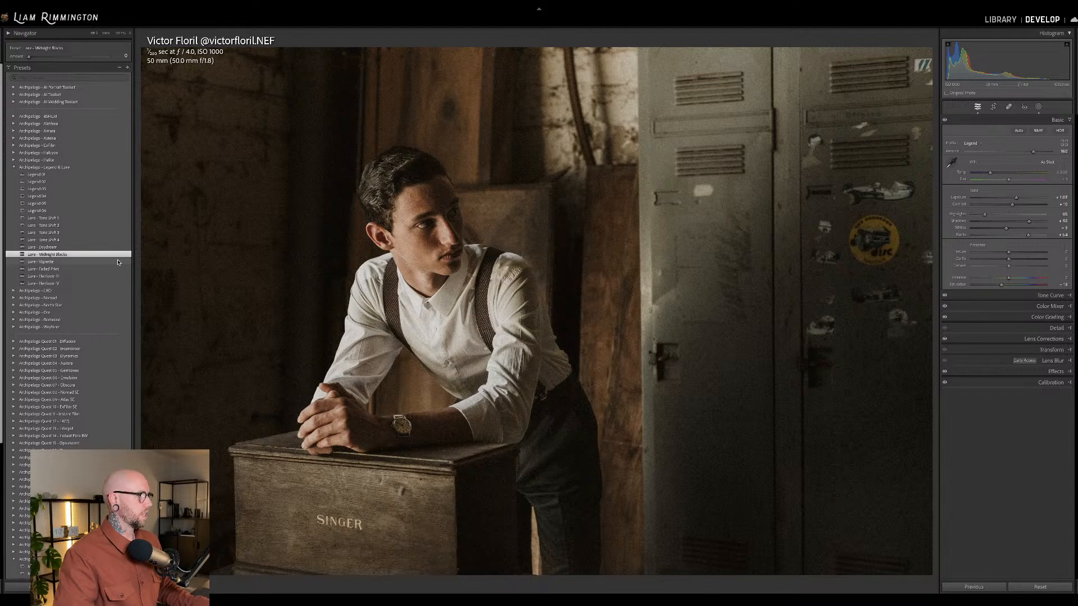
Apply the Lure - Vignette preset and examine its mask components, selecting the radial gradient.
left_click(119, 263)
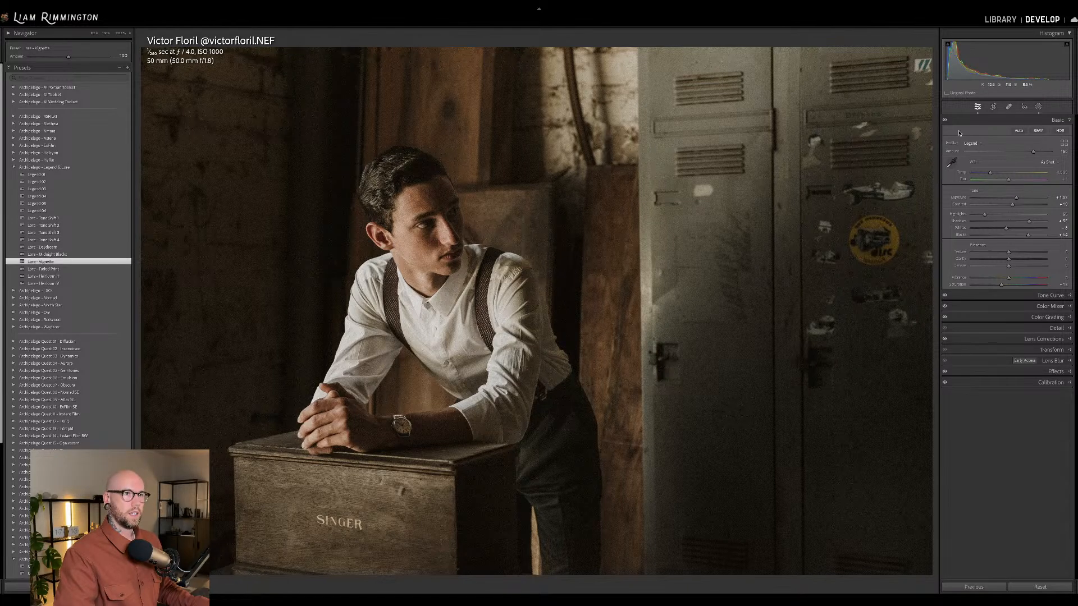
left_click(1038, 107)
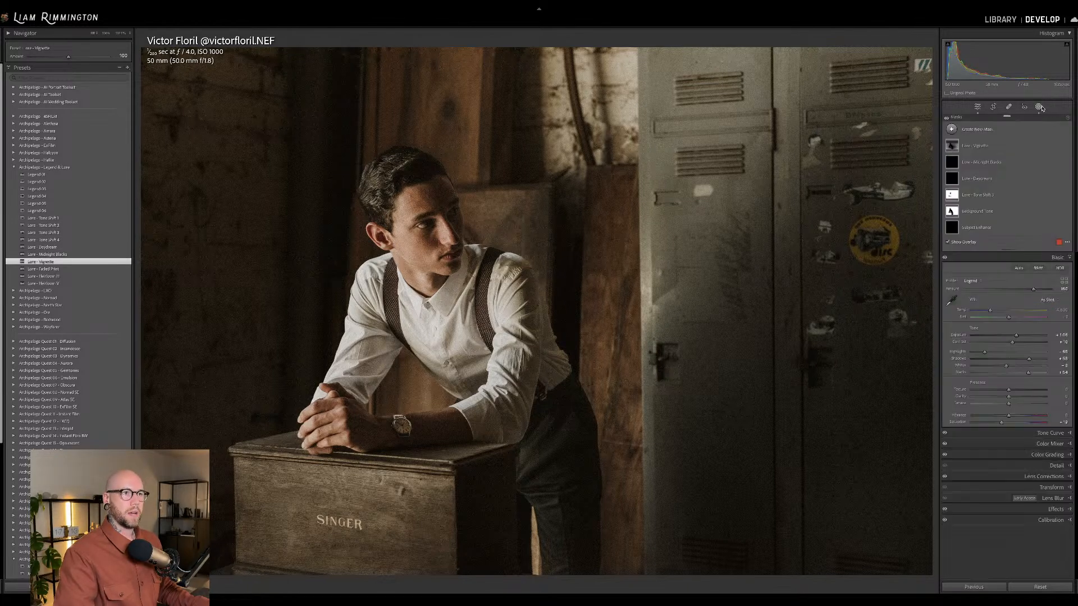
left_click(975, 147)
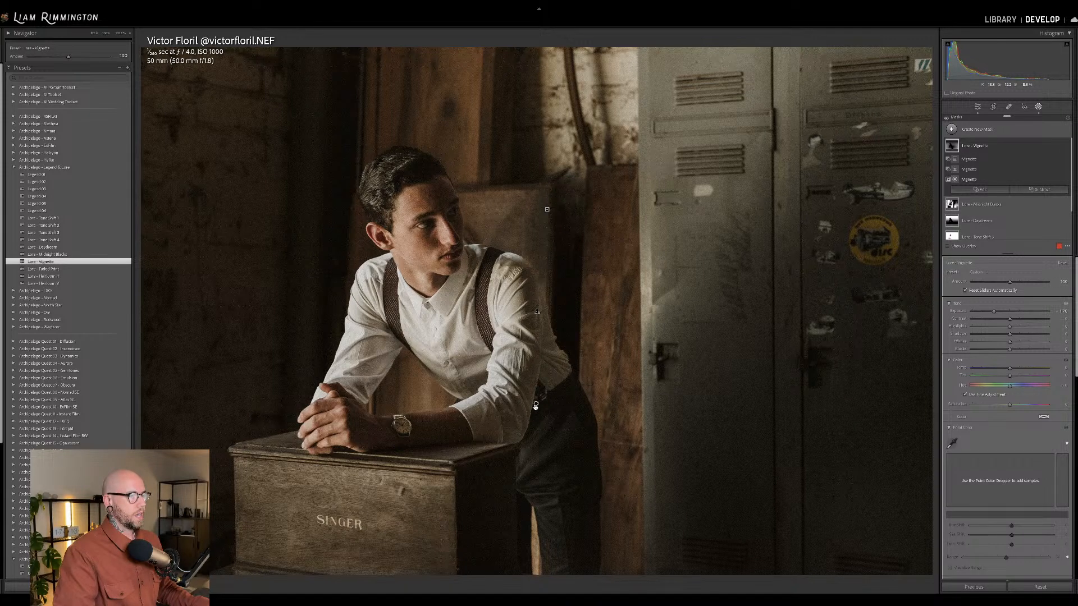
mouse_move(537, 404)
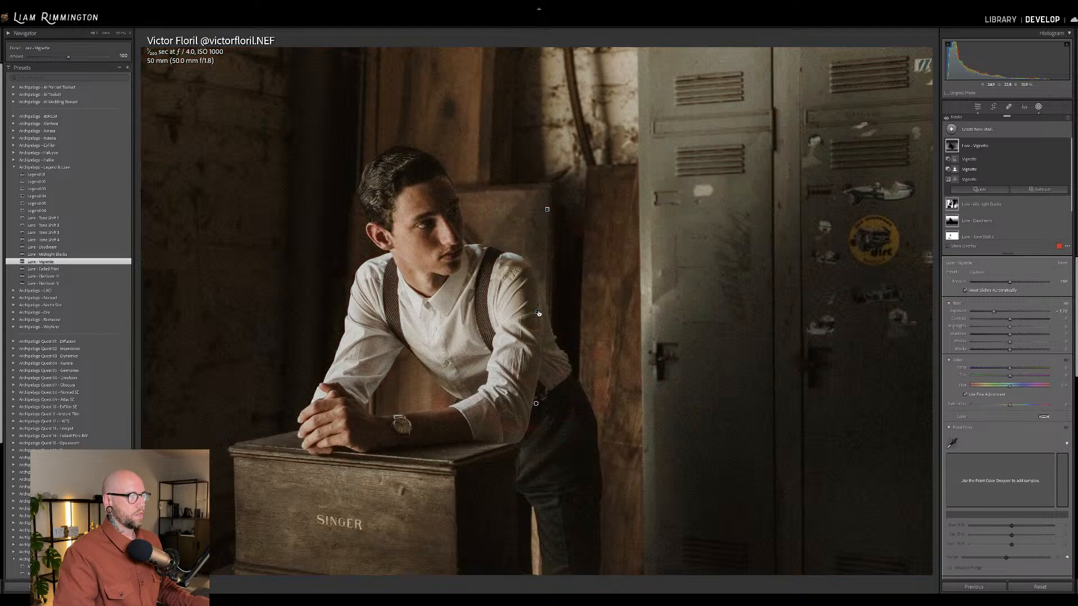
mouse_move(537, 312)
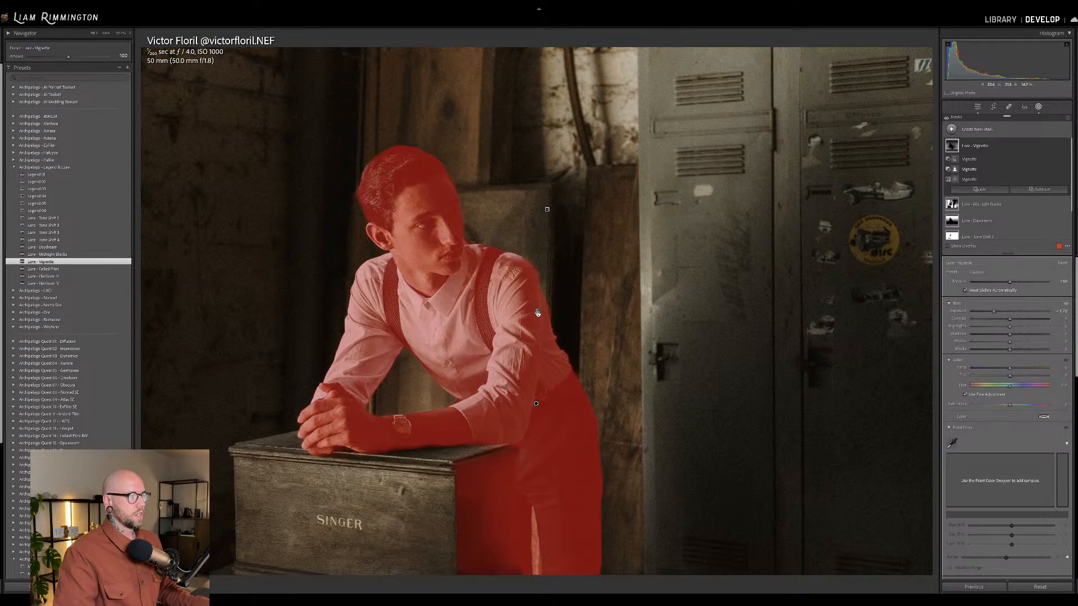
mouse_move(547, 210)
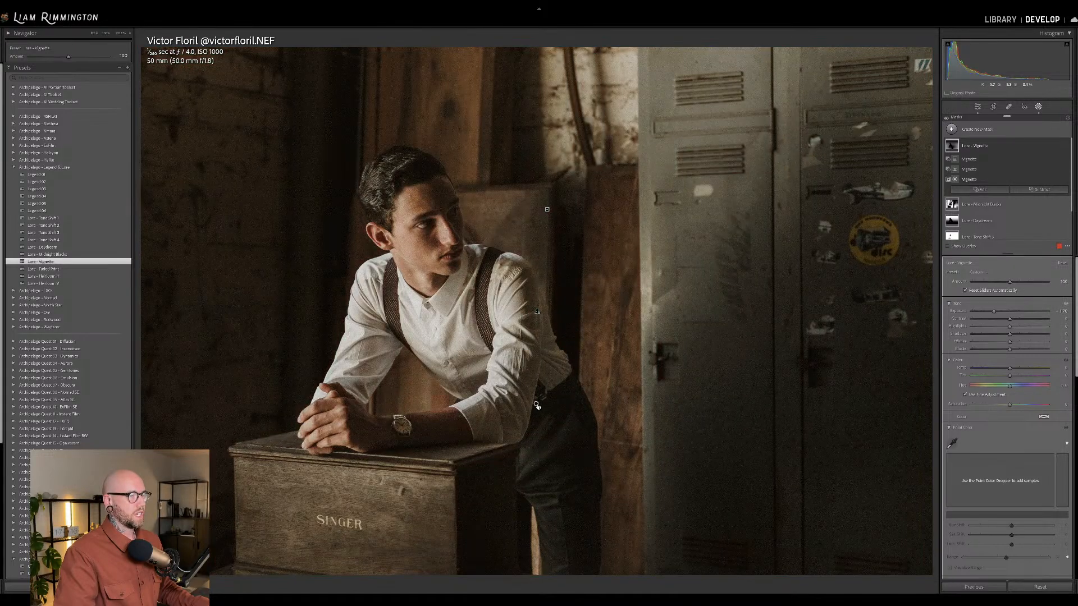
left_click(536, 404)
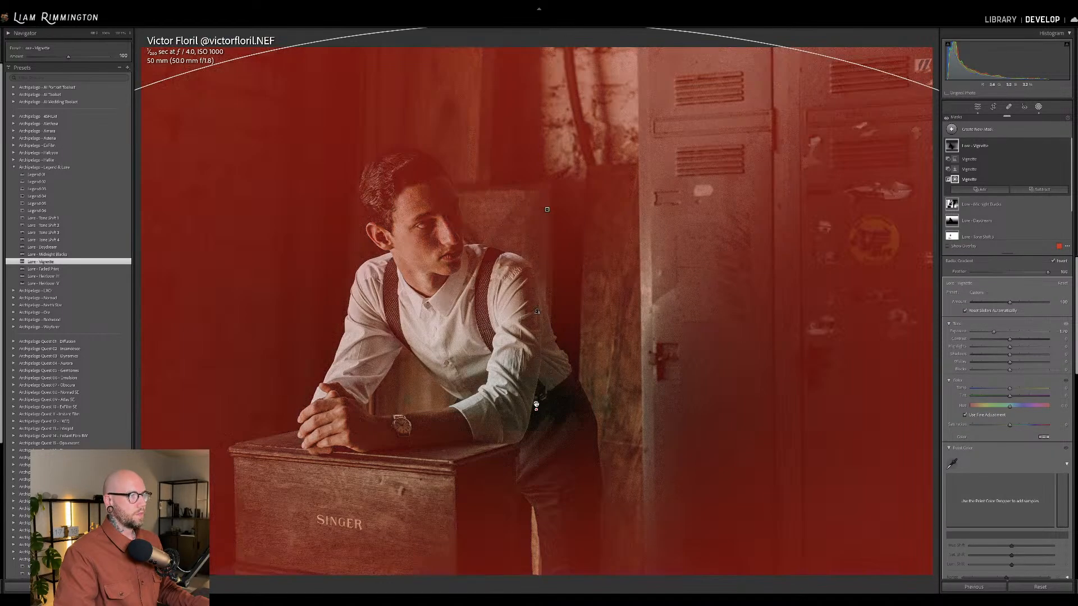
Move the vignette's radial gradient onto the man's chin, reduce its mask amount, and compare the photo before and after.
left_click_drag(536, 404, 435, 259)
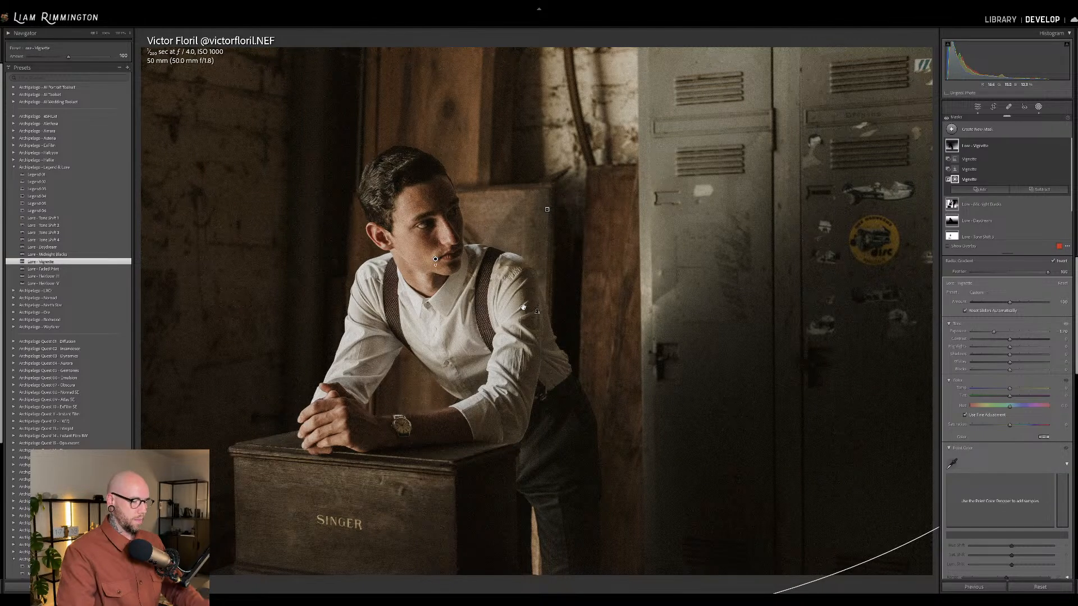
mouse_move(1010, 302)
left_mouse_down()
mouse_move(971, 308)
mouse_move(999, 310)
left_mouse_up()
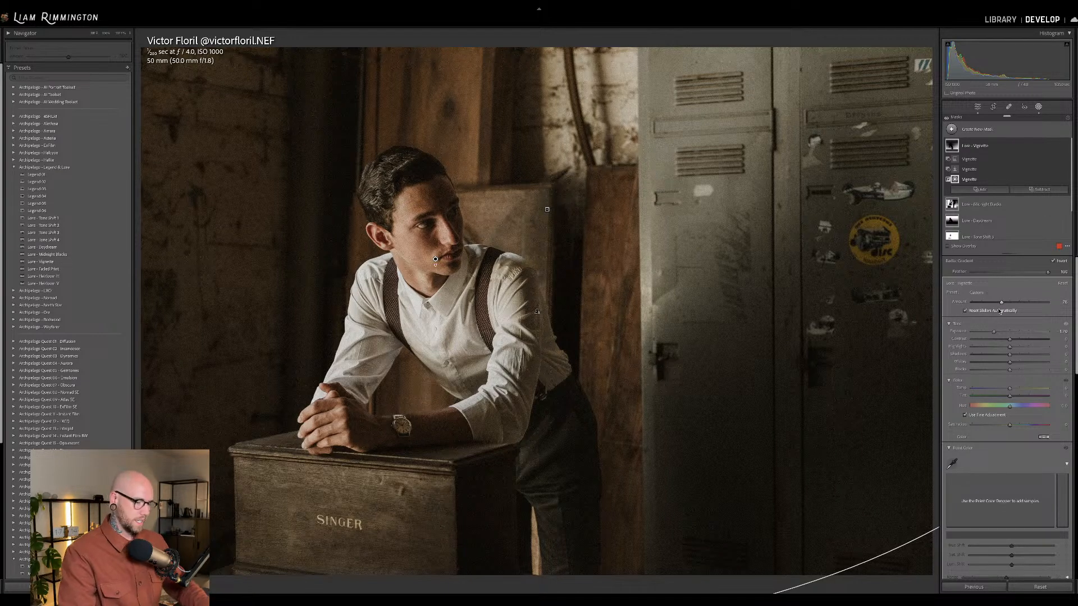
key("shift+w")
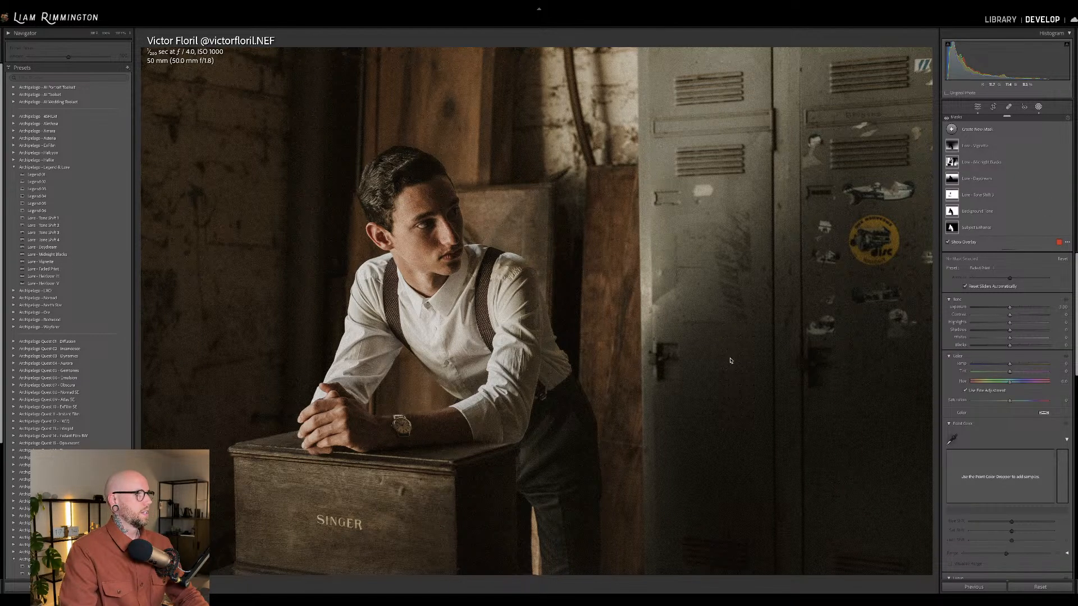
key("backslash")
key("backslash")
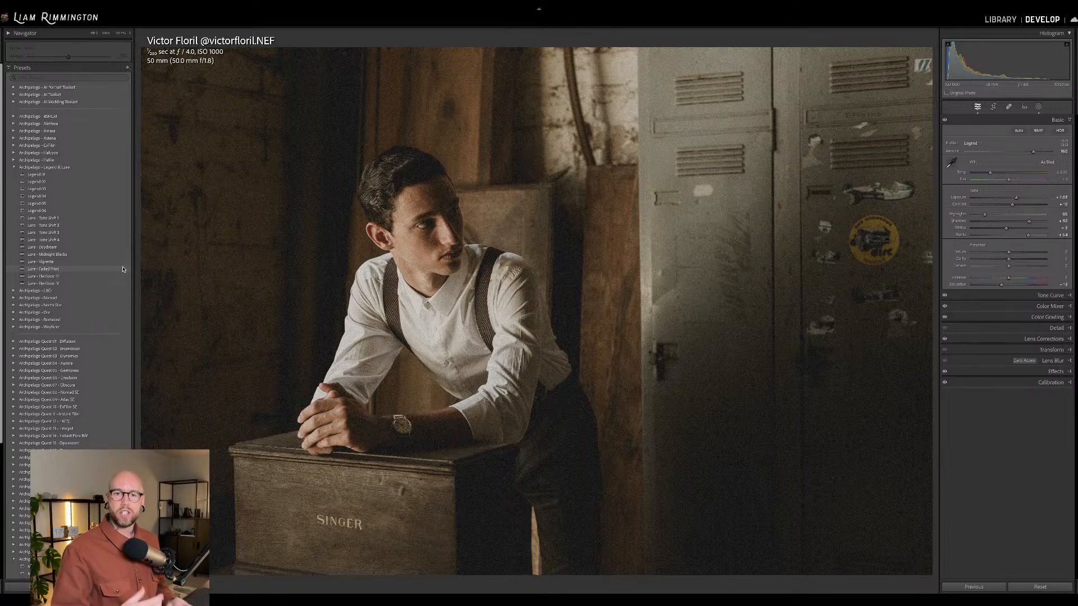
Apply the Lure - Faded Print preset, try a higher amount, and reset the amount to 100.
left_click(123, 269)
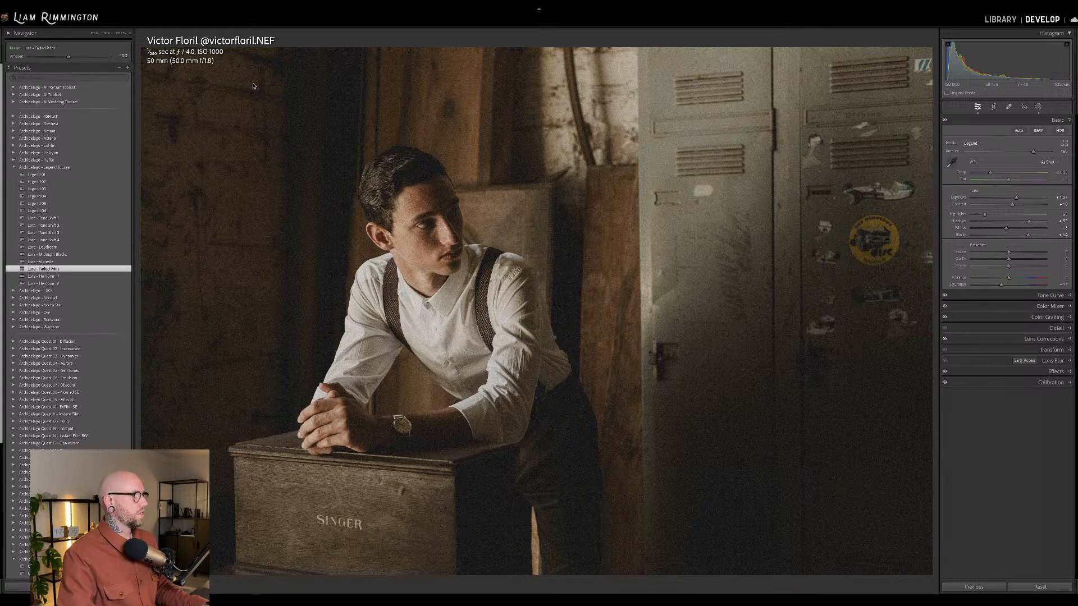
mouse_move(68, 57)
left_mouse_down()
mouse_move(15, 60)
mouse_move(84, 61)
left_mouse_up()
double_click(83, 58)
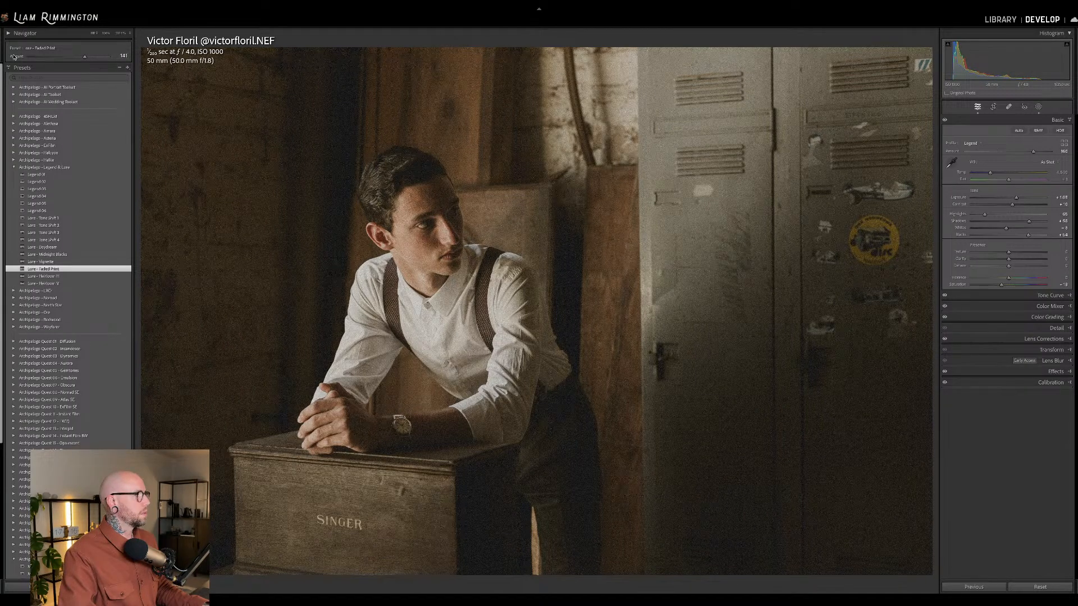
Compare the photo with and without the Faded Print mask, leaving that mask hidden.
left_click(1038, 106)
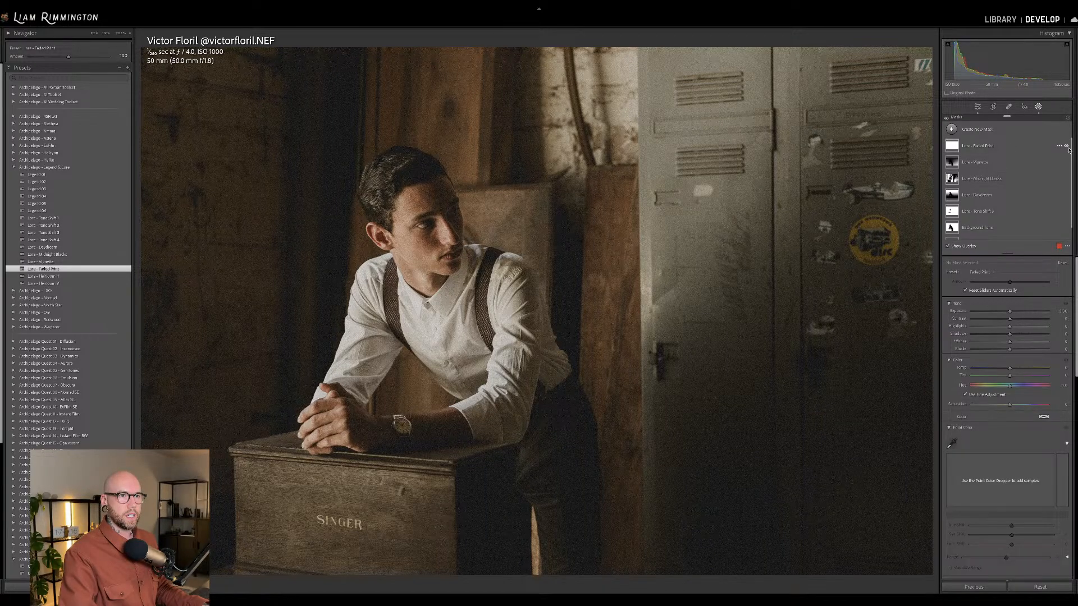
left_click(1067, 147)
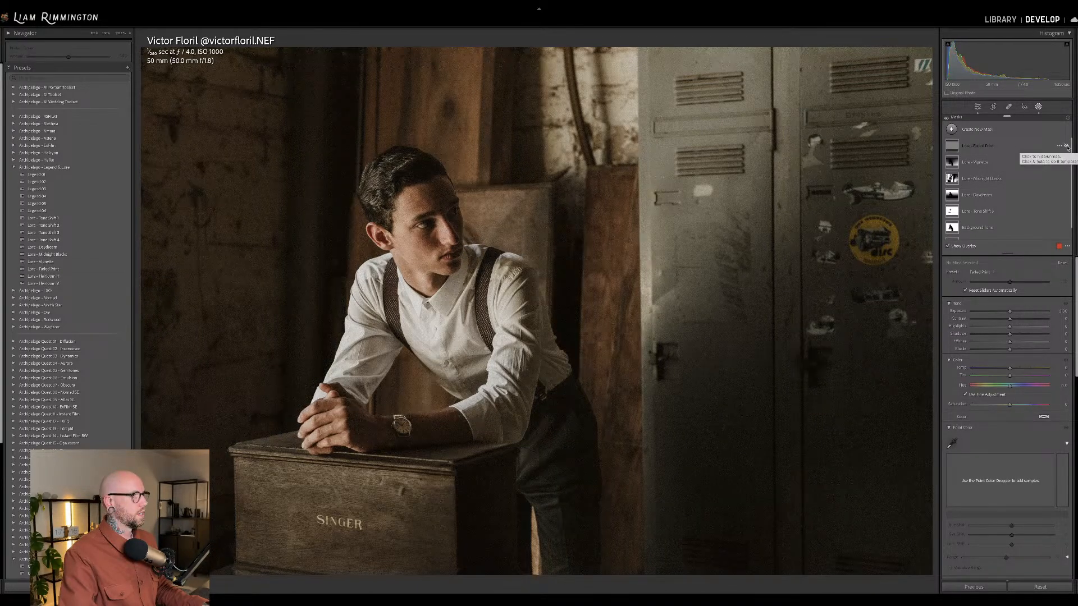
left_click(1067, 147)
left_click(1067, 146)
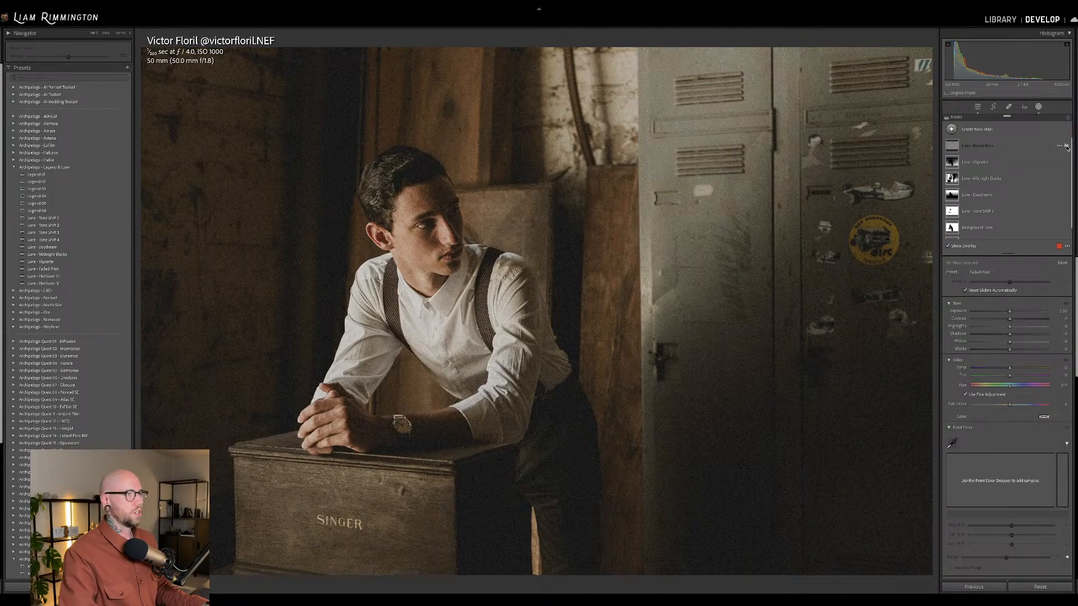
left_click(1039, 107)
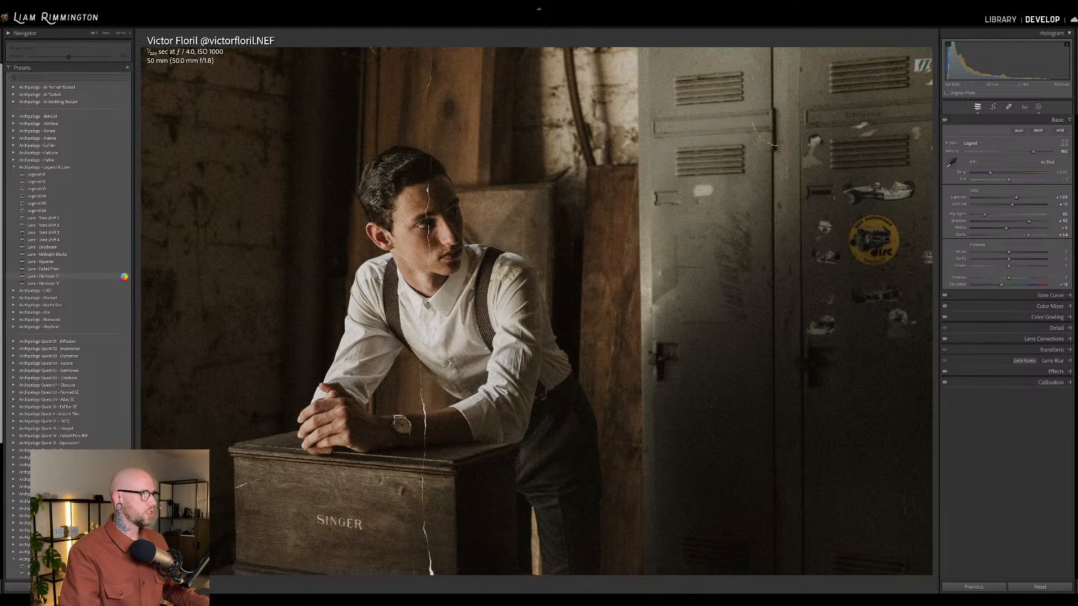
left_click(125, 279)
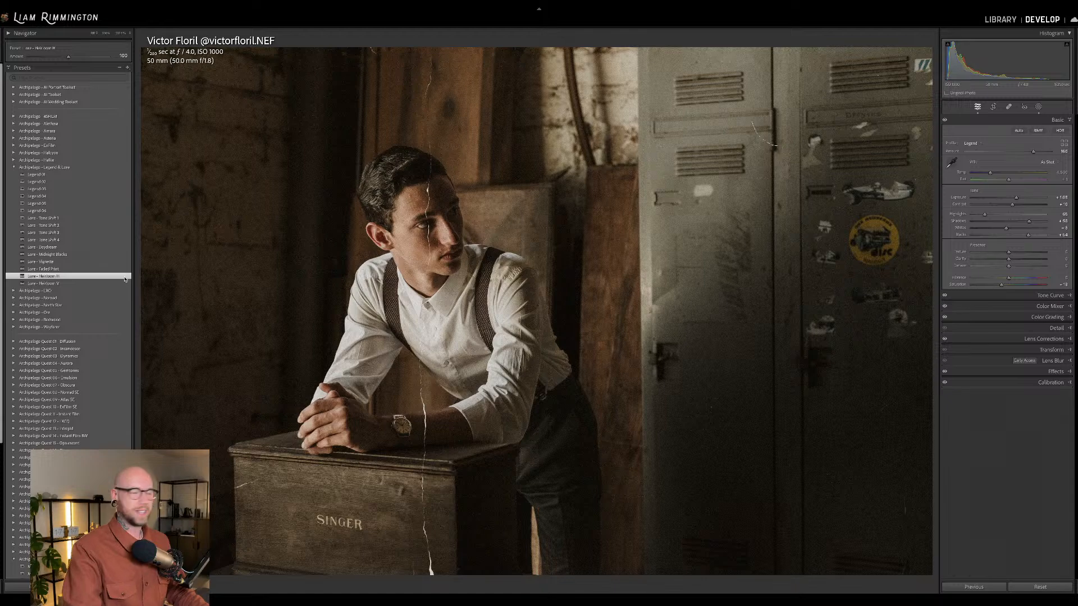
left_click(1040, 107)
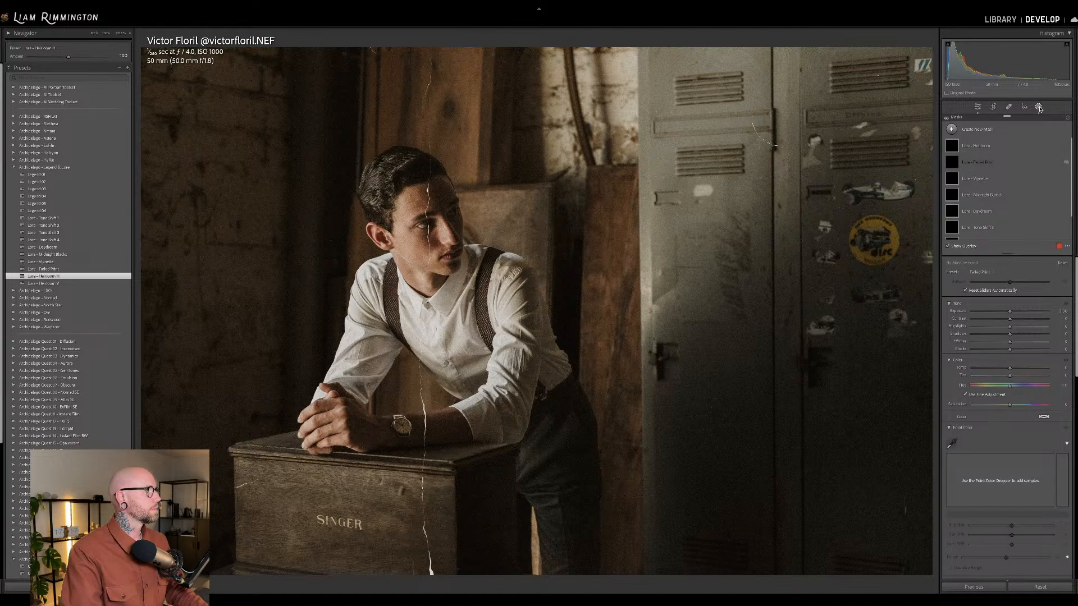
left_click(977, 145)
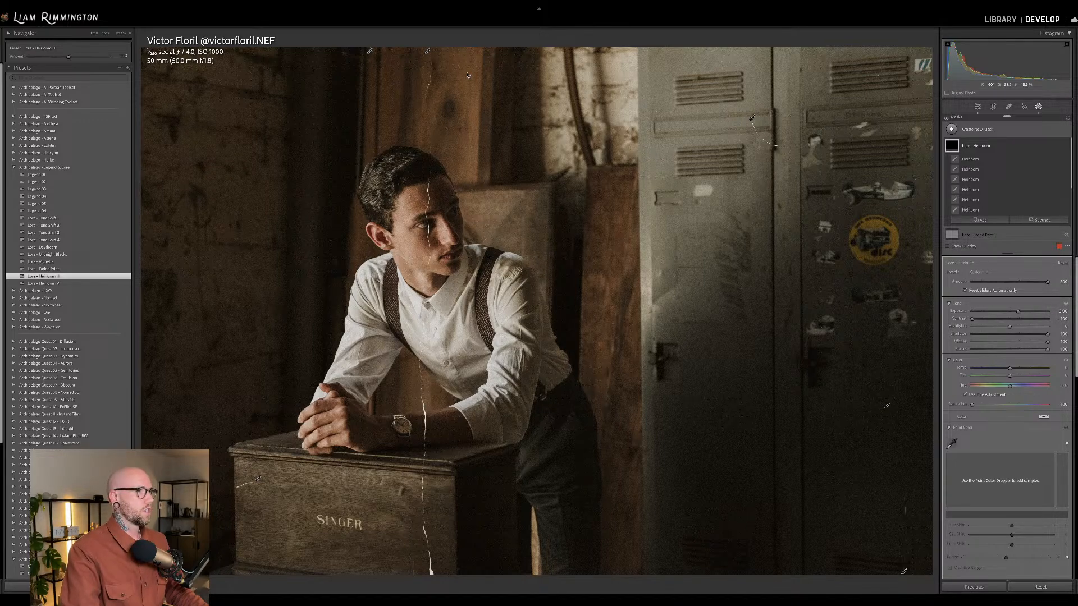
mouse_move(430, 51)
left_mouse_down()
mouse_move(440, 50)
mouse_move(431, 52)
left_mouse_up()
key("ctrl+z")
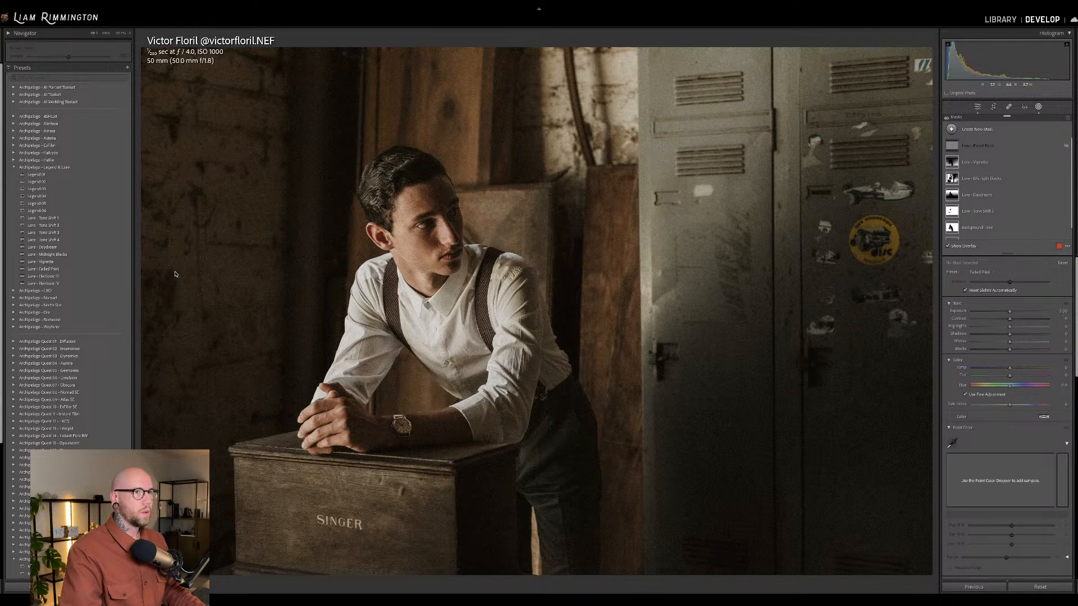
key("shift+w")
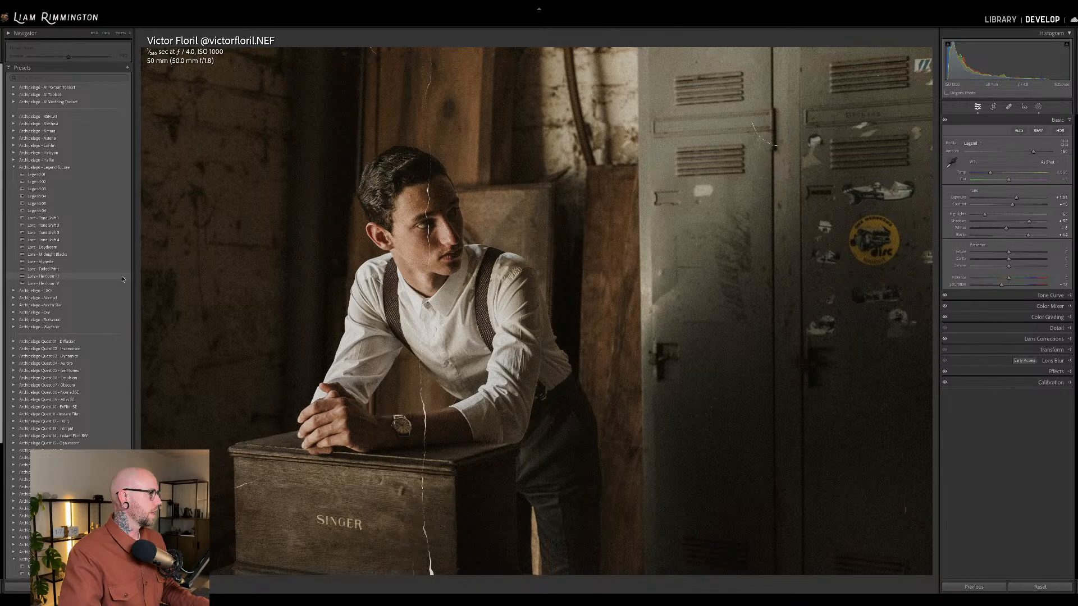
Apply the first Lure - Heirloom preset and move its long vertical crack off the man onto the near edge of the lockers.
left_click(1039, 107)
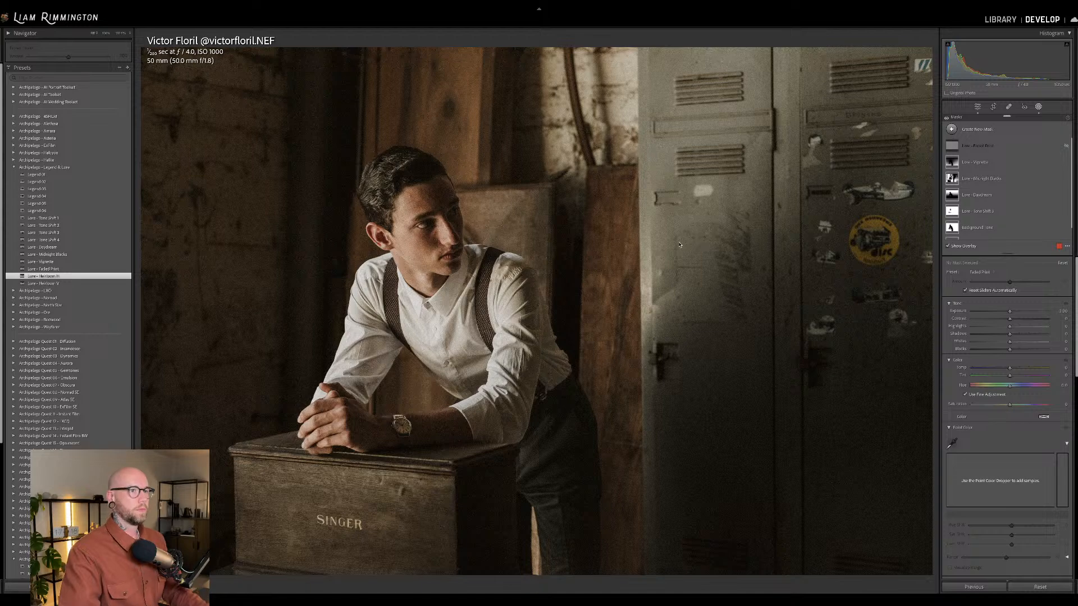
left_click(130, 277)
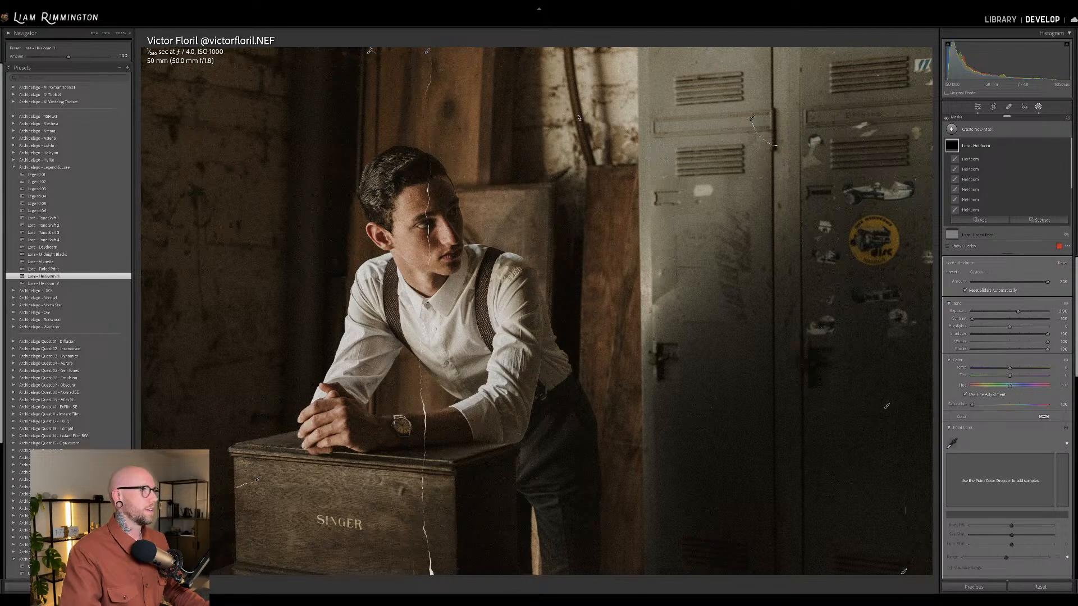
mouse_move(430, 52)
left_mouse_down()
mouse_move(645, 17)
mouse_move(578, 16)
mouse_move(671, 17)
mouse_move(664, 65)
mouse_move(660, 21)
left_mouse_up()
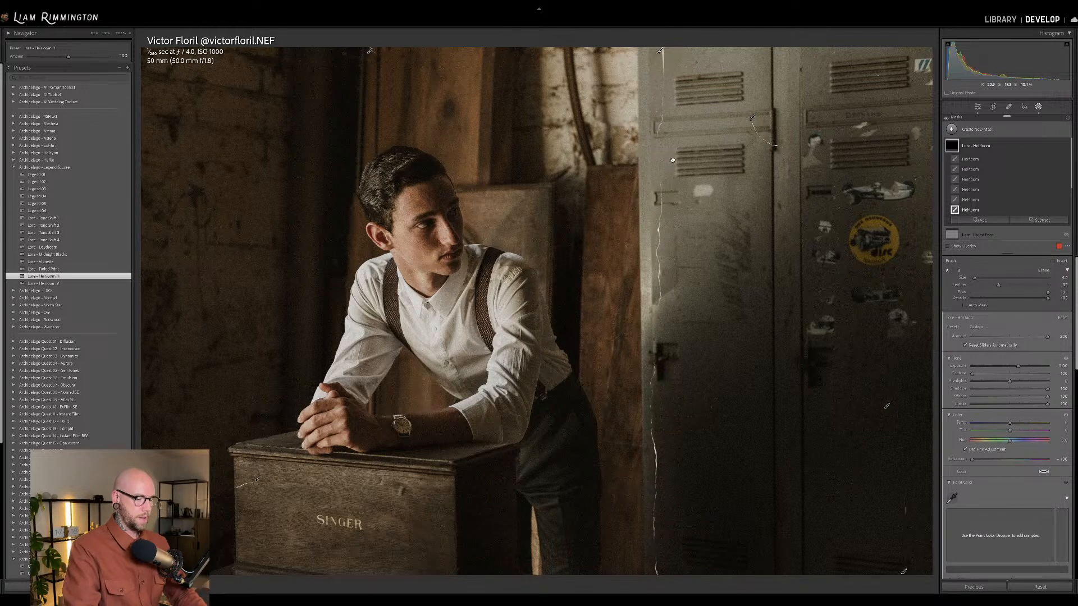
key("shift+w")
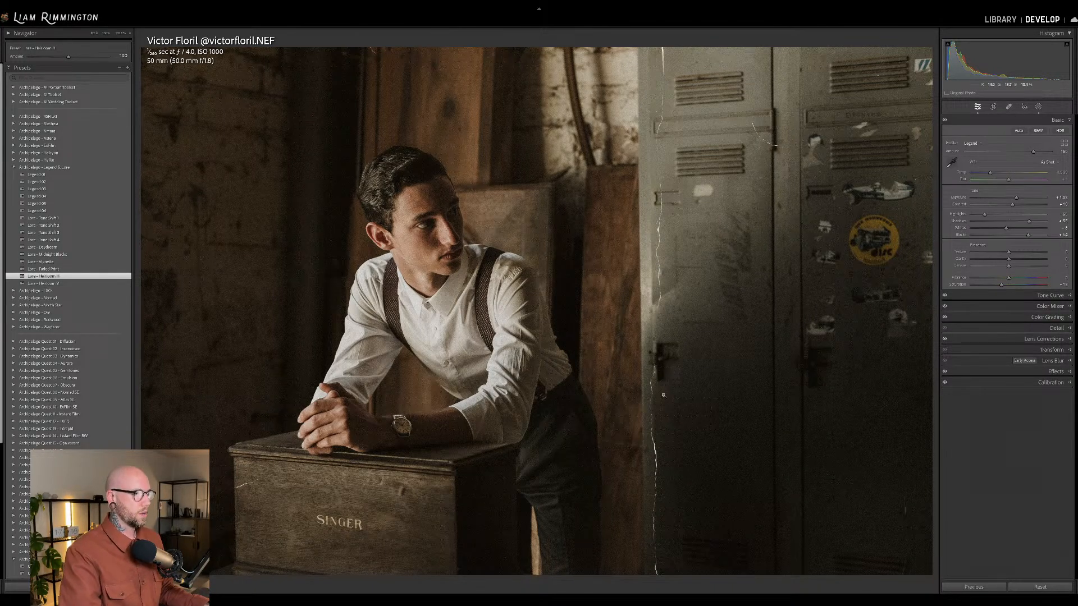
Examine the Heirloom cracks and scratches up close along the lockers, the wooden background and around the man's face.
left_click(722, 396)
left_click_drag(723, 397, 702, 218)
left_click_drag(702, 385, 694, 209)
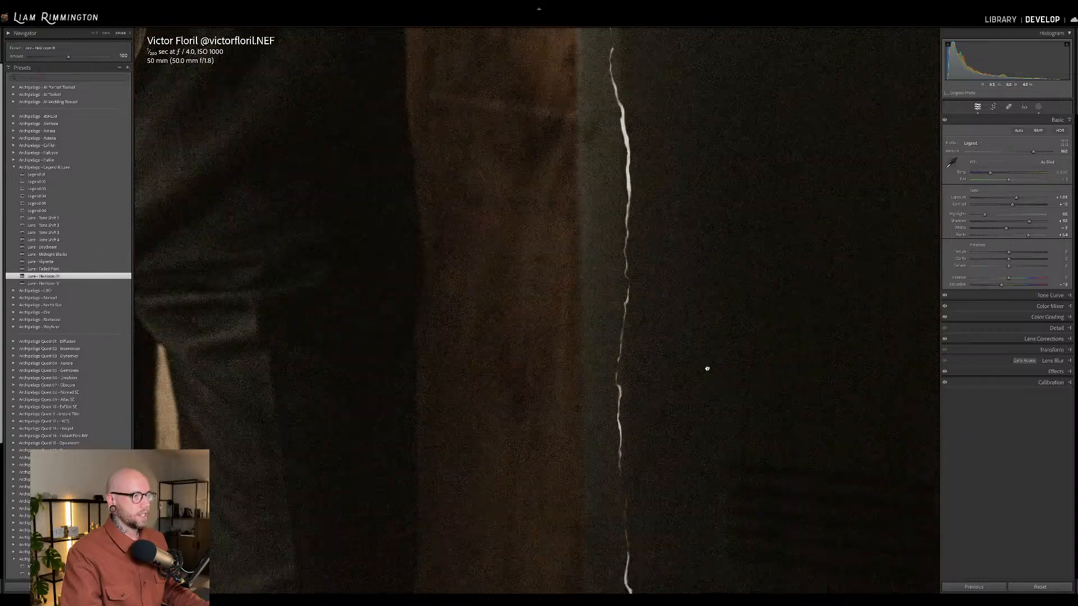
left_click_drag(705, 394, 695, 200)
left_click(695, 201)
left_click_drag(762, 144, 705, 250)
left_click_drag(613, 322, 753, 311)
left_click(752, 311)
left_click(377, 57)
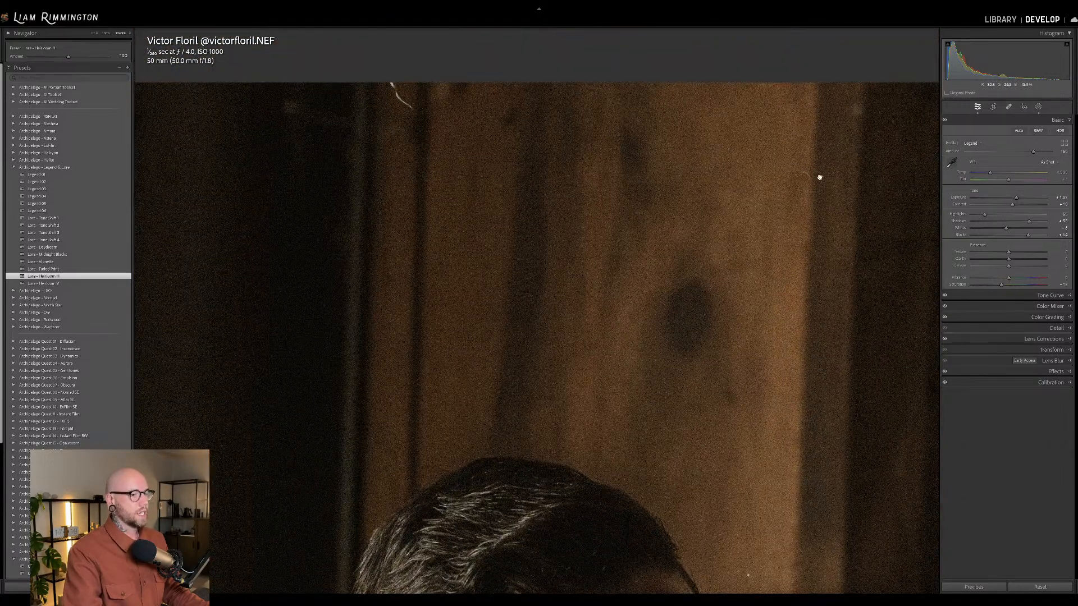
scroll(775, 243, "down", 10)
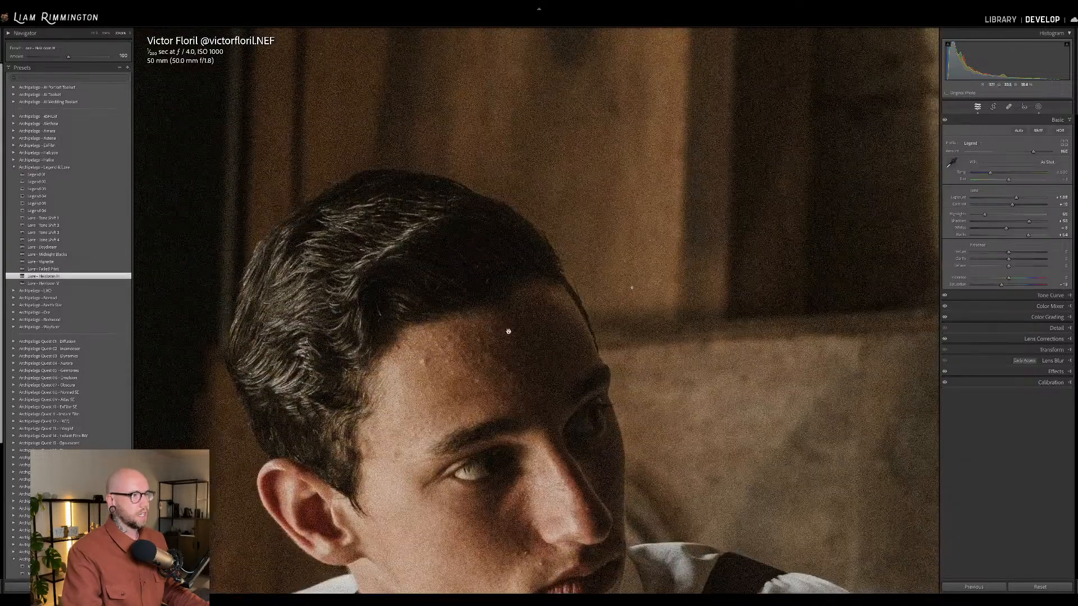
scroll(557, 319, "down", 15)
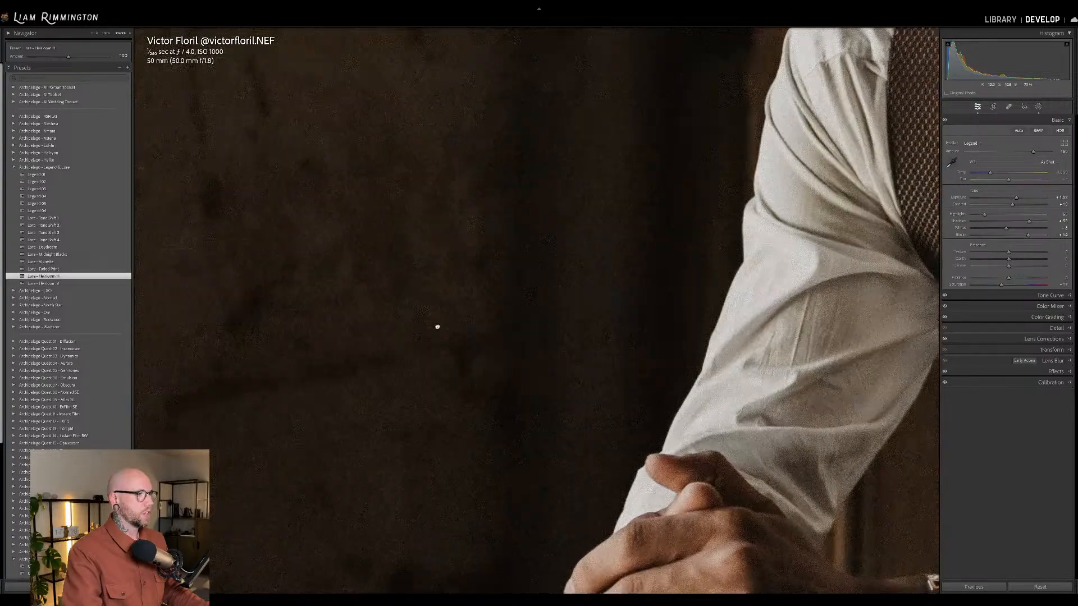
left_click_drag(437, 327, 698, 185)
left_click_drag(645, 336, 628, 109)
left_click_drag(590, 208, 526, 131)
left_click_drag(711, 285, 630, 171)
left_click(641, 214)
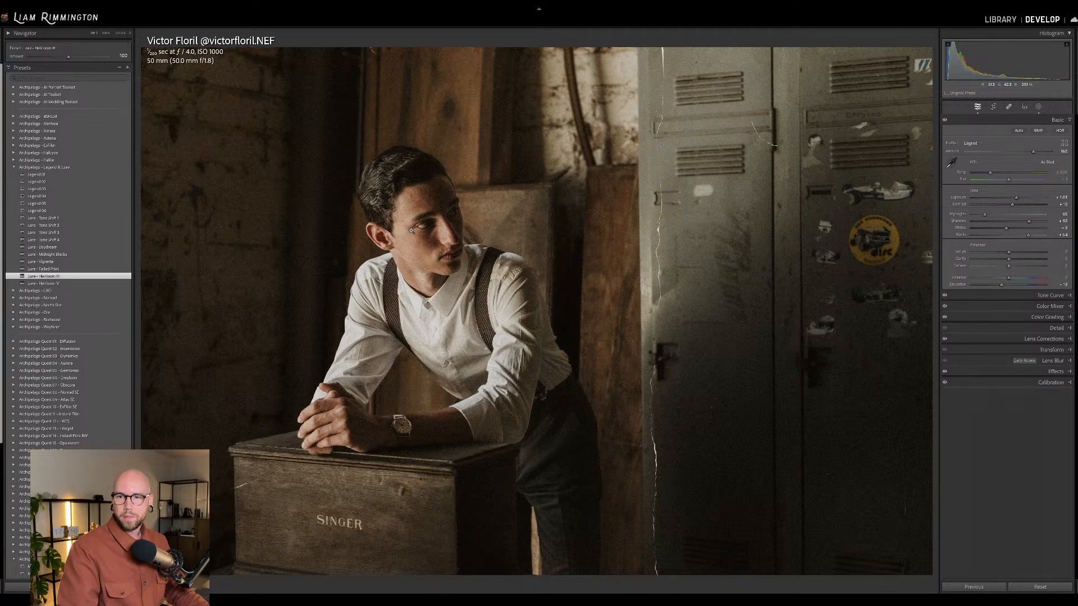
Compare the locker portrait with its unedited original, side by side and as a full-view toggle.
key("y")
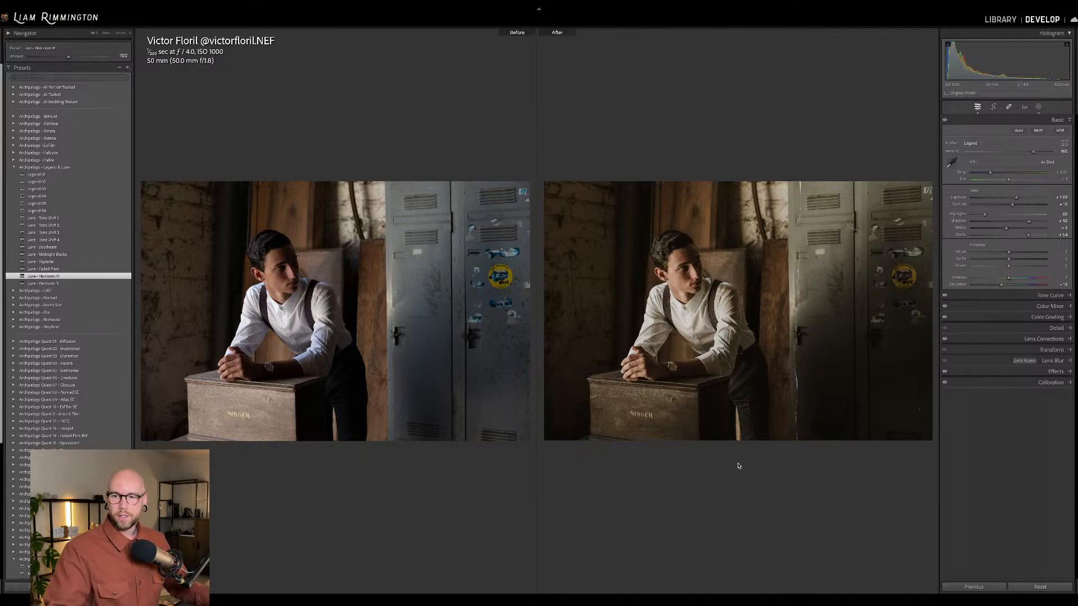
key("y")
key("backslash")
key("backslash")
key("backslash")
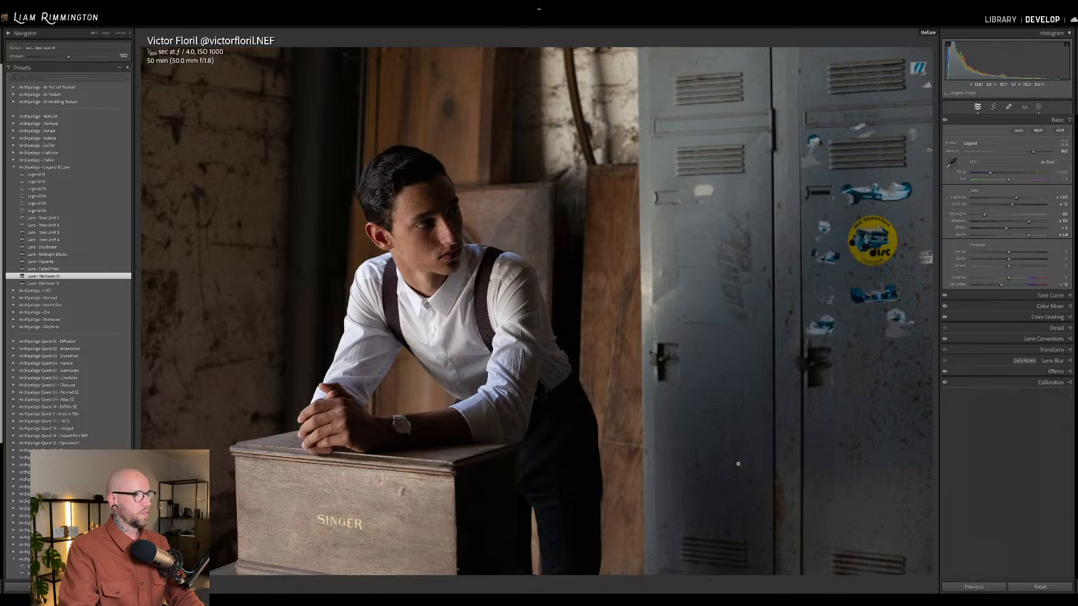
key("backslash")
key("backslash")
key("backslash")
key("backslash")
key("backslash")
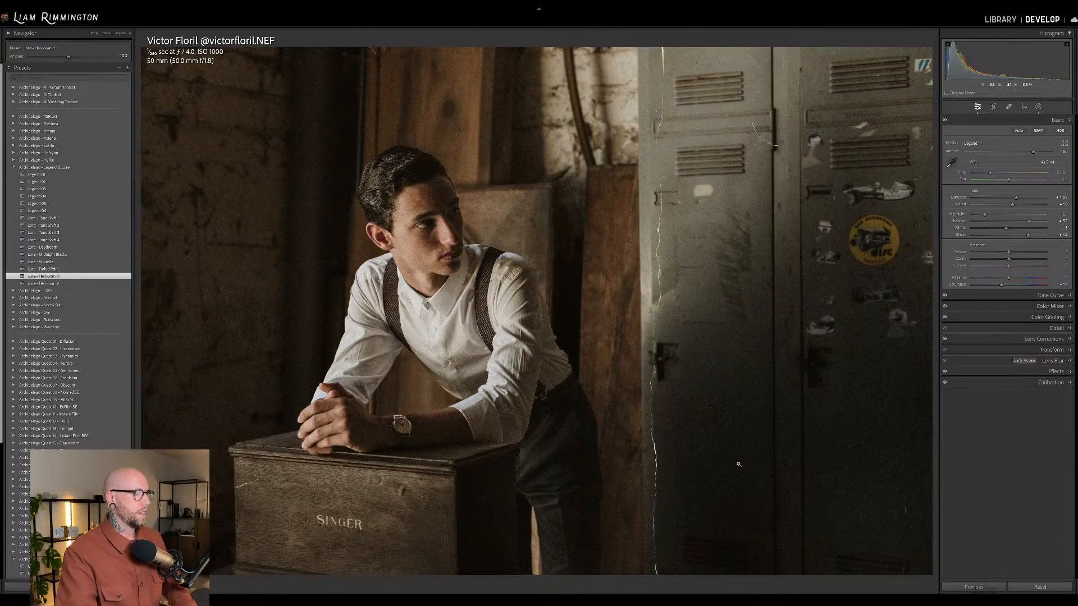
Open the photo of the wedding couple standing on a rock in the dark lake for editing.
key("g")
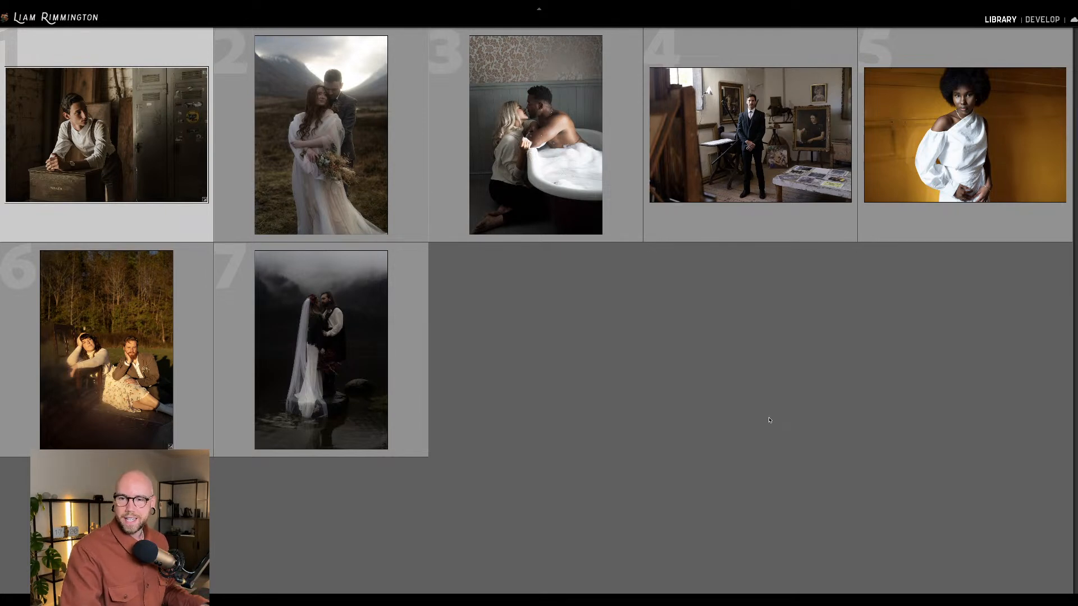
left_click(365, 366)
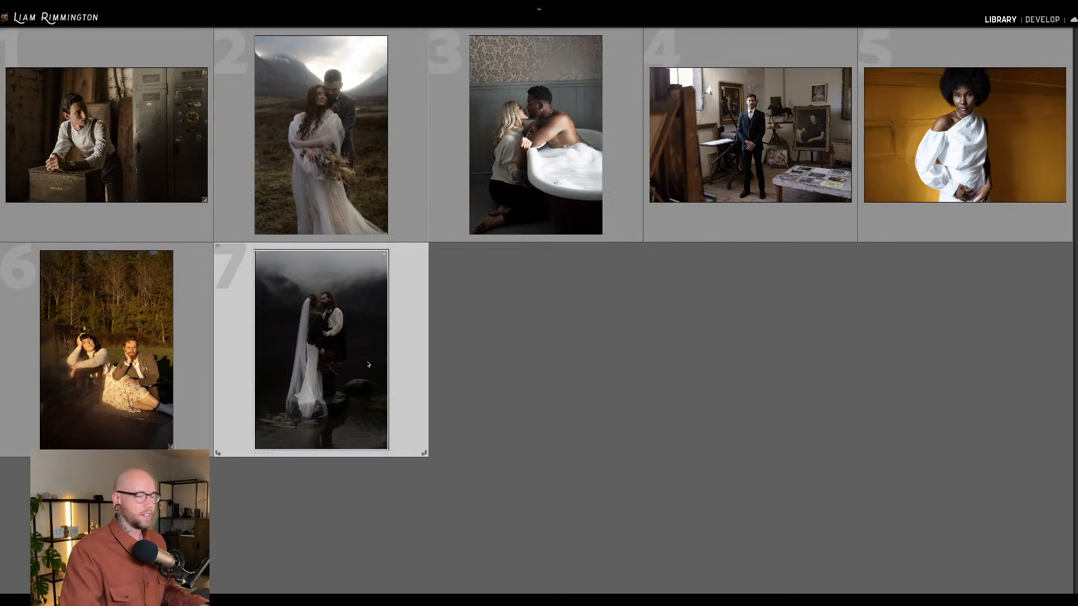
key("d")
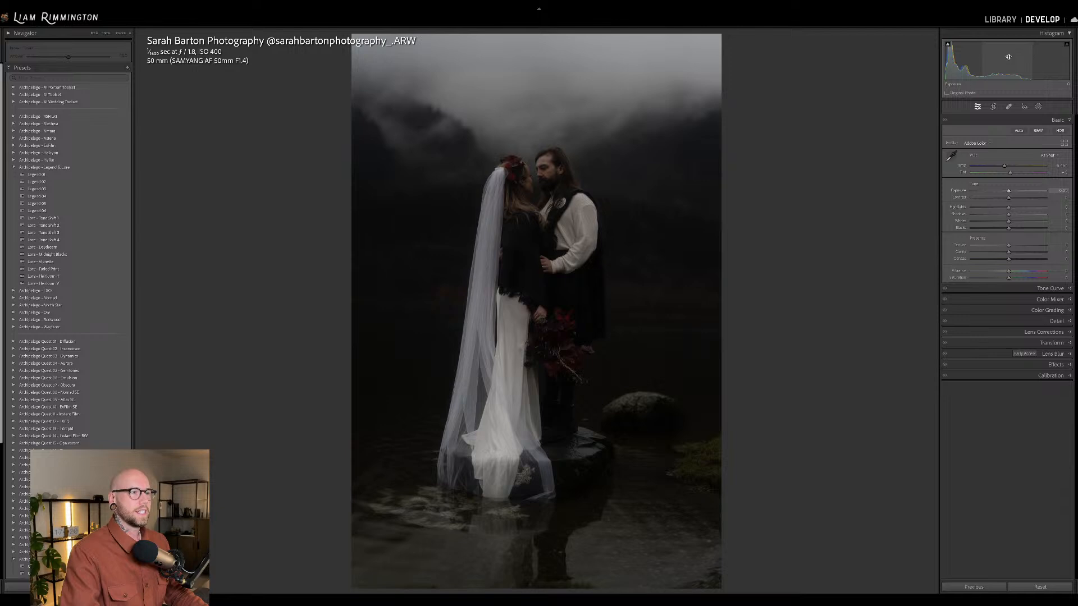
Raise the couple photo's exposure strongly and warm its white balance temperature.
left_click_drag(1006, 58, 1017, 57)
left_click_drag(1015, 191, 1021, 191)
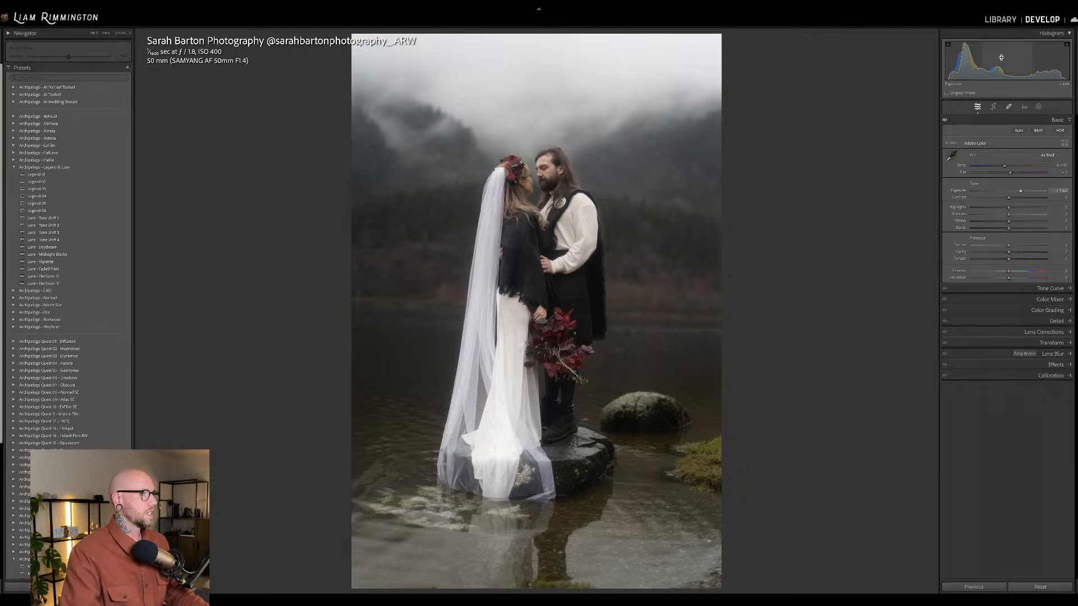
left_click_drag(1005, 167, 1010, 167)
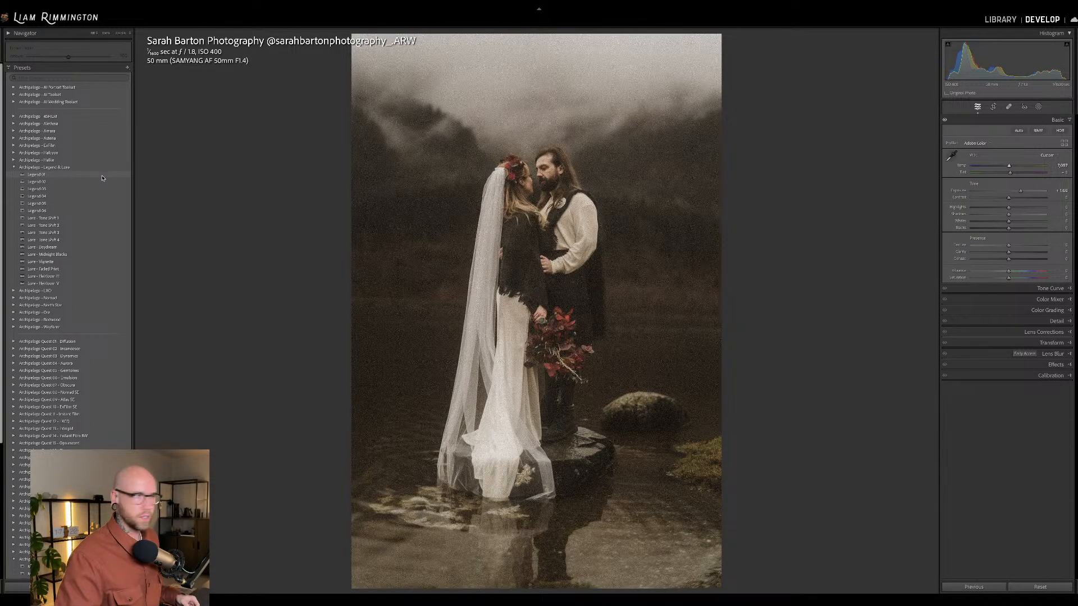
Apply the Legend 05 preset, fine-tune the exposure, and inspect the couple's faces and grain up close.
left_click(90, 205)
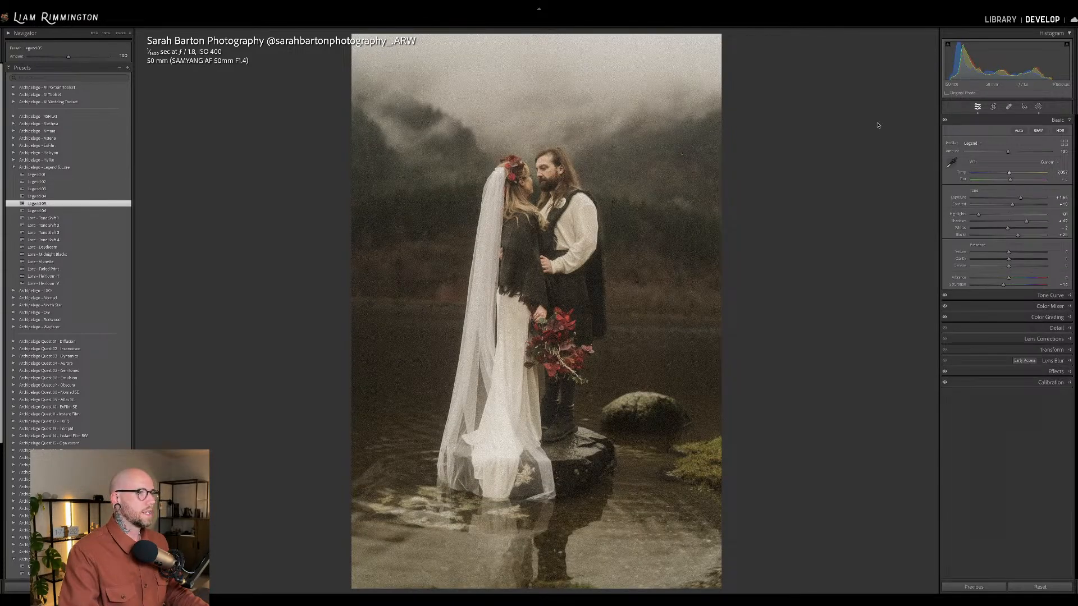
left_click_drag(1062, 198, 1058, 198)
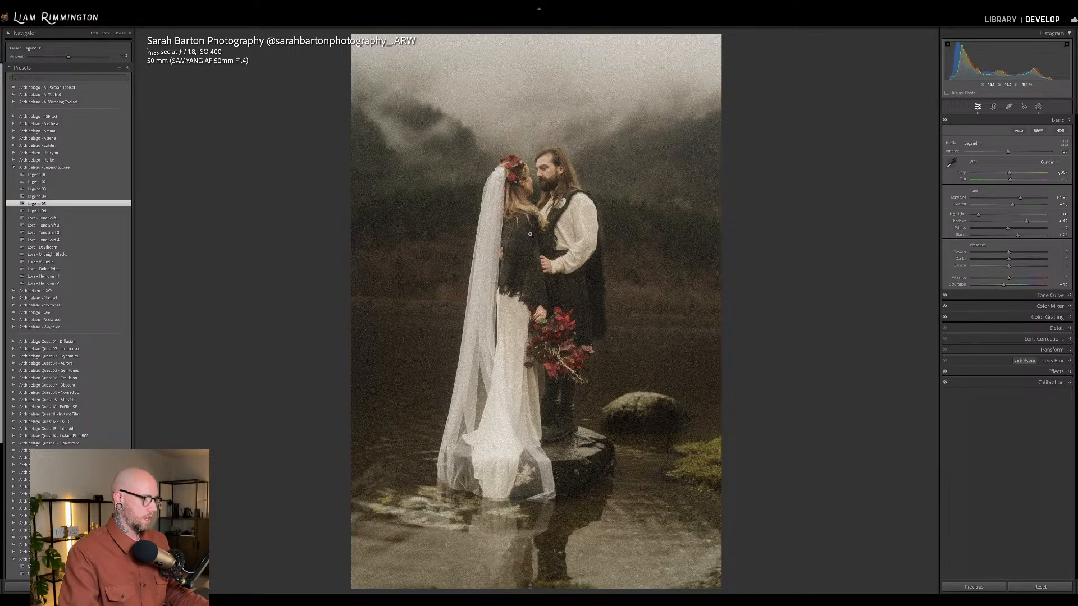
left_click(533, 211)
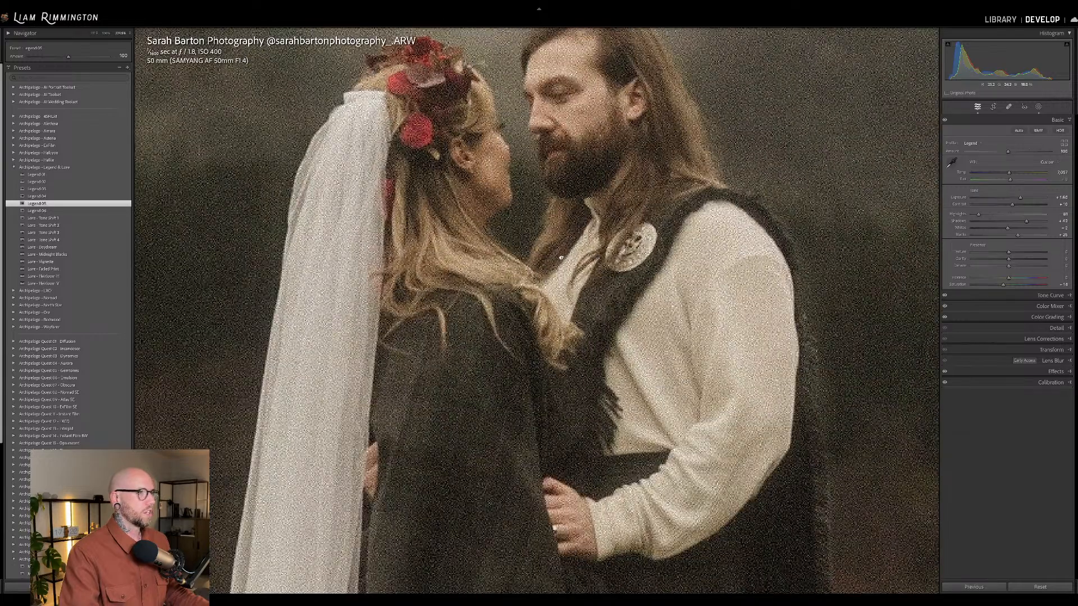
left_click_drag(558, 214, 569, 291)
left_click(570, 290)
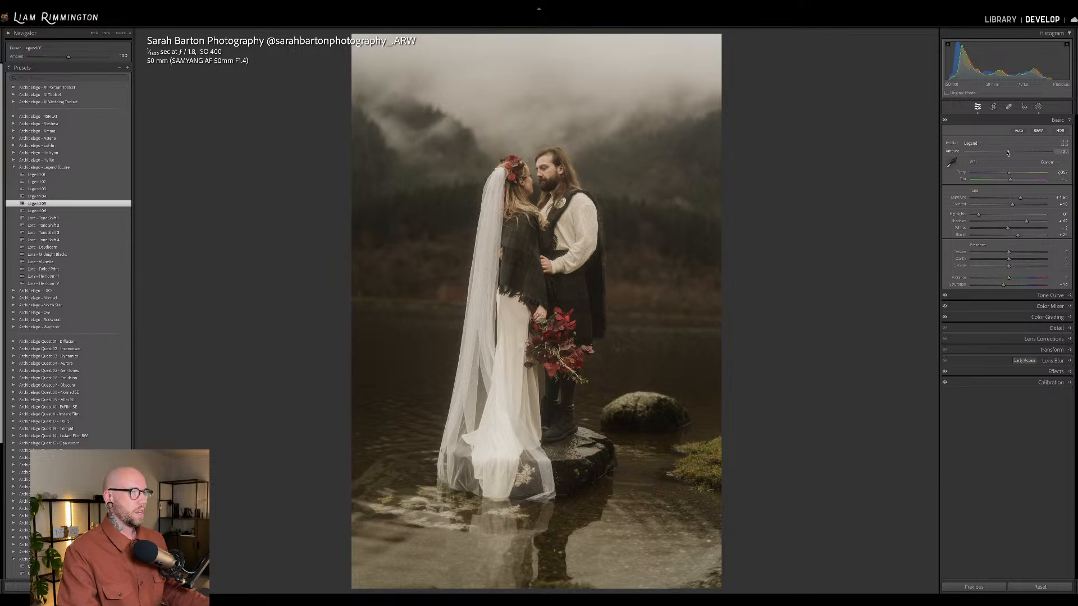
Raise the Legend profile amount to 180 and apply the Lure Tone Shift 4 preset at an amount of 40.
left_click_drag(1008, 152, 1057, 153)
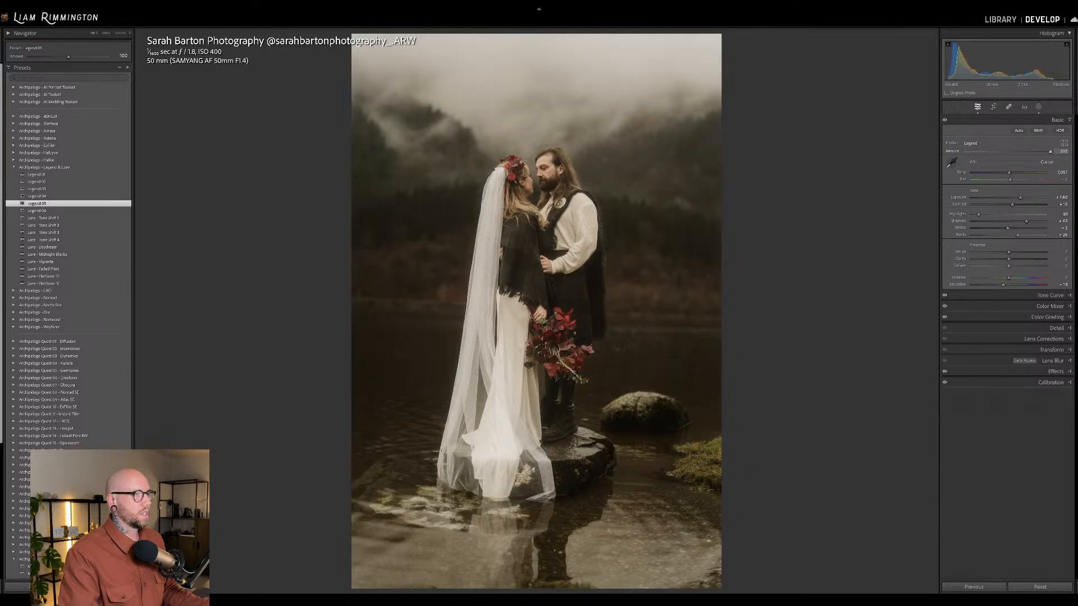
left_click_drag(1051, 152, 1042, 154)
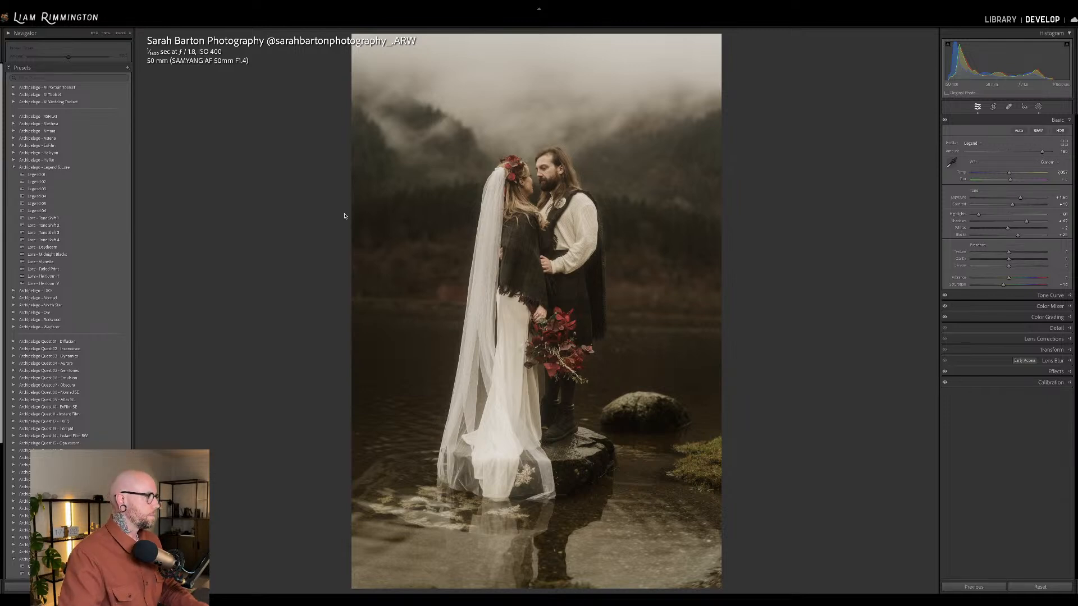
left_click(119, 239)
left_click_drag(69, 57, 45, 61)
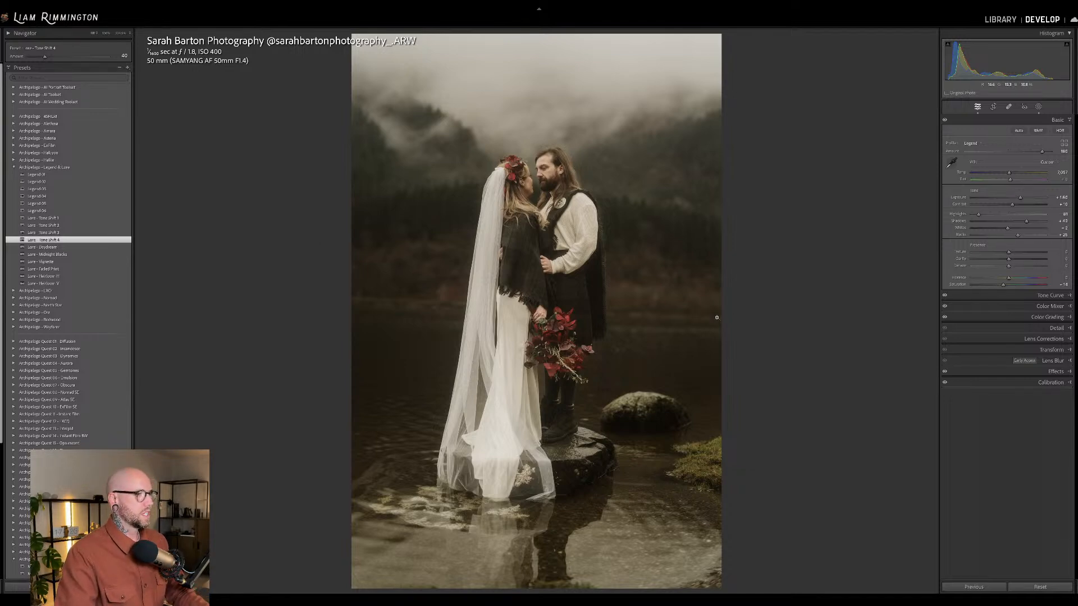
Straighten the lakeside couple photo with a slight rotation of the crop.
key("r")
left_click_drag(793, 307, 791, 303)
key("r")
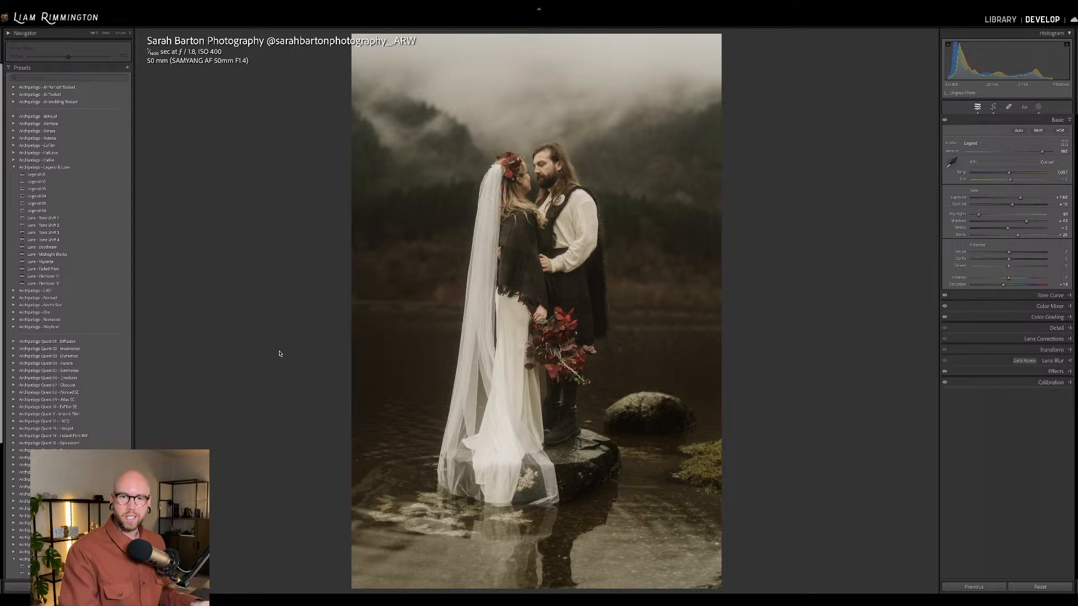
Apply the Low Mist 2 preset from the Mythos collection and move its mask up slightly behind the couple.
scroll(87, 330, "down", 5)
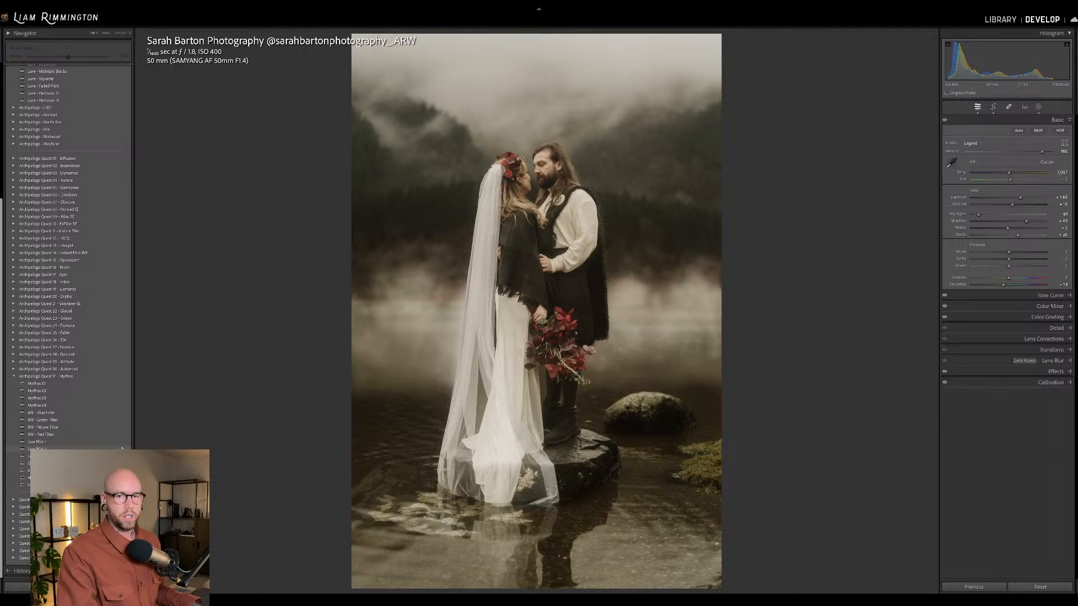
left_click(122, 448)
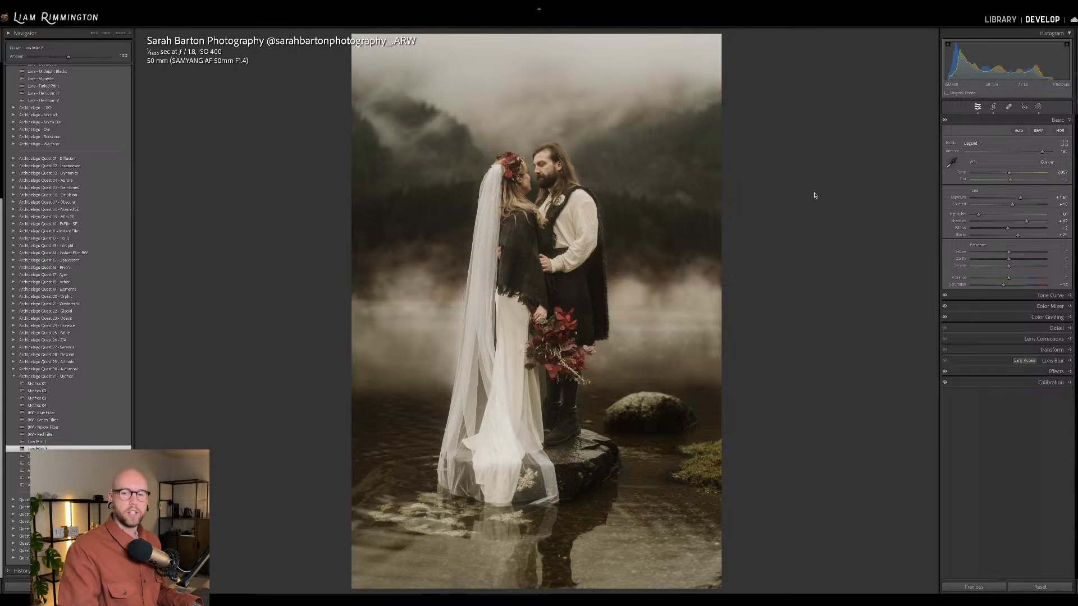
left_click(1039, 108)
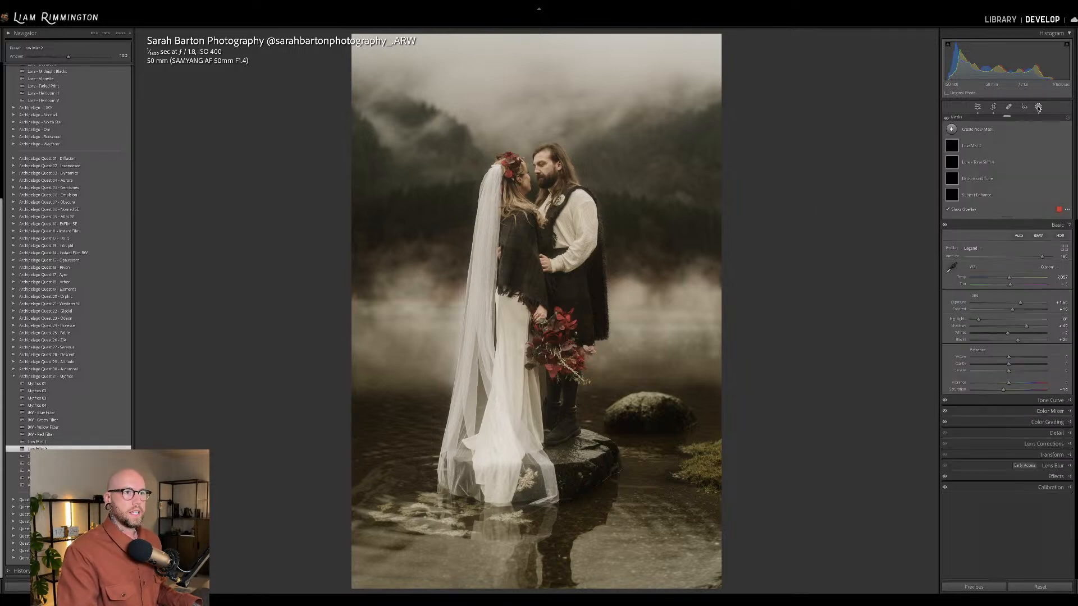
left_click(975, 146)
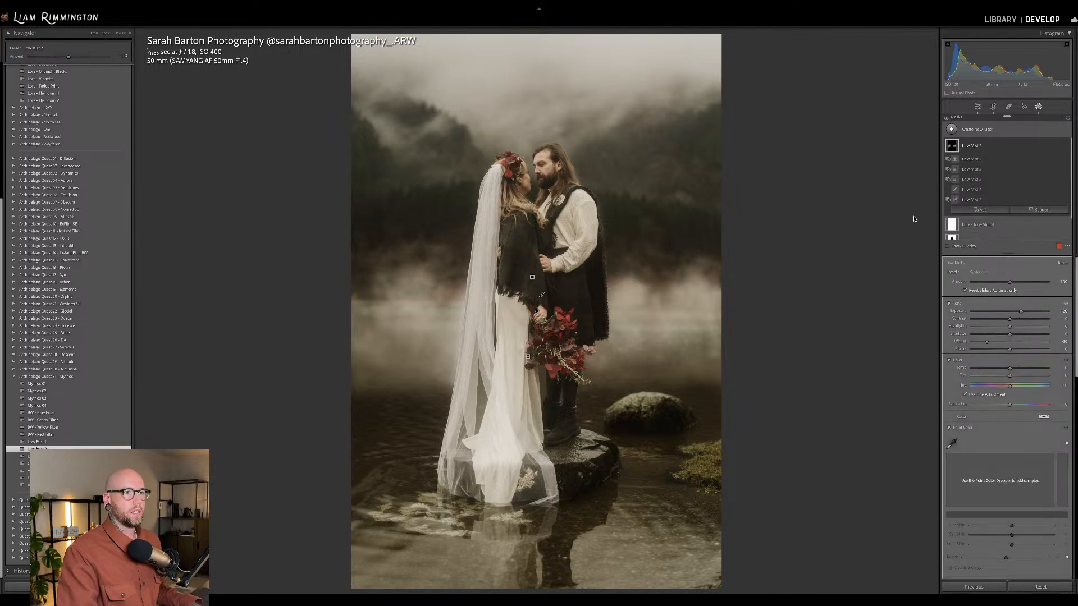
left_click_drag(541, 294, 541, 271)
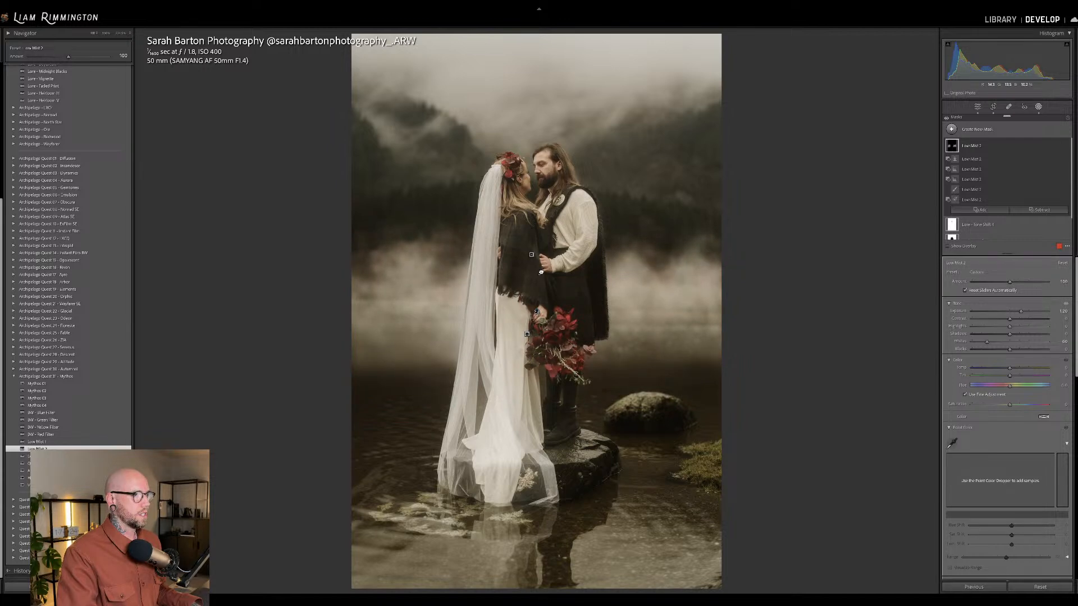
Subtract a linear gradient from the mist mask so the fog fades out over the lower lake, and fine-tune the gradient's position.
left_click(1039, 209)
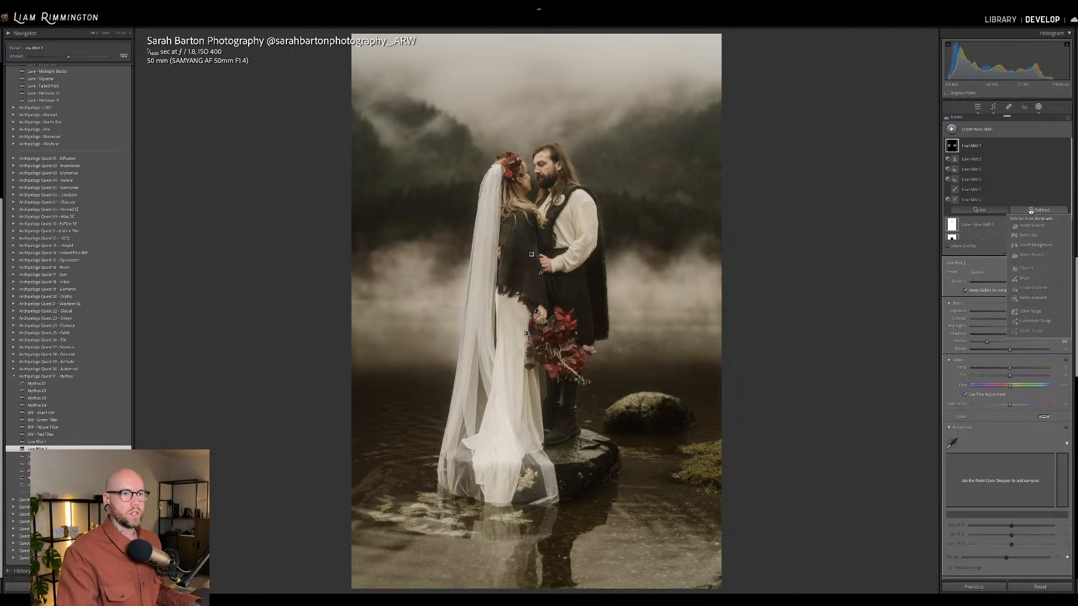
left_click(1031, 288)
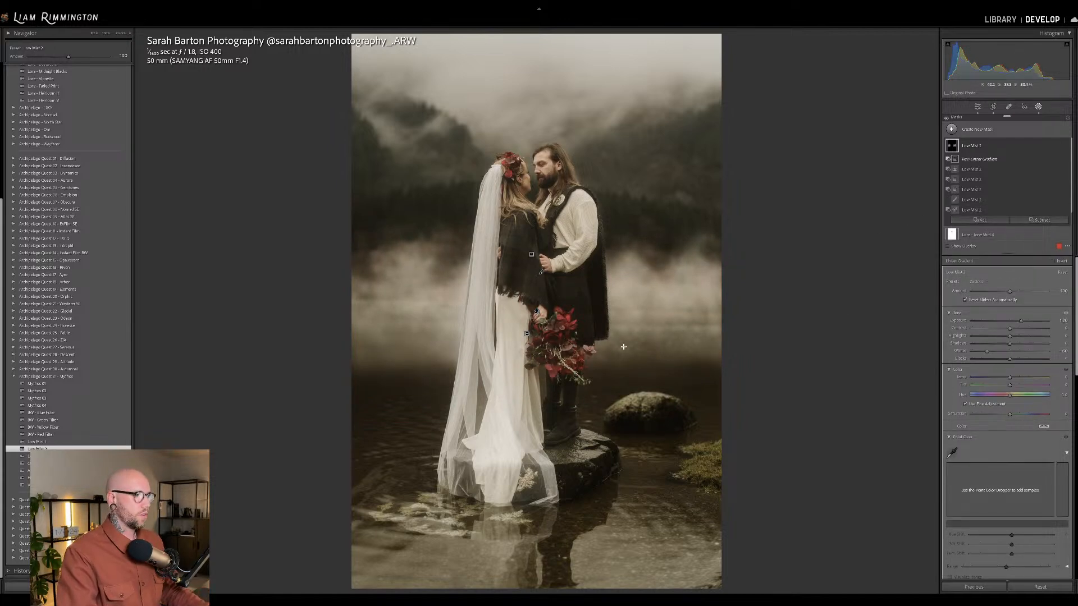
left_click_drag(624, 347, 622, 261)
left_click_drag(625, 303, 572, 313)
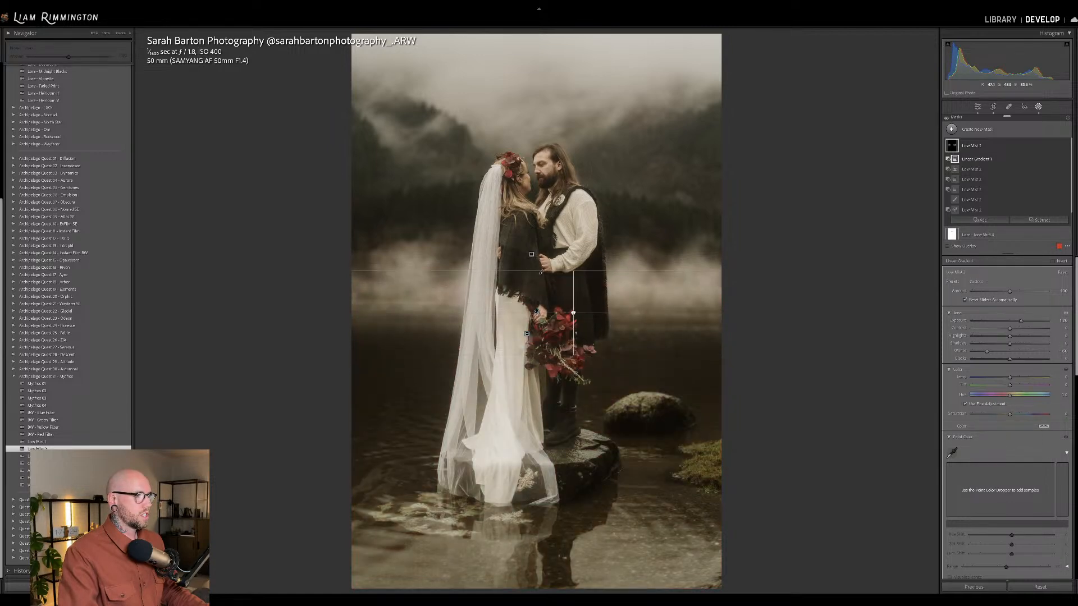
Nudge the whole mist mask slightly down, lower its whites, and reduce its amount to about 77.
left_click(974, 146)
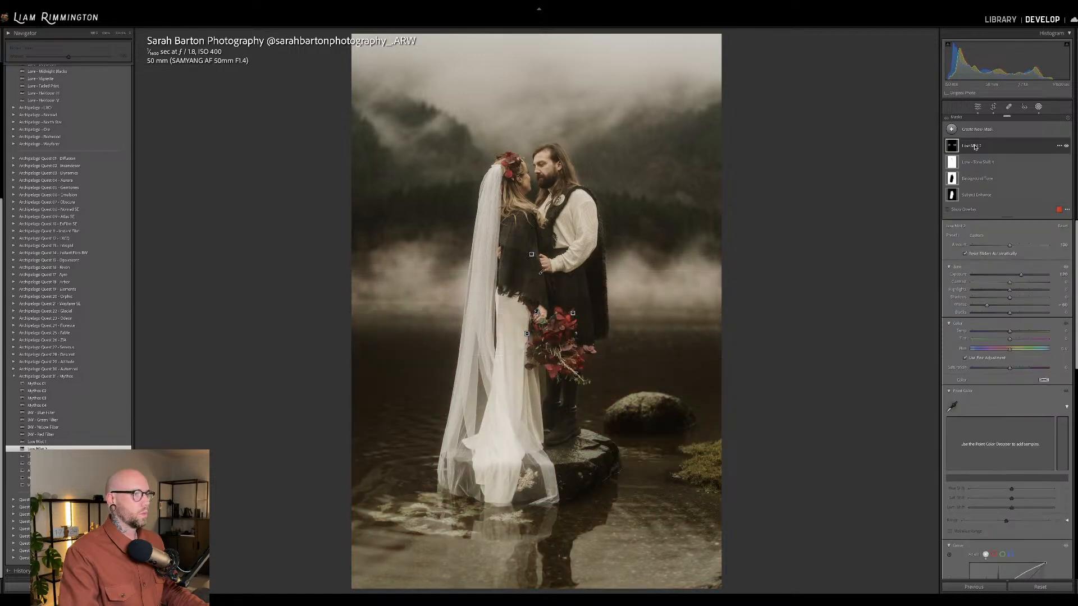
mouse_move(542, 274)
left_click_drag(543, 274, 539, 277)
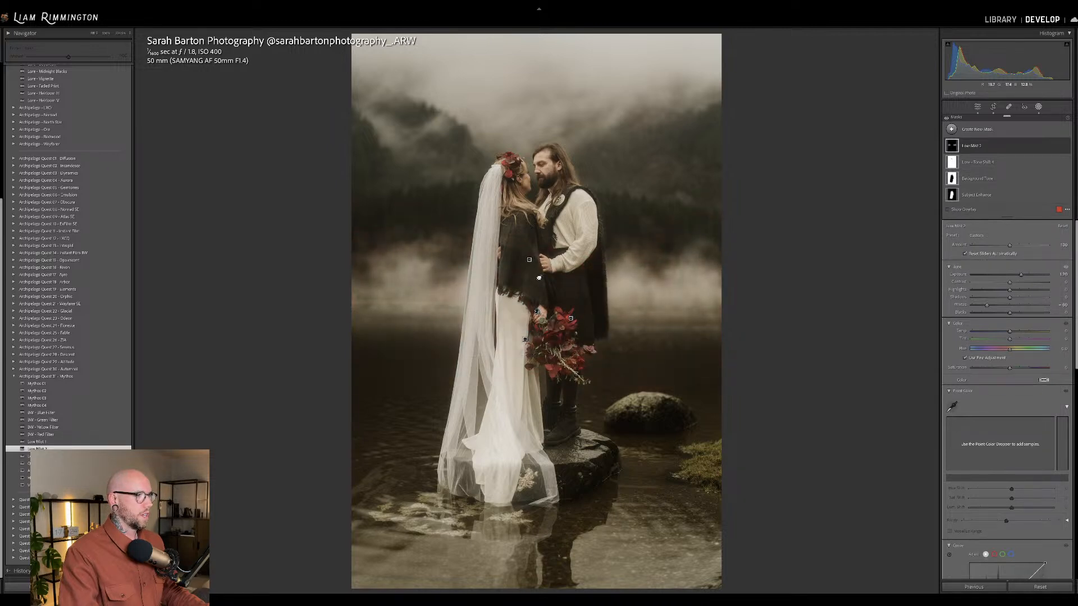
mouse_move(1010, 244)
left_mouse_down()
mouse_move(1031, 247)
mouse_move(1009, 249)
left_mouse_up()
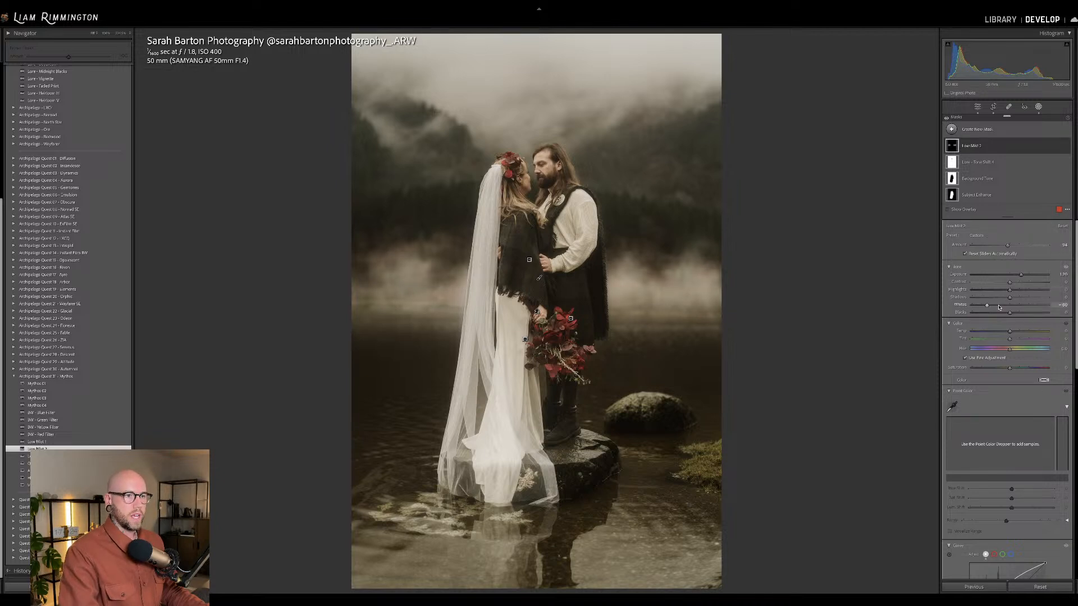
left_click_drag(986, 308, 979, 307)
left_click_drag(1008, 245, 1000, 247)
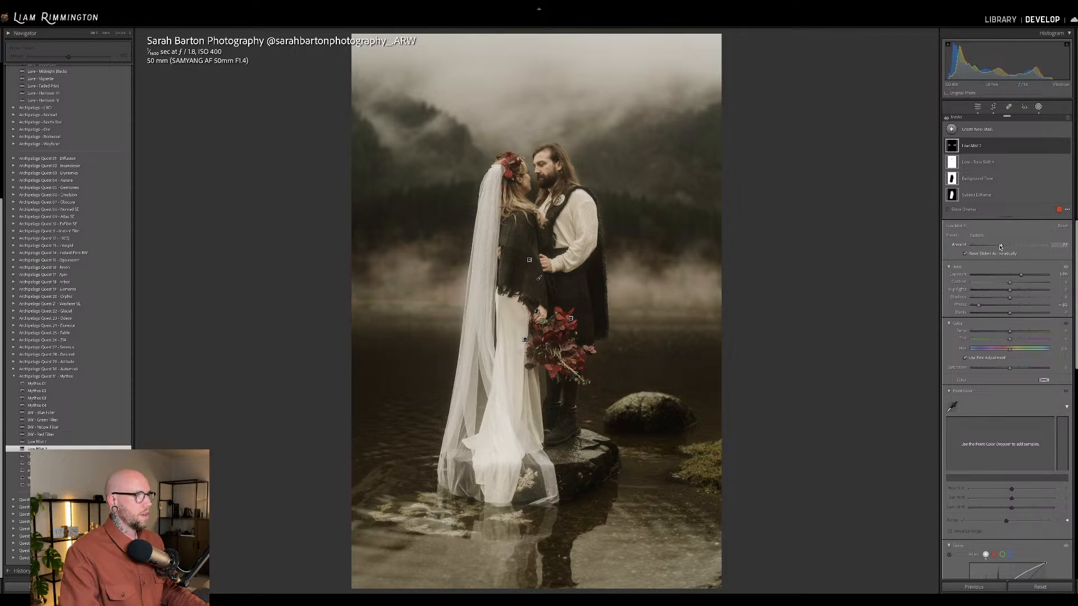
key("Escape")
key("Escape")
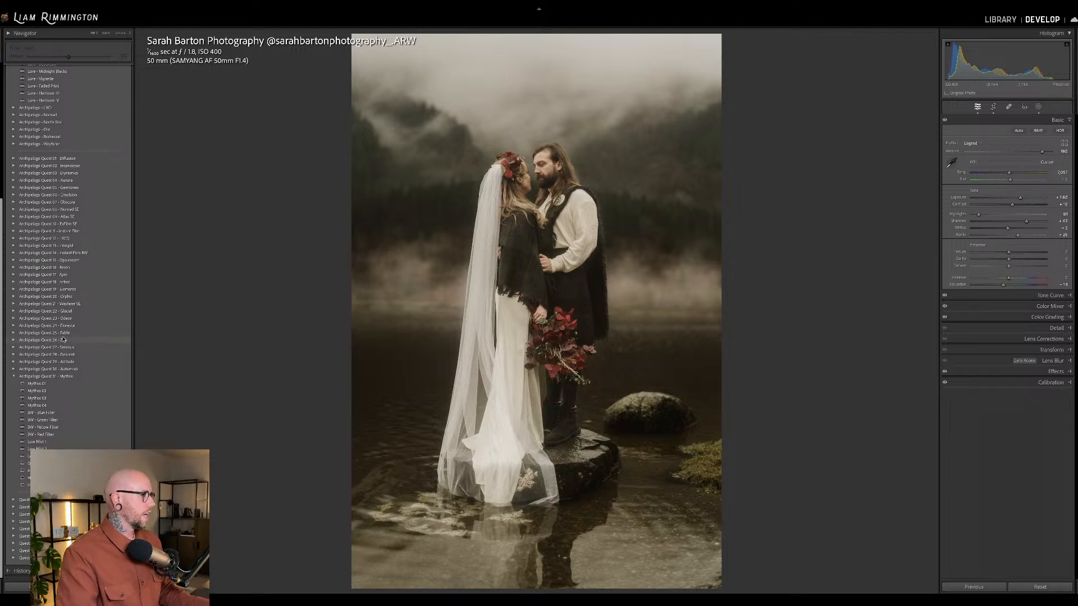
Apply the Lure Vignette preset at an amount of 19.
scroll(93, 301, "up", 1)
scroll(101, 314, "up", 5)
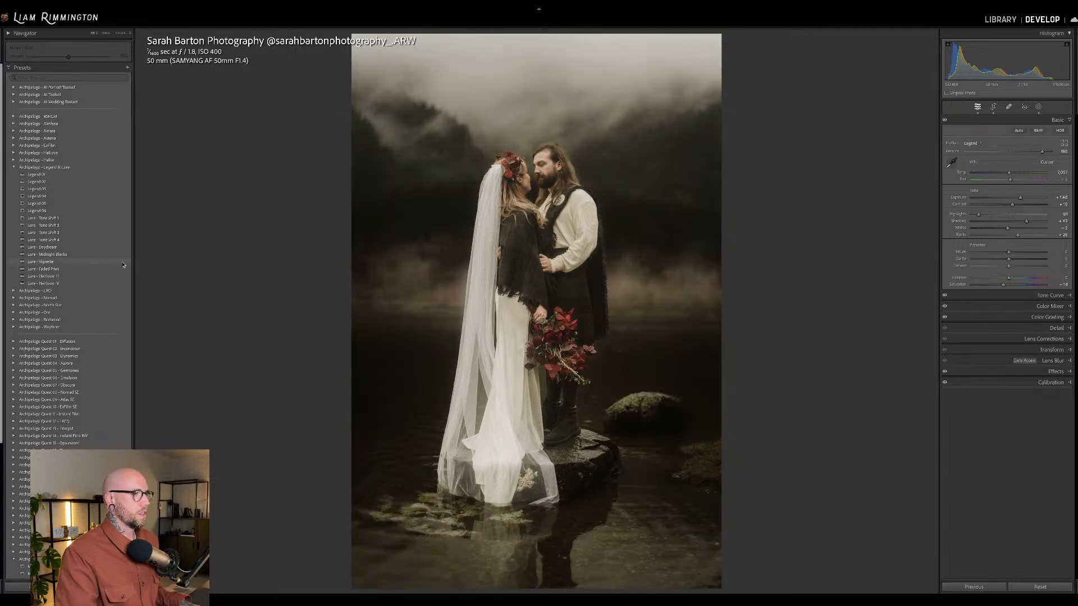
left_click(123, 262)
left_click_drag(67, 58, 36, 59)
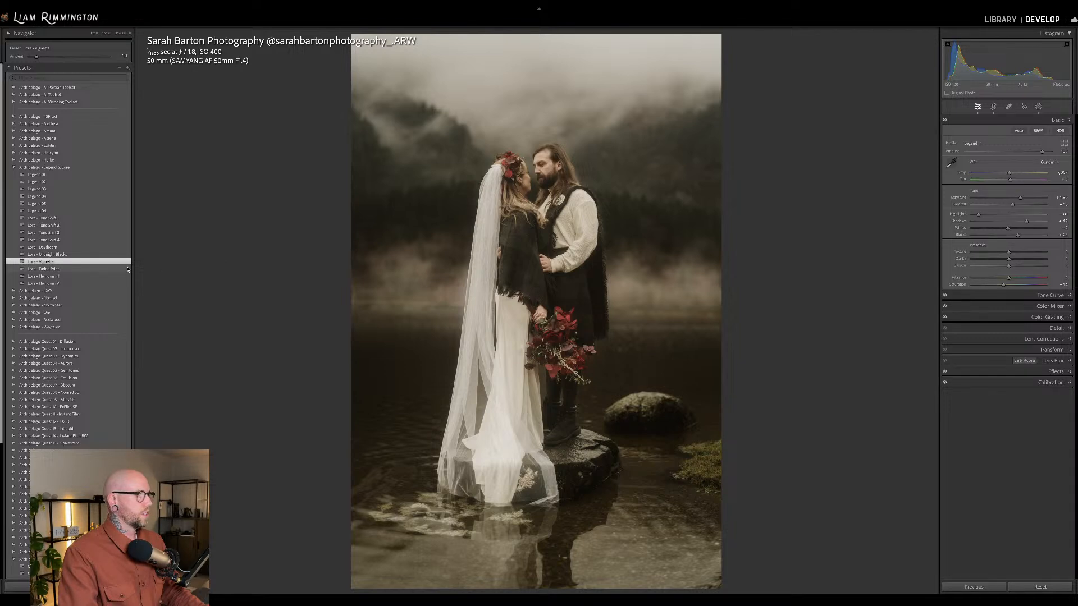
Apply the Lure Faded Print preset at an amount of 137 and add the last Lure Heirloom scratch overlay.
left_click(43, 269)
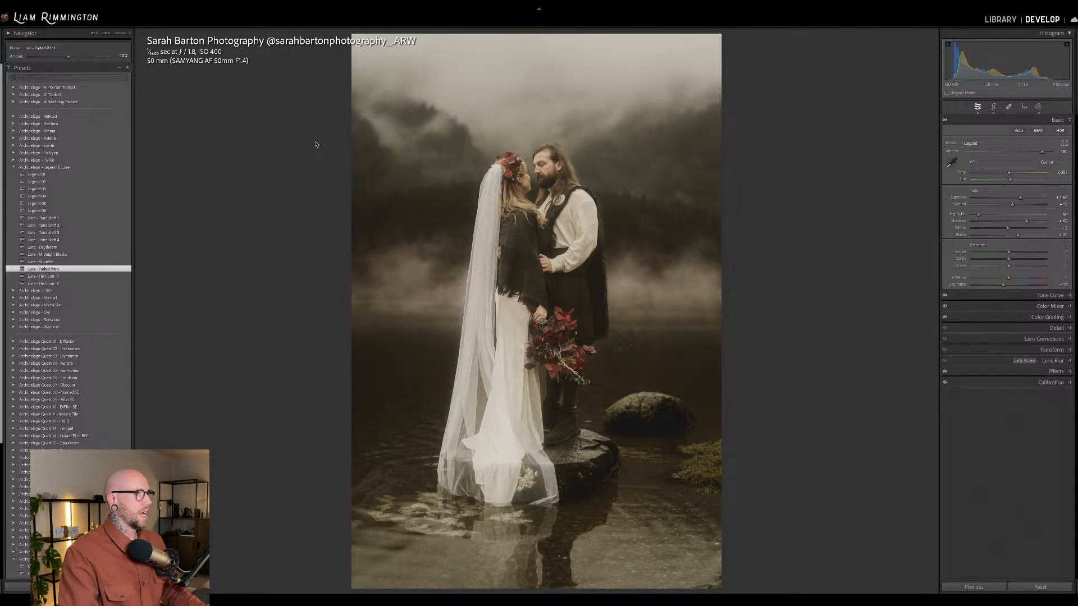
mouse_move(68, 57)
left_mouse_down()
mouse_move(41, 57)
mouse_move(107, 56)
mouse_move(83, 57)
left_mouse_up()
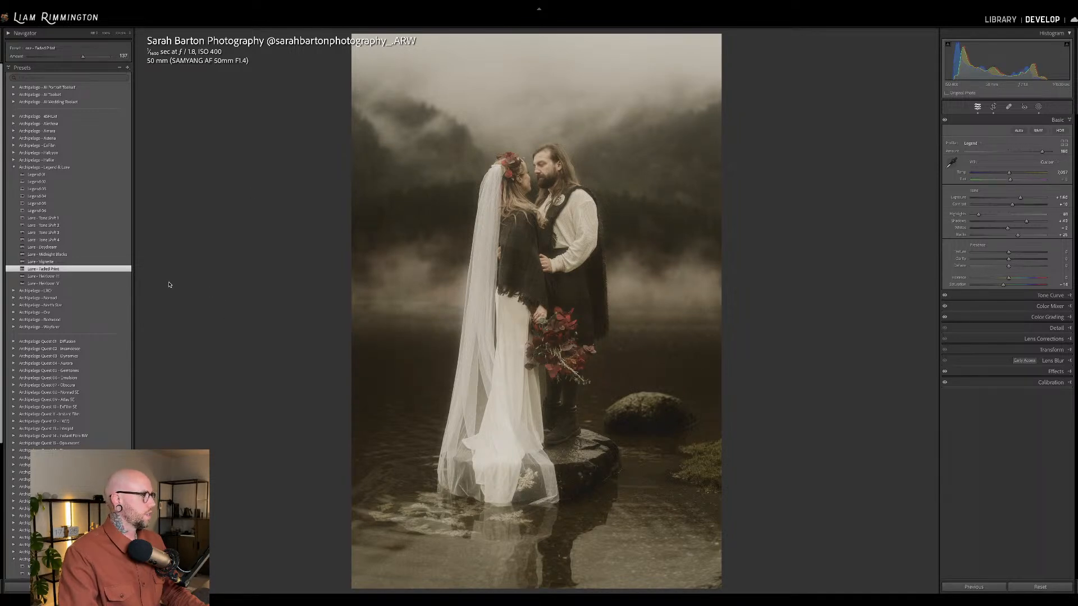
left_click(125, 283)
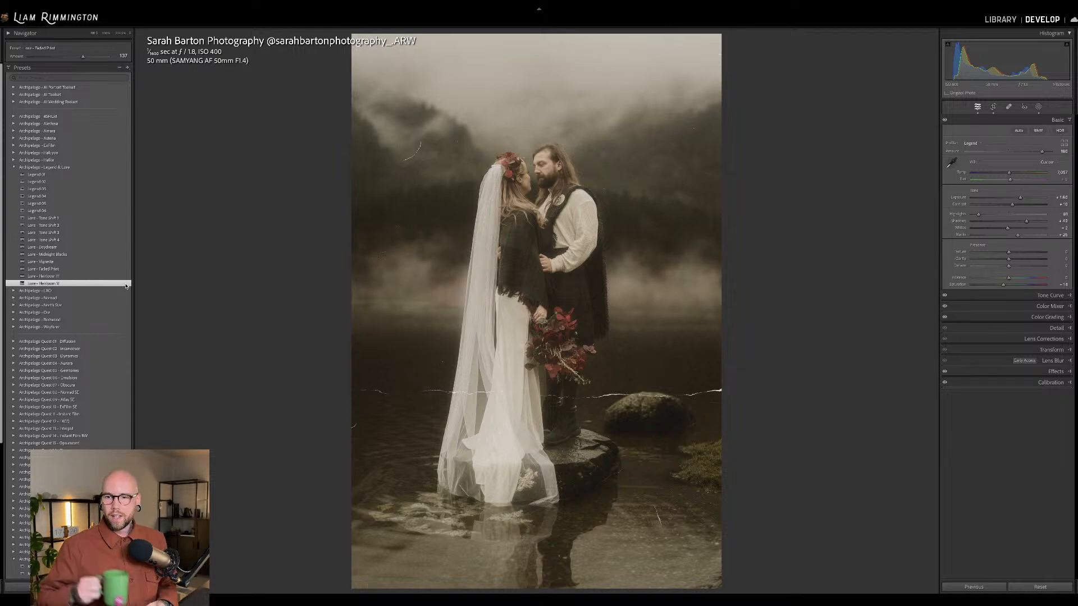
left_click(126, 286)
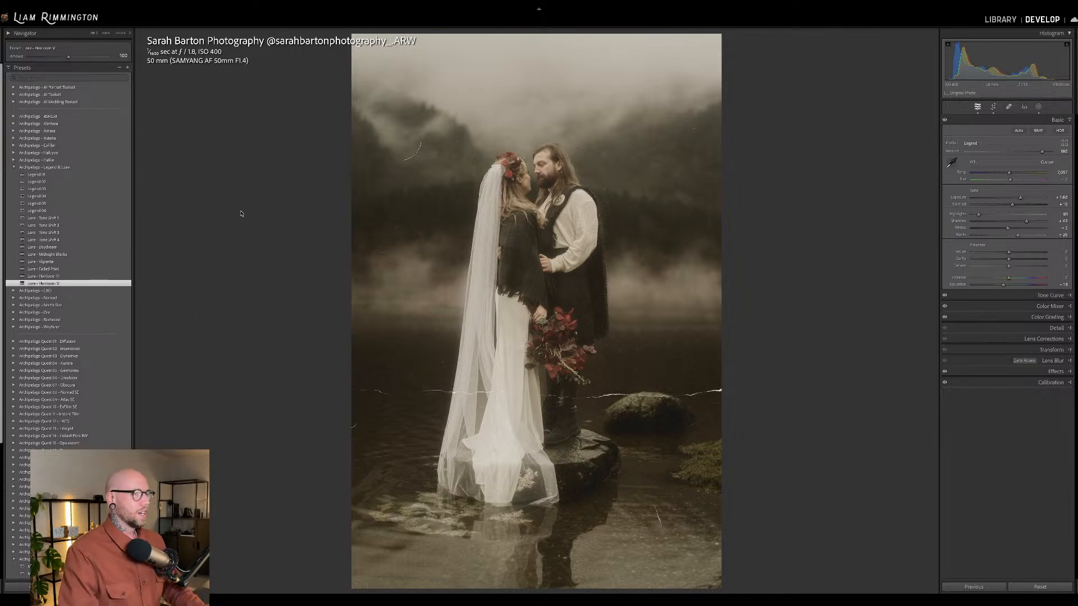
Return to the photo grid and open the photo of the wedding couple embracing in the mountain valley for editing.
key("g")
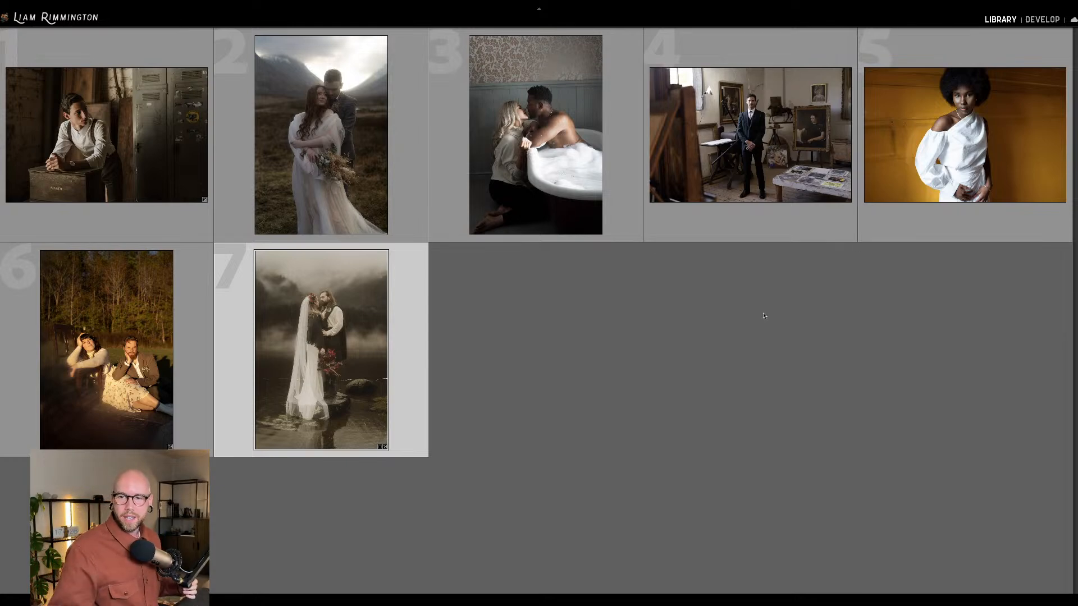
left_click(334, 145)
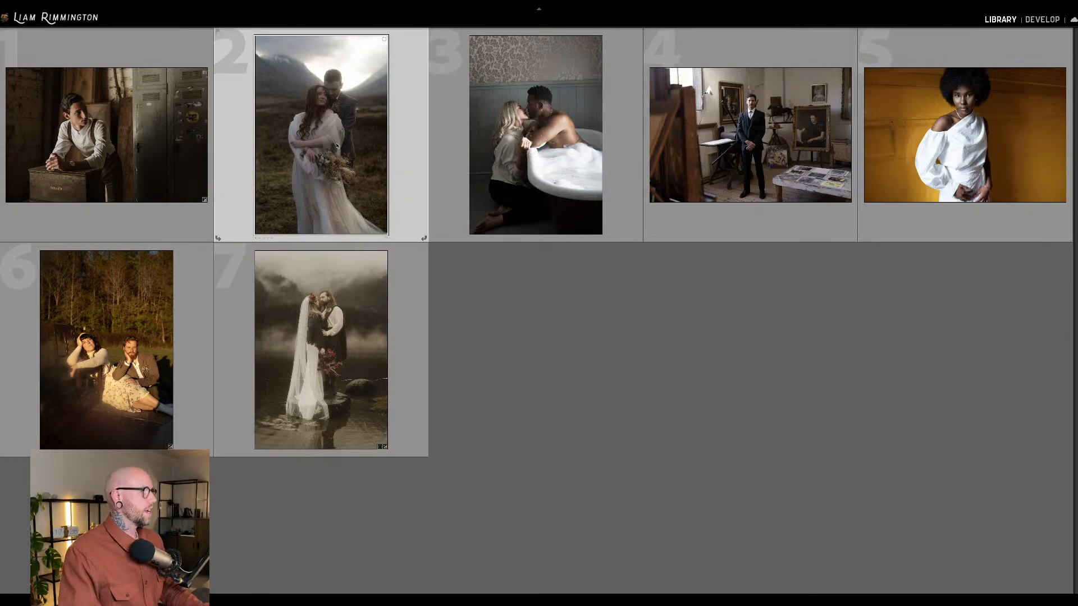
key("d")
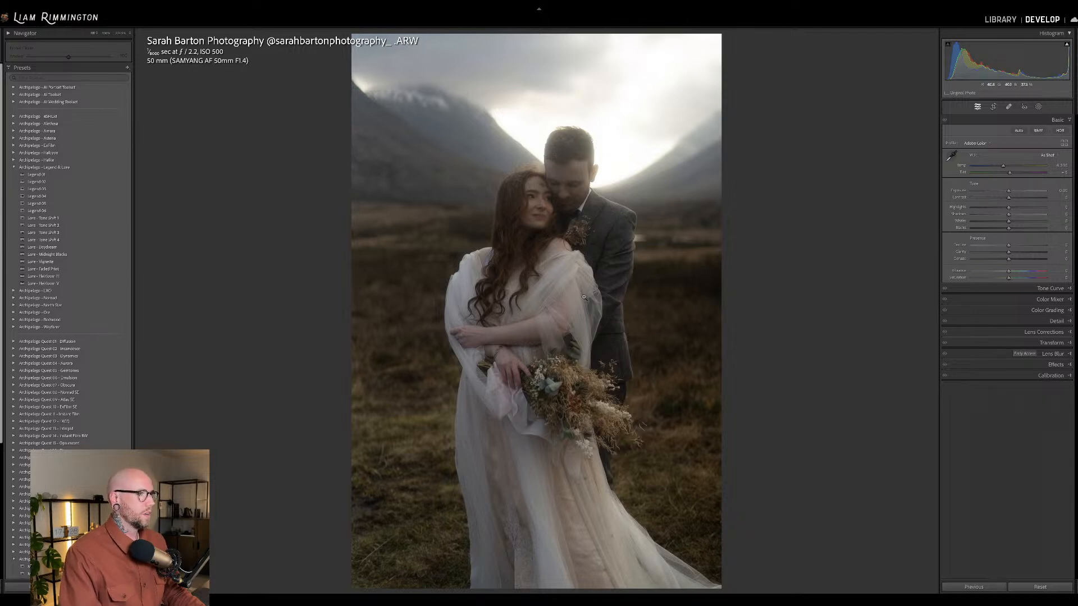
Brighten the valley couple photo's exposure, apply the Legend 06 preset, and raise its profile amount to 180.
left_click_drag(1011, 54, 1025, 54)
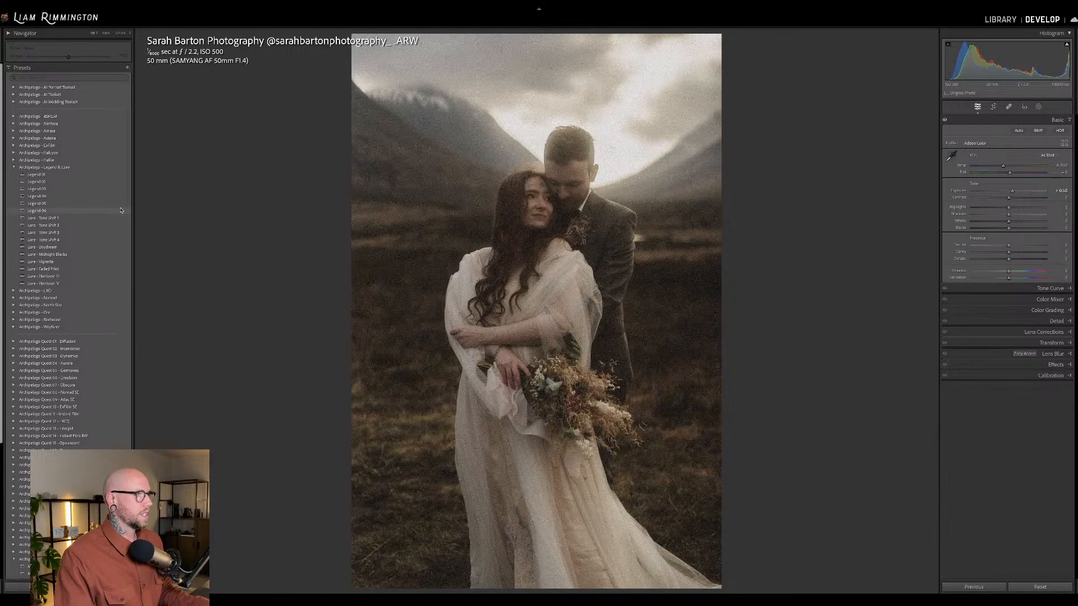
left_click(120, 210)
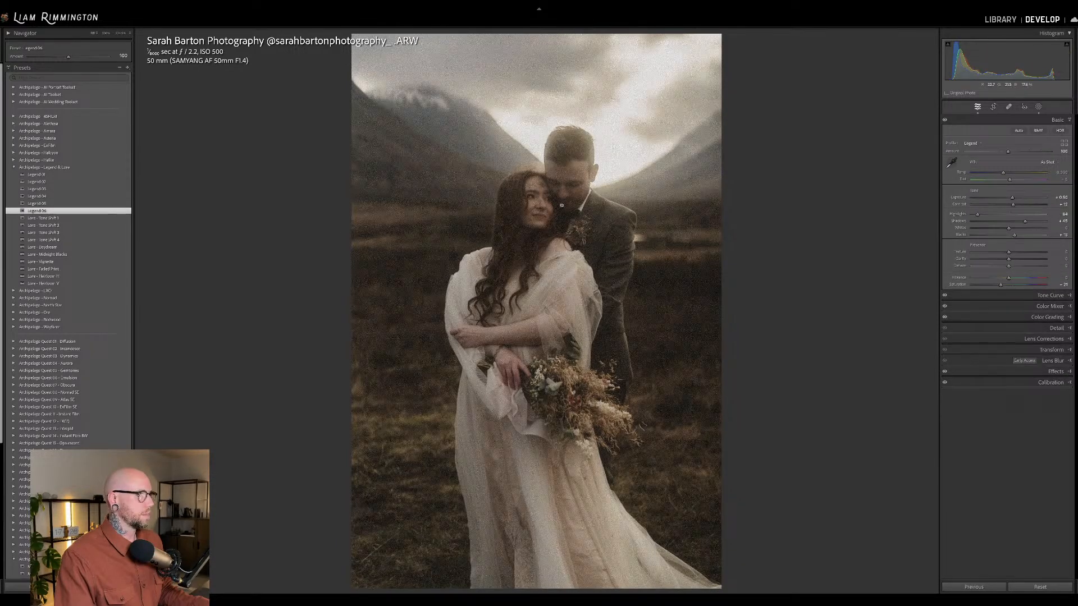
left_click_drag(999, 65, 1005, 65)
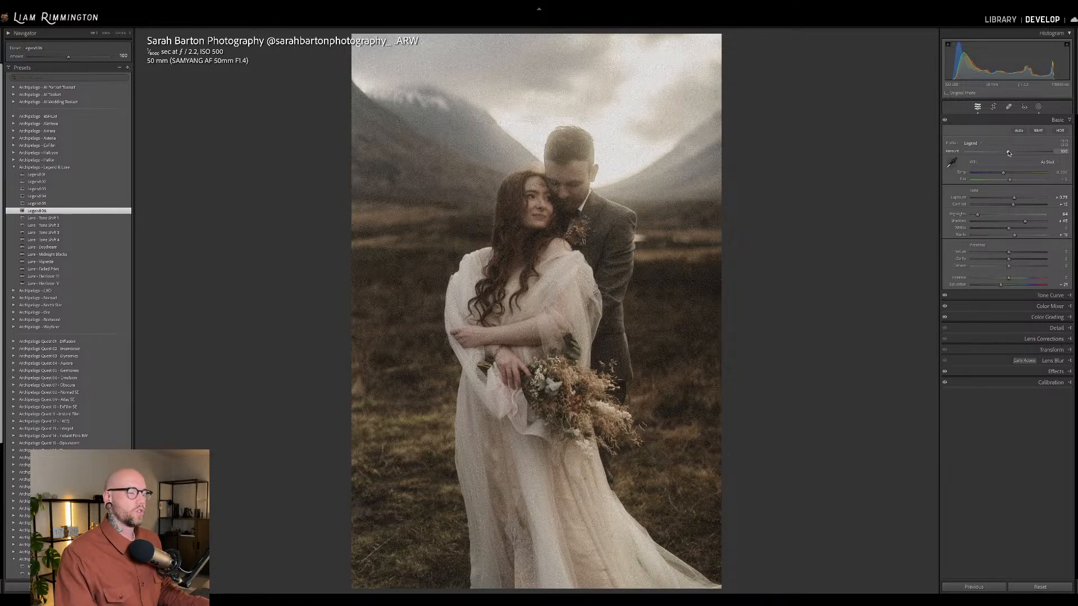
left_click_drag(1009, 153, 1043, 156)
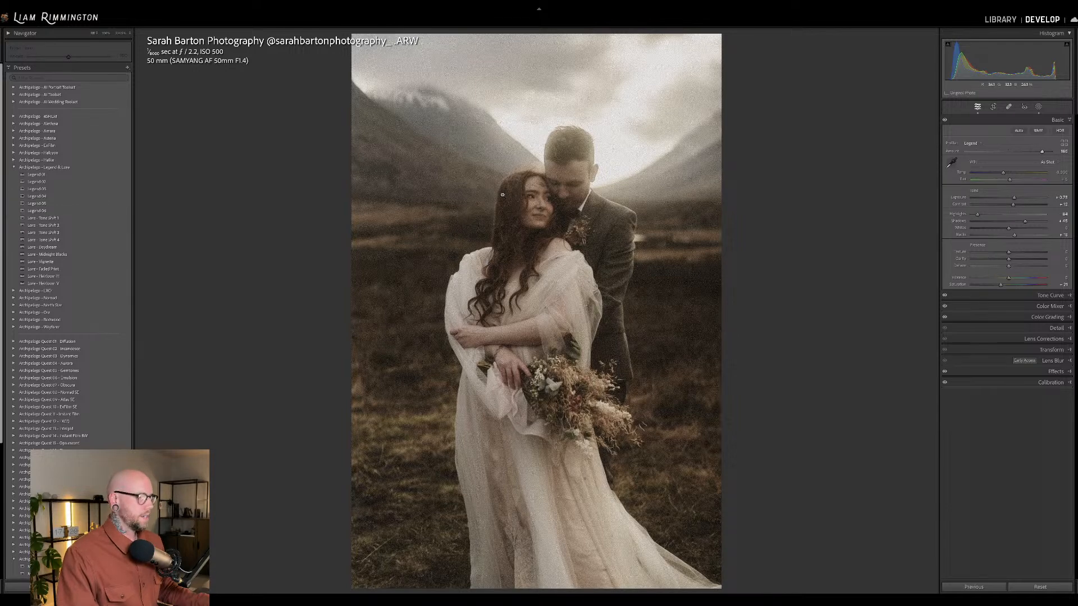
Compare the graded valley couple photo with its unedited original by toggling the before view.
key("backslash")
key("backslash")
key("backslash")
key("backslash")
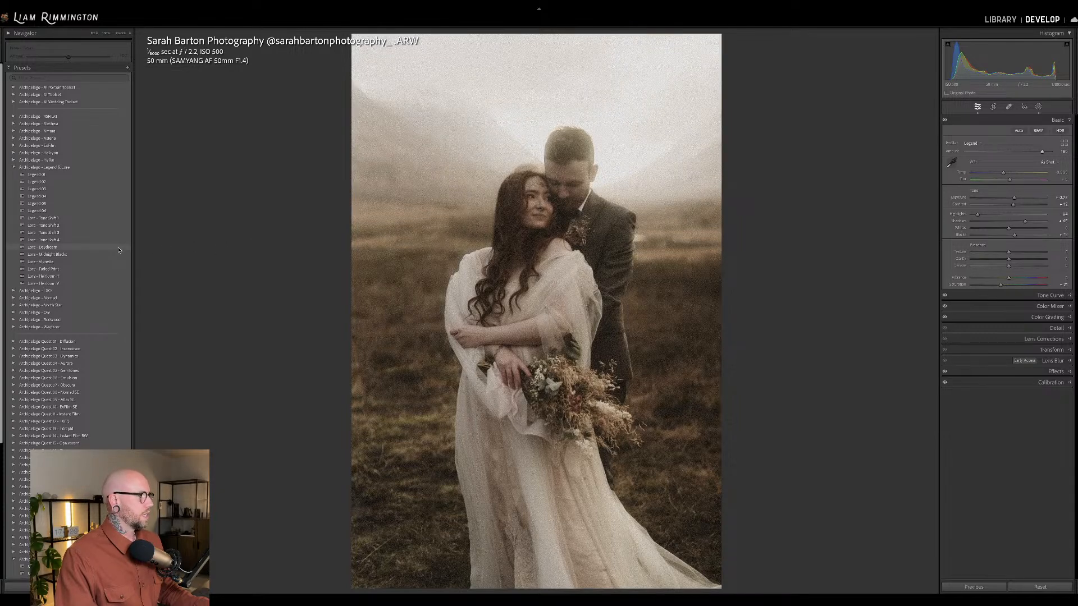
Apply the Lure Daydream preset to the valley couple photo at an amount of 44.
left_click(119, 250)
left_click_drag(68, 56, 43, 60)
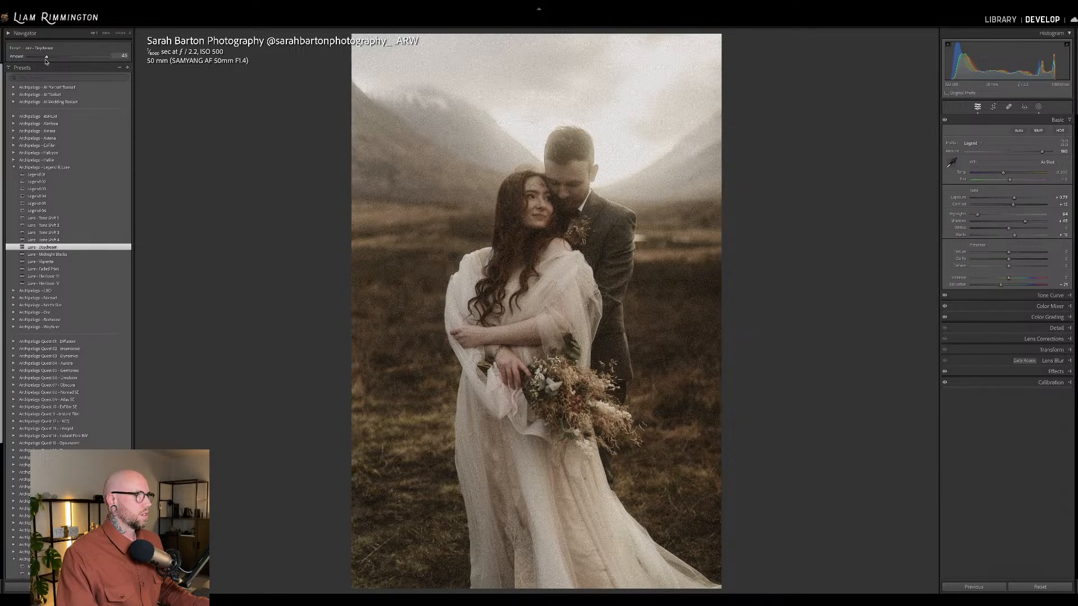
left_click_drag(42, 58, 46, 58)
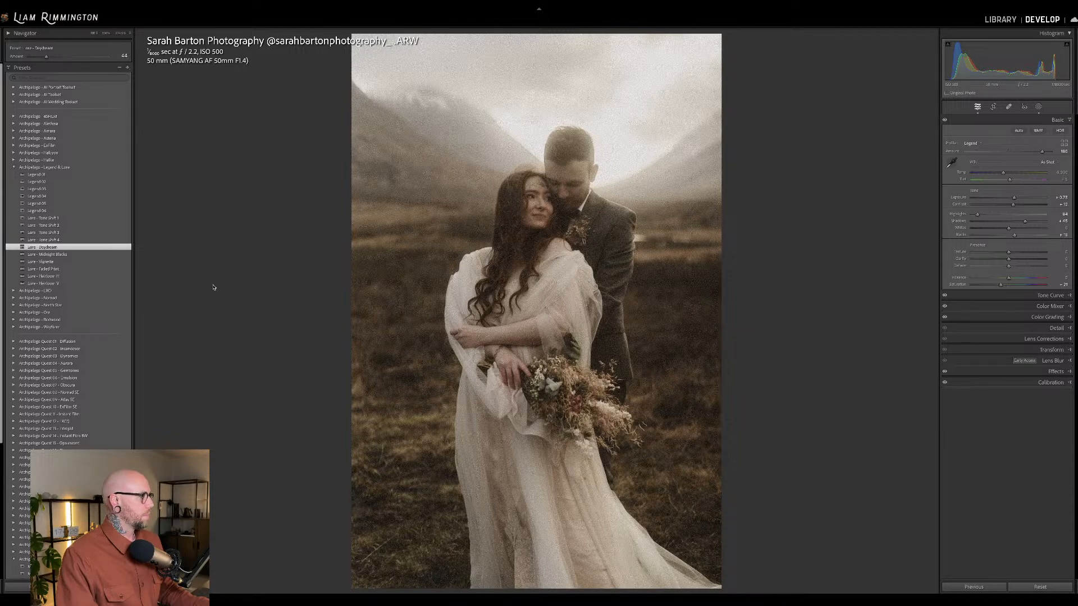
Apply the Lure Vignette preset to the valley couple photo and recentre its radial mask higher, on the couple's upper bodies.
left_click(128, 262)
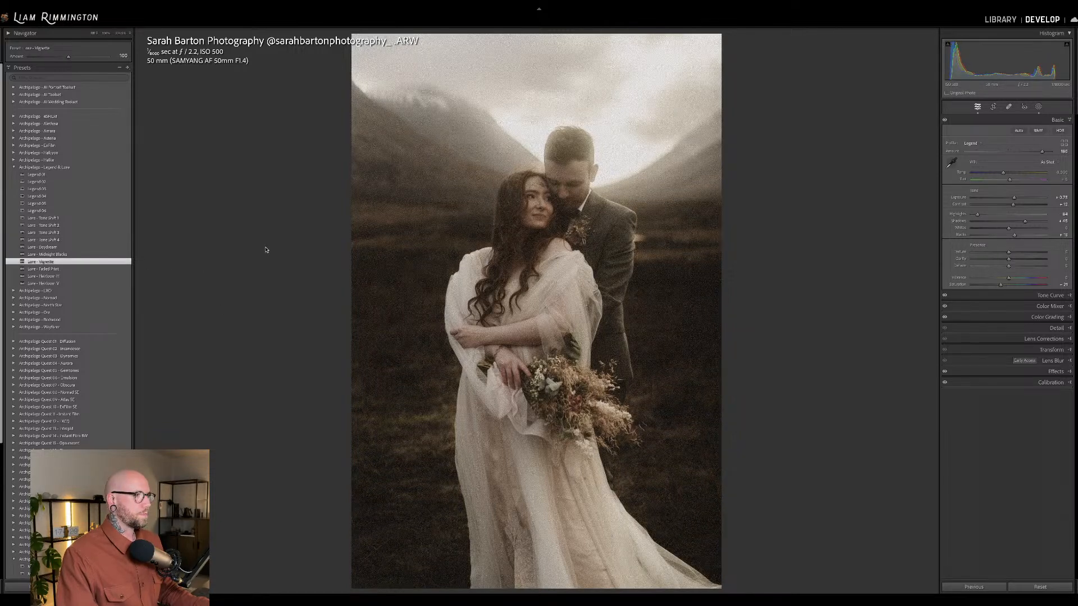
key("shift+w")
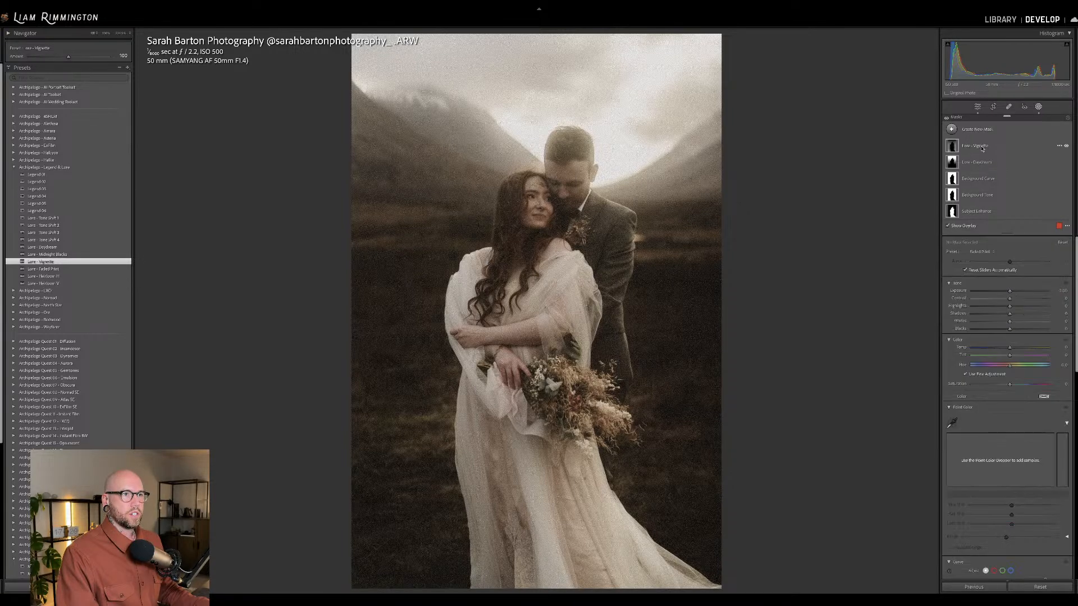
left_click(535, 409)
left_click_drag(536, 408, 543, 249)
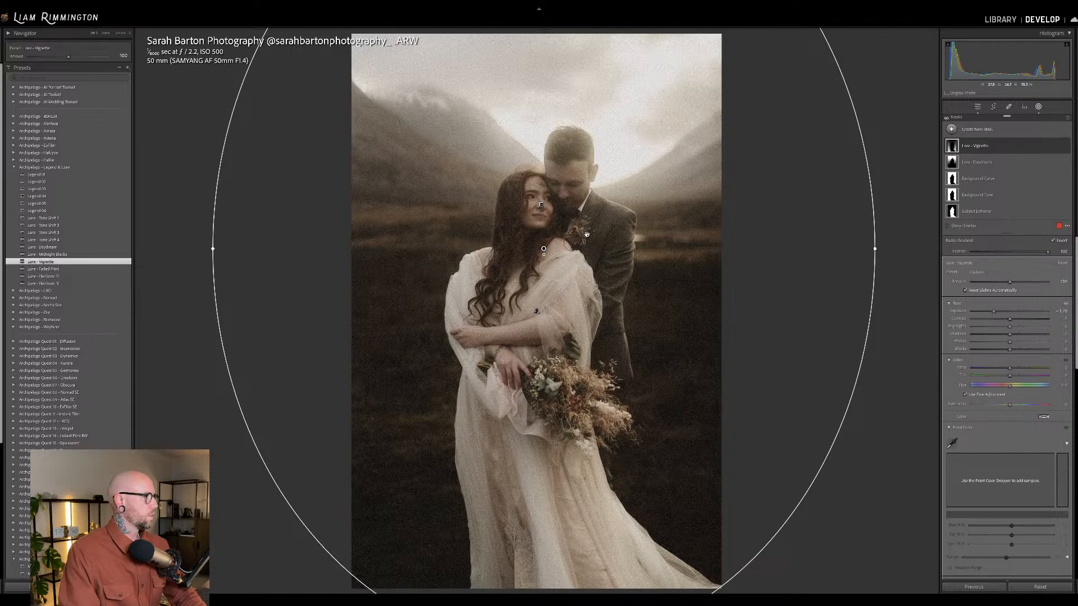
key("shift+w")
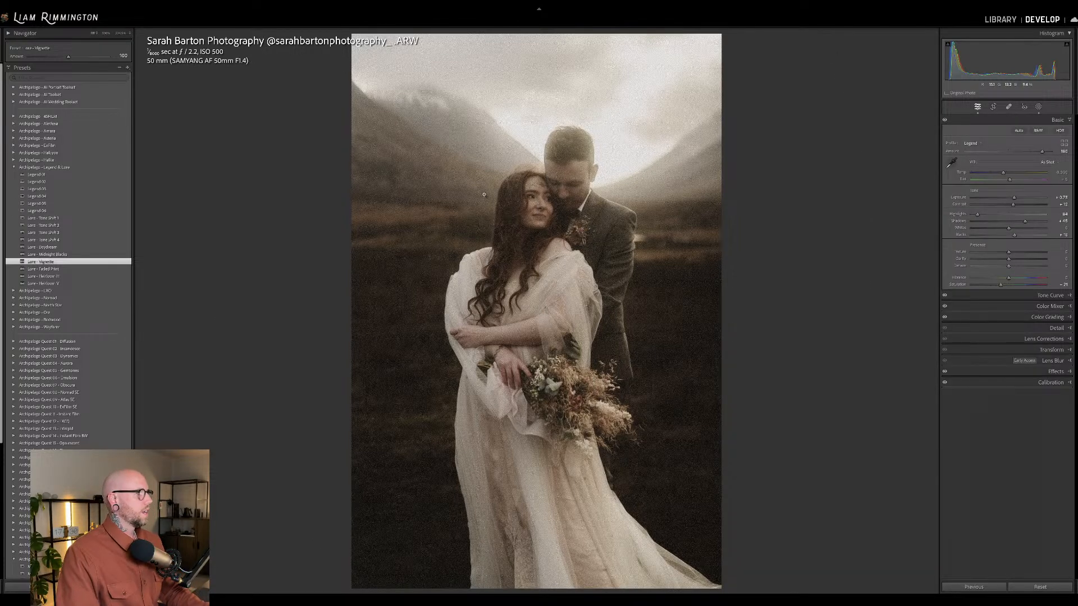
Strengthen the Lure Vignette mask by raising its amount above the default, then close masking.
left_click(1039, 107)
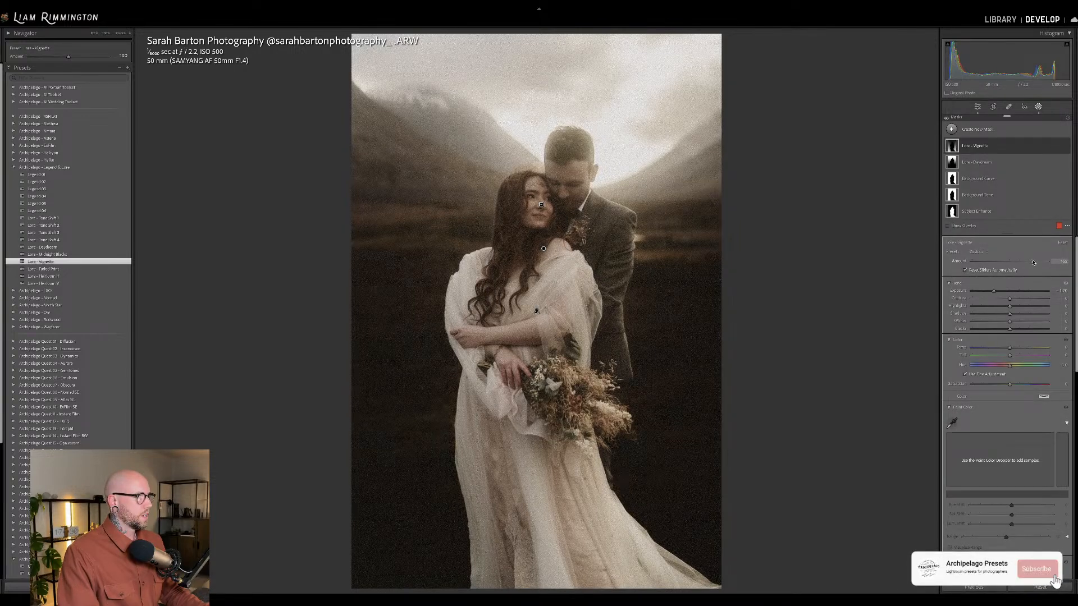
left_click_drag(1033, 262, 1024, 261)
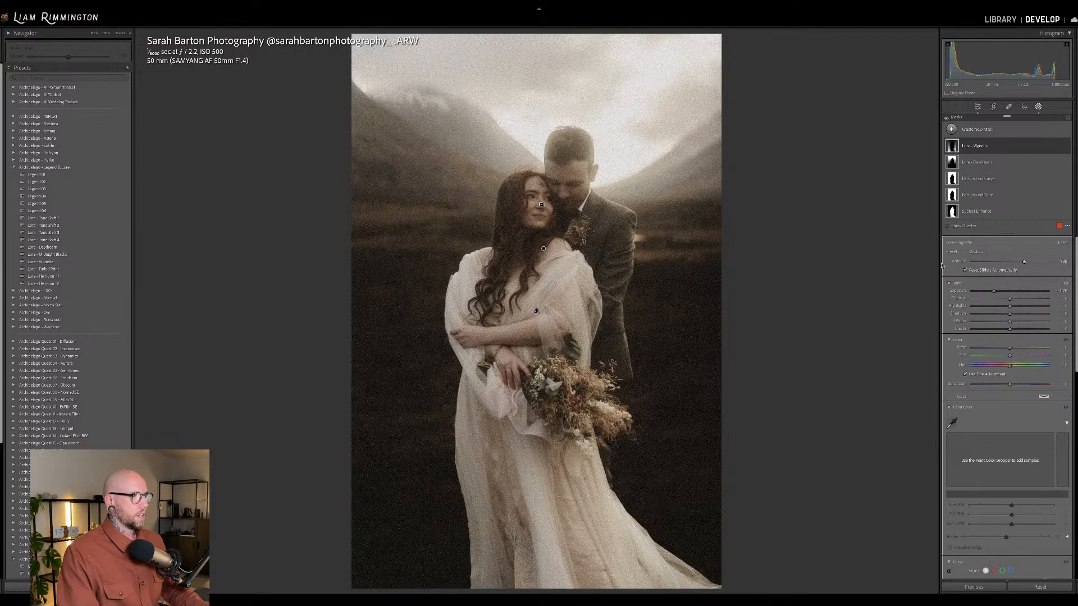
left_click(1039, 106)
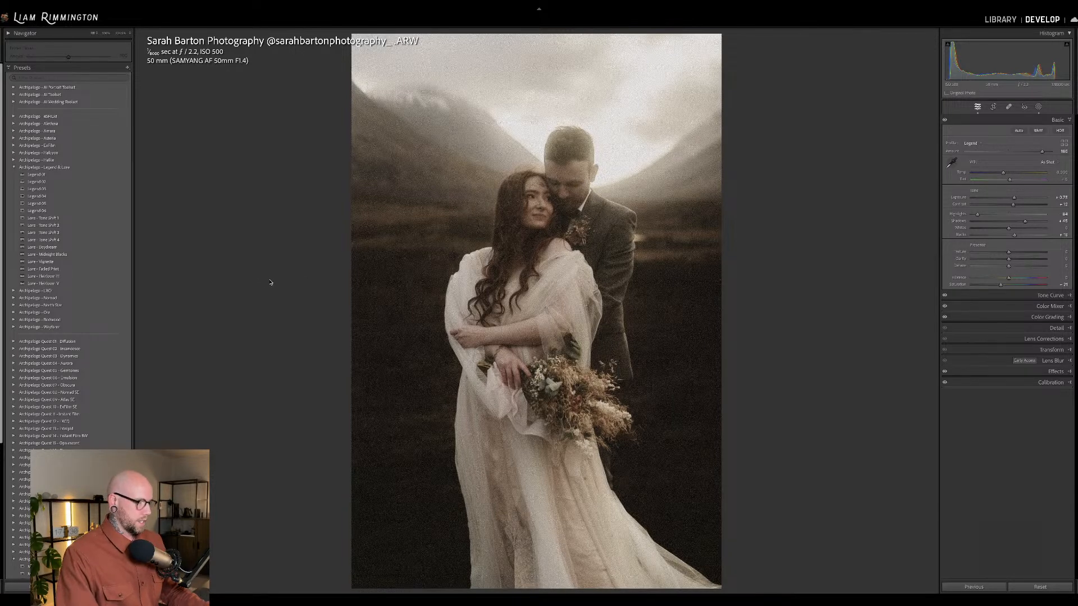
Compare the vignetted photo with its original and examine the couple's faces, hair and boutonniere up close.
key("backslash")
key("backslash")
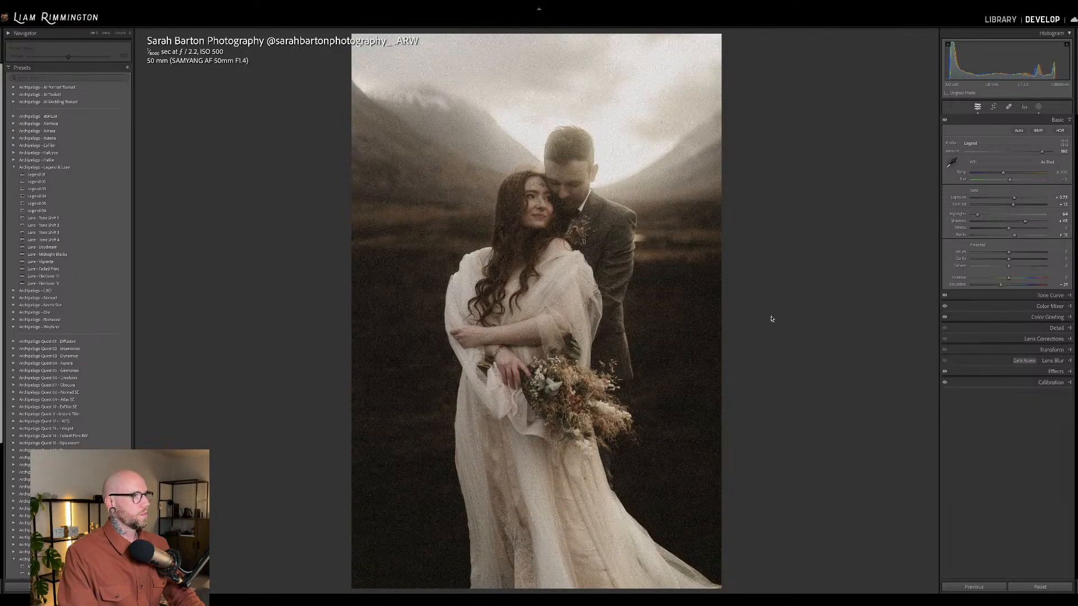
left_click(551, 229)
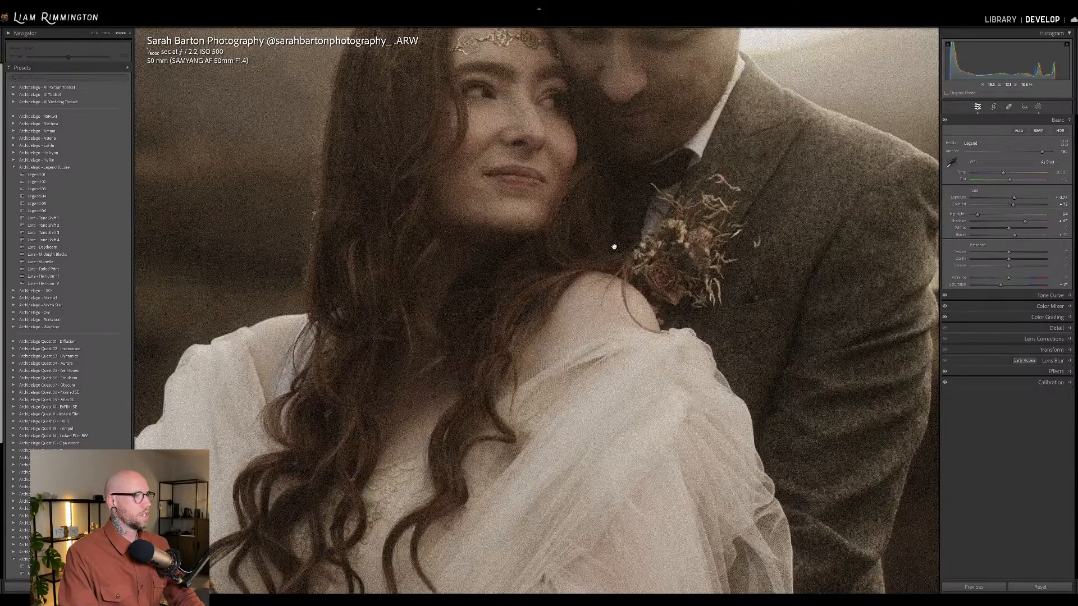
left_click(614, 247)
left_click(619, 407)
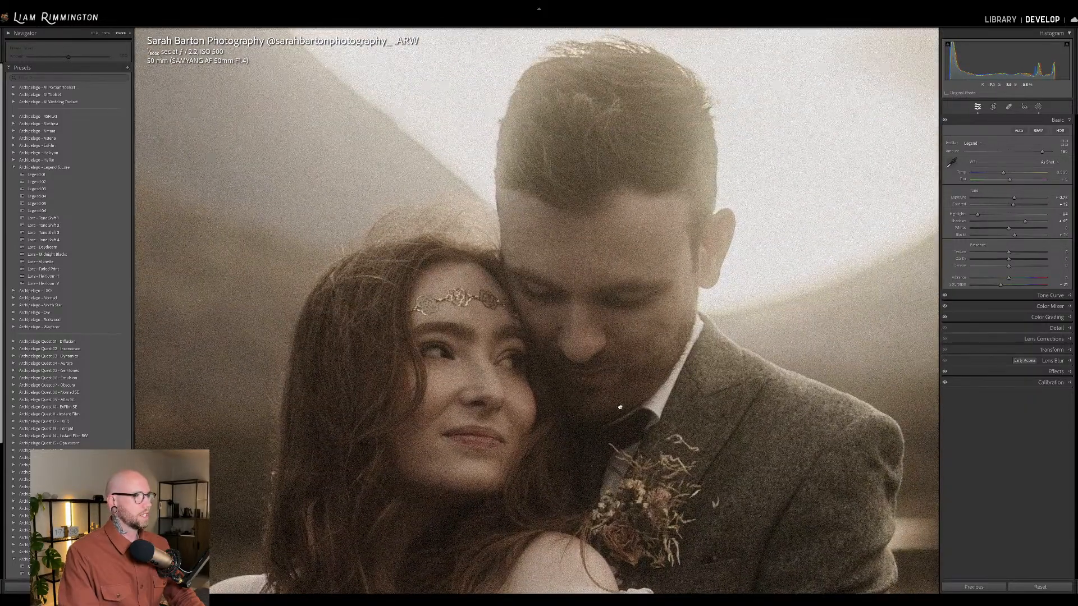
left_click_drag(651, 472, 666, 371)
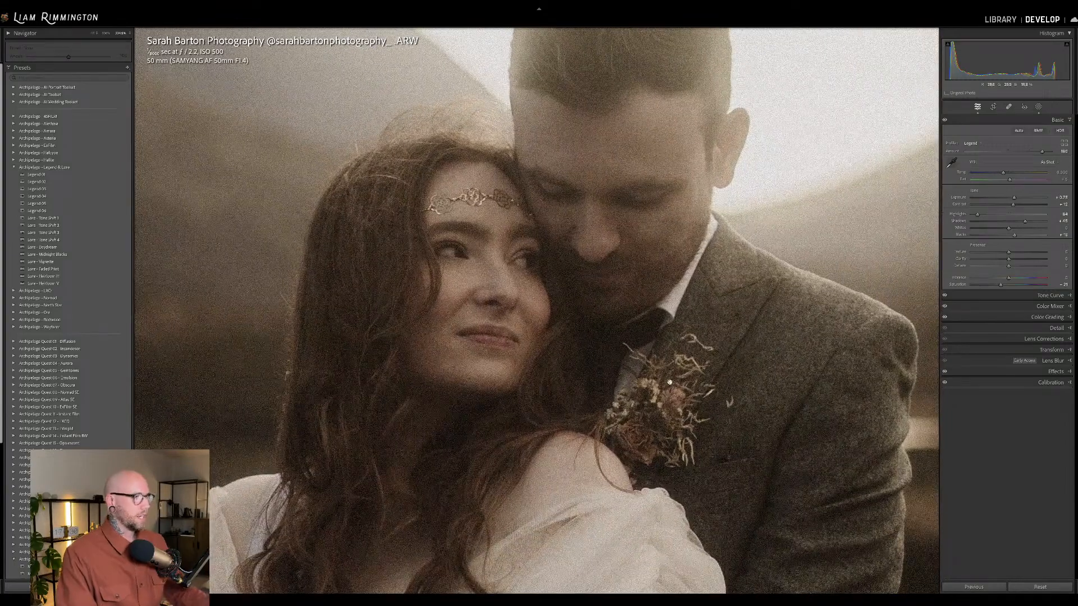
left_click_drag(544, 460, 606, 394)
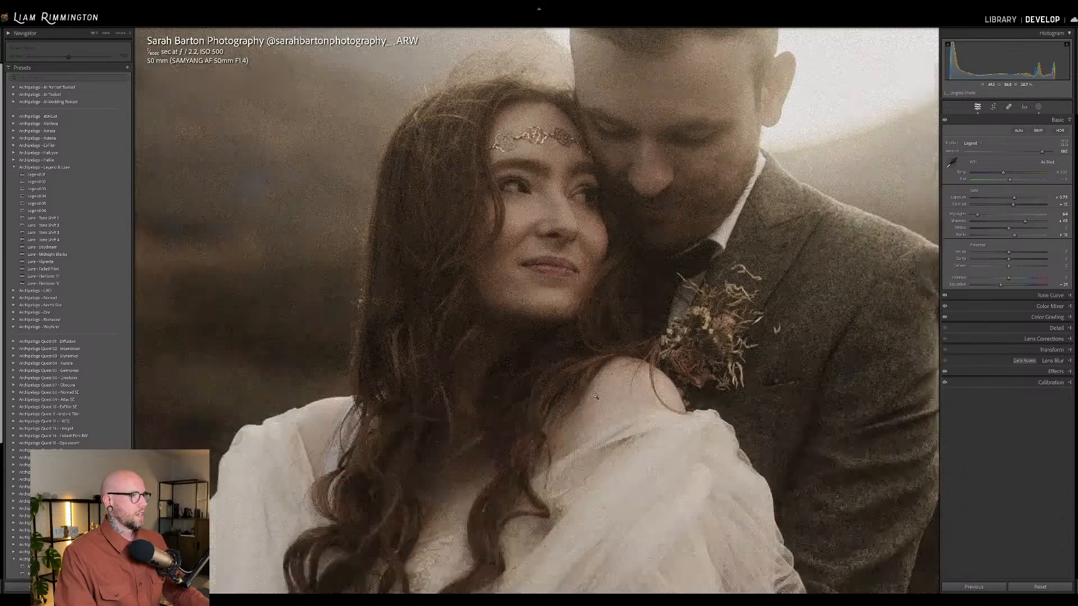
left_click(595, 396)
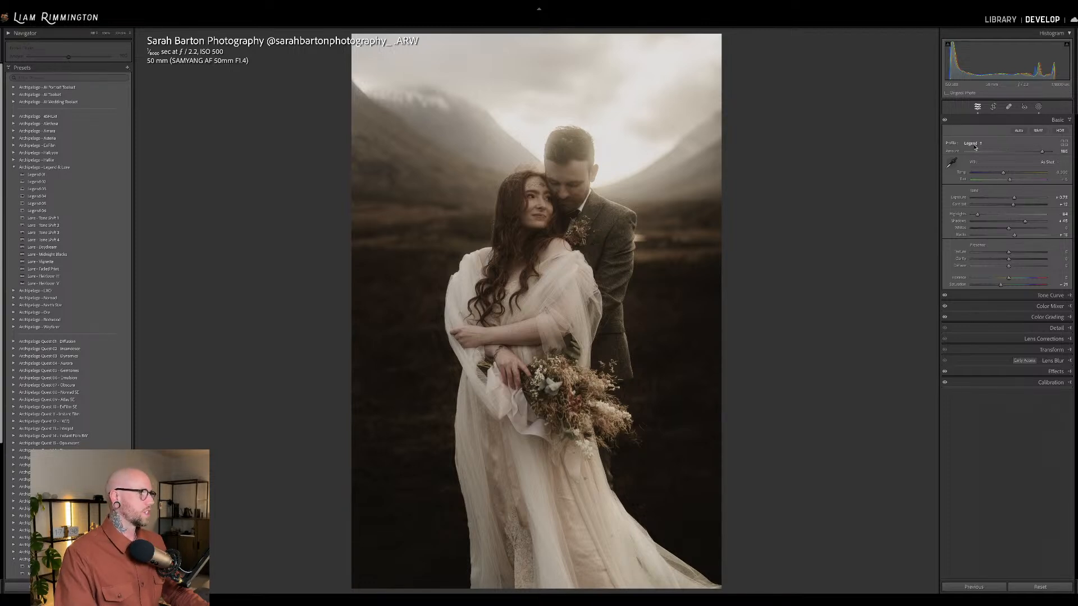
Check the whole graded photo against its original, ending with a side-by-side before and after comparison.
key("backslash")
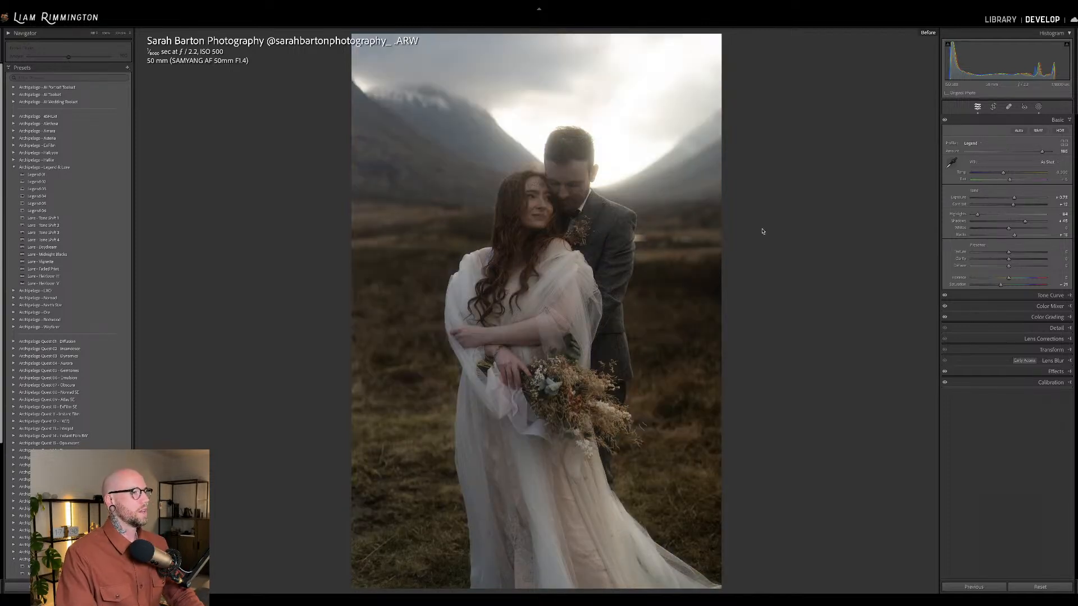
key("backslash")
key("y")
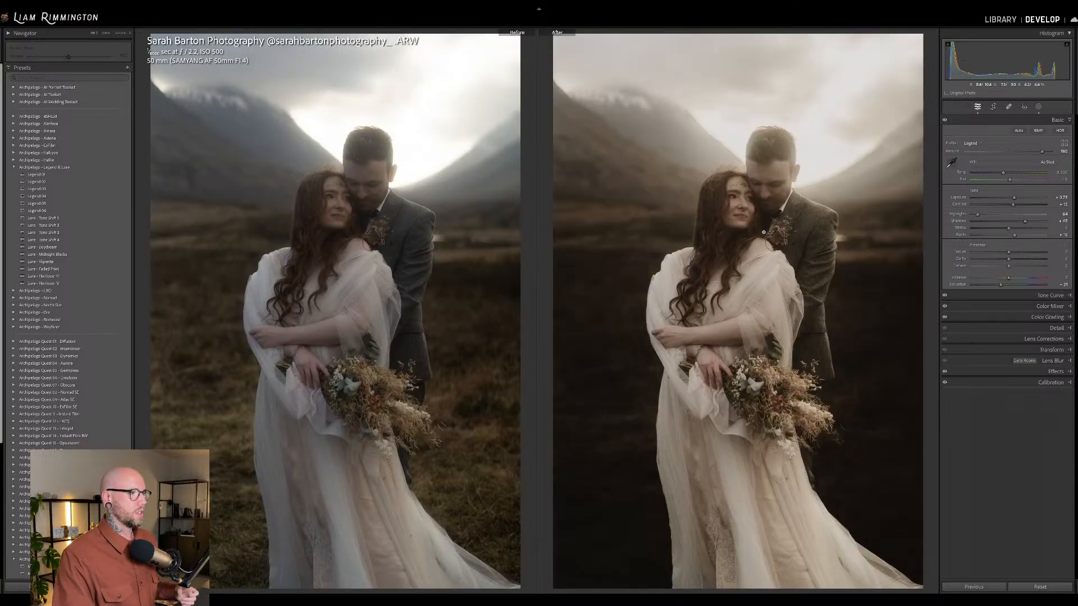
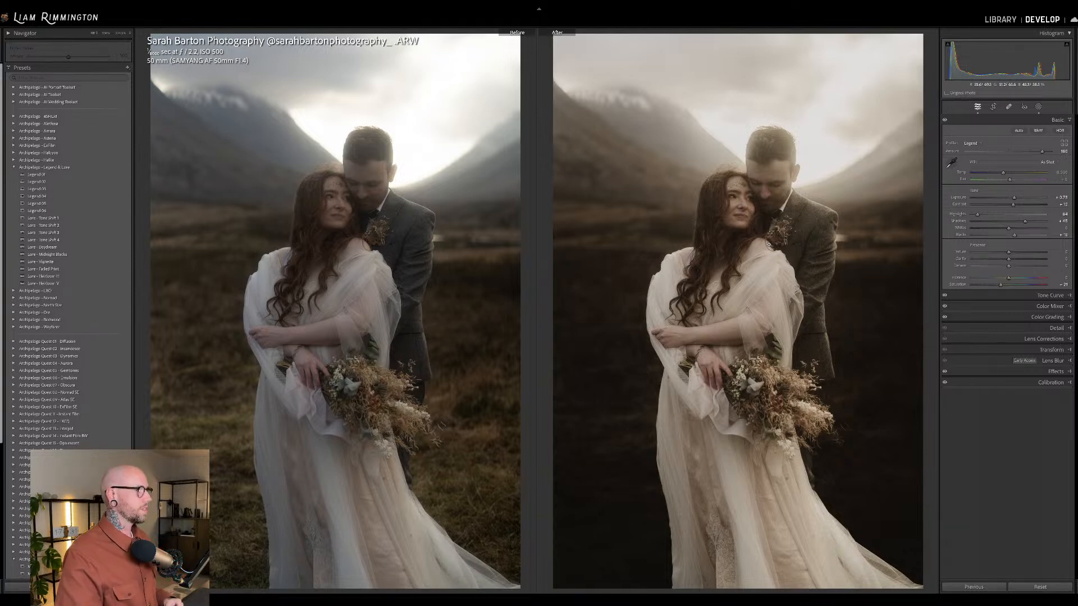
Close the valley couple's before/after comparison and open the portrait of the woman in white by the yellow wall for developing.
key("y")
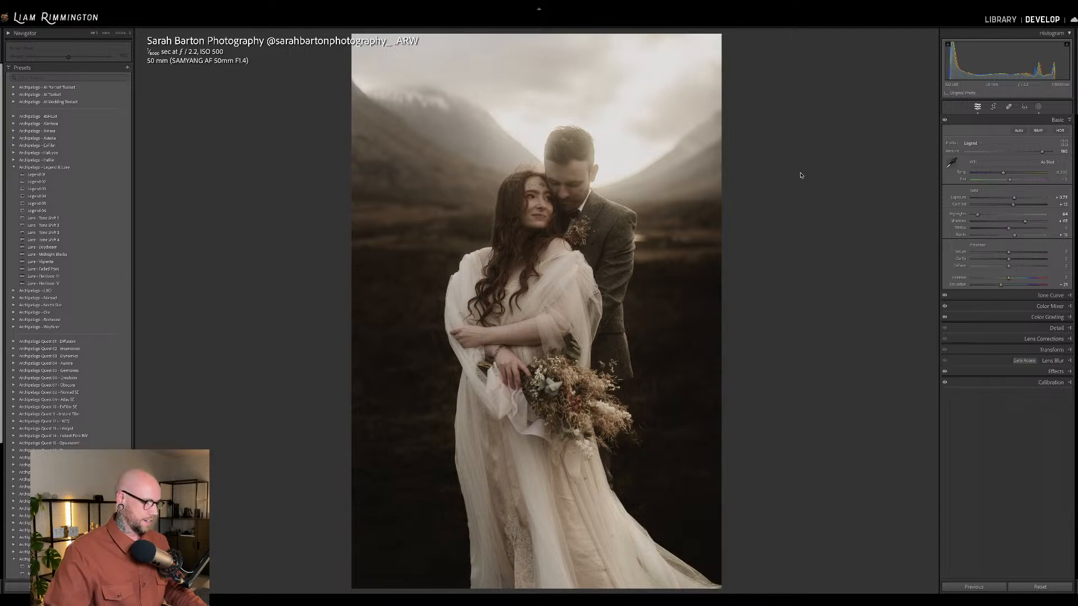
key("g")
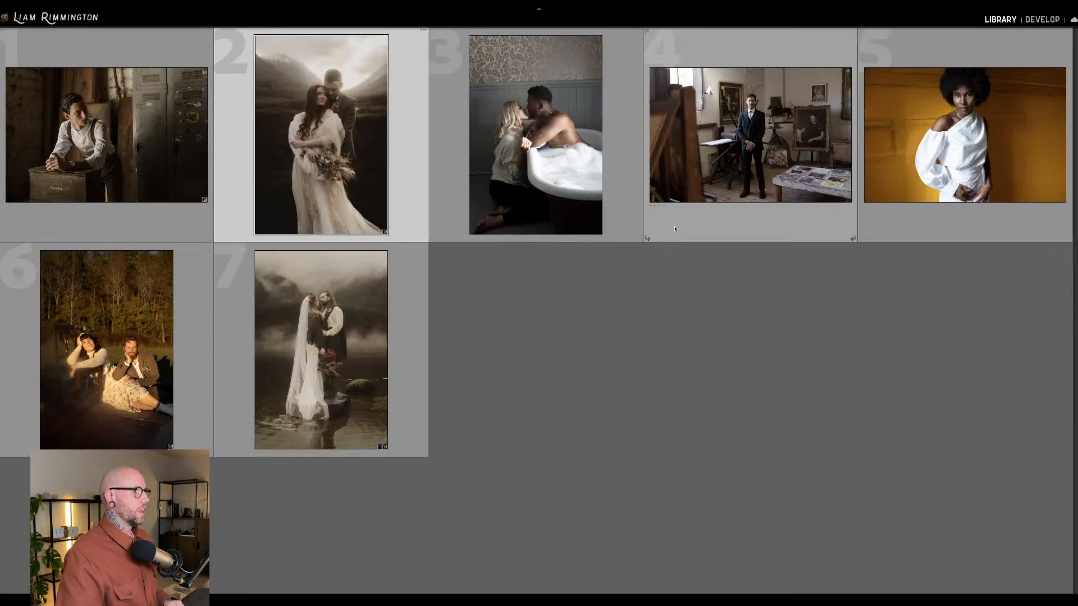
left_click(656, 340)
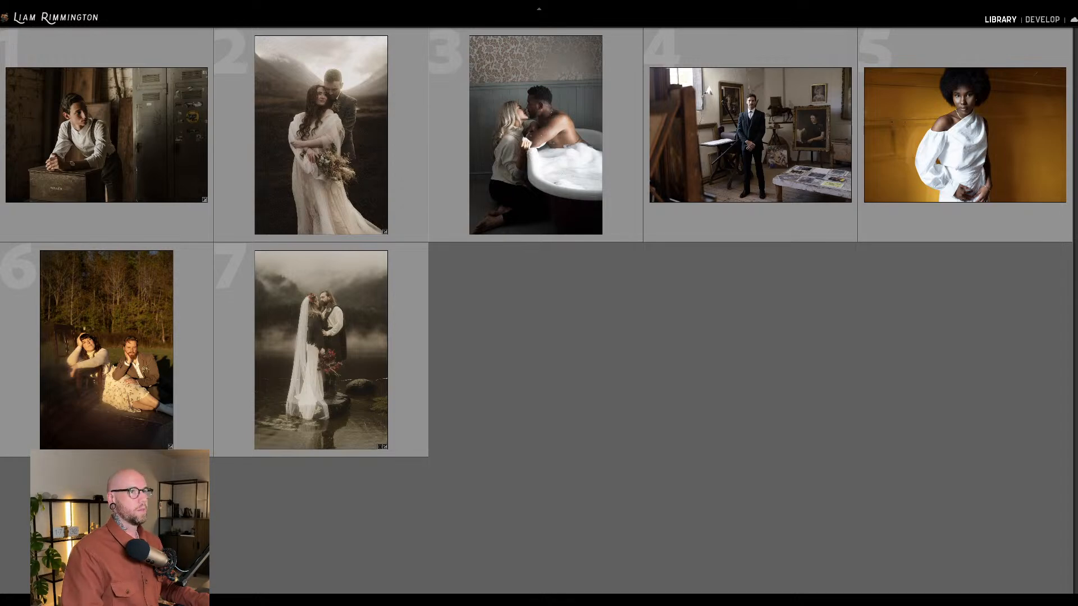
left_click(986, 121)
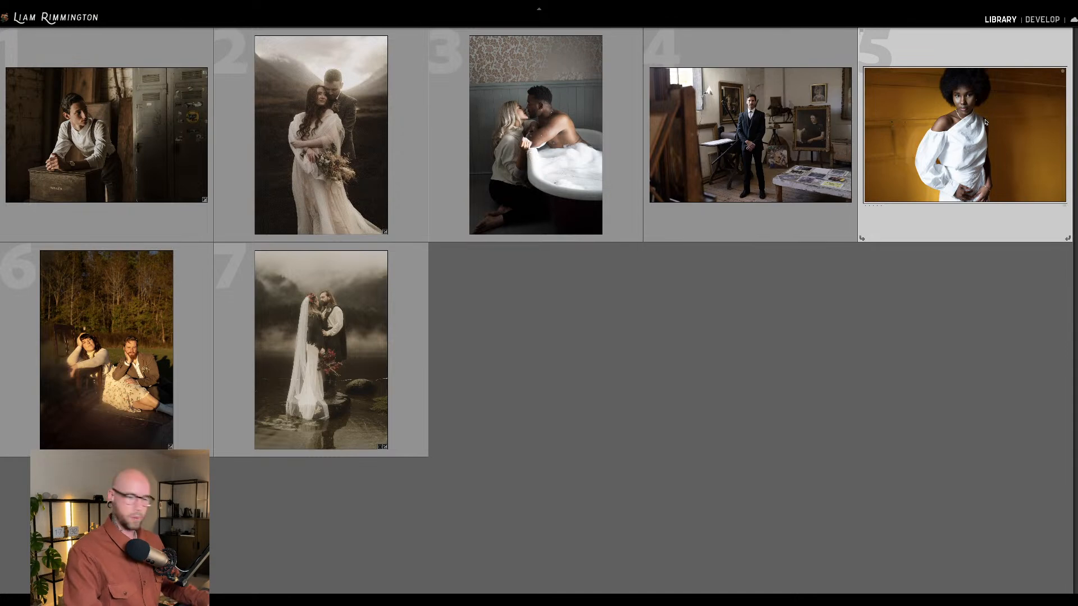
key("d")
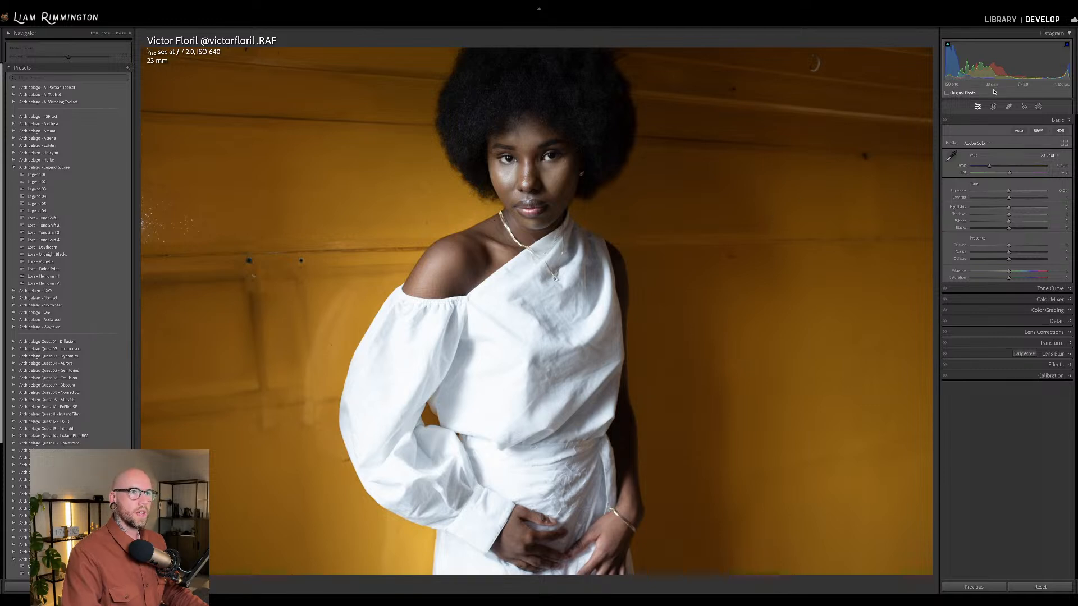
Warm the portrait's colour temperature slightly and check the woman's face and skin tones up close.
left_click_drag(989, 166, 995, 169)
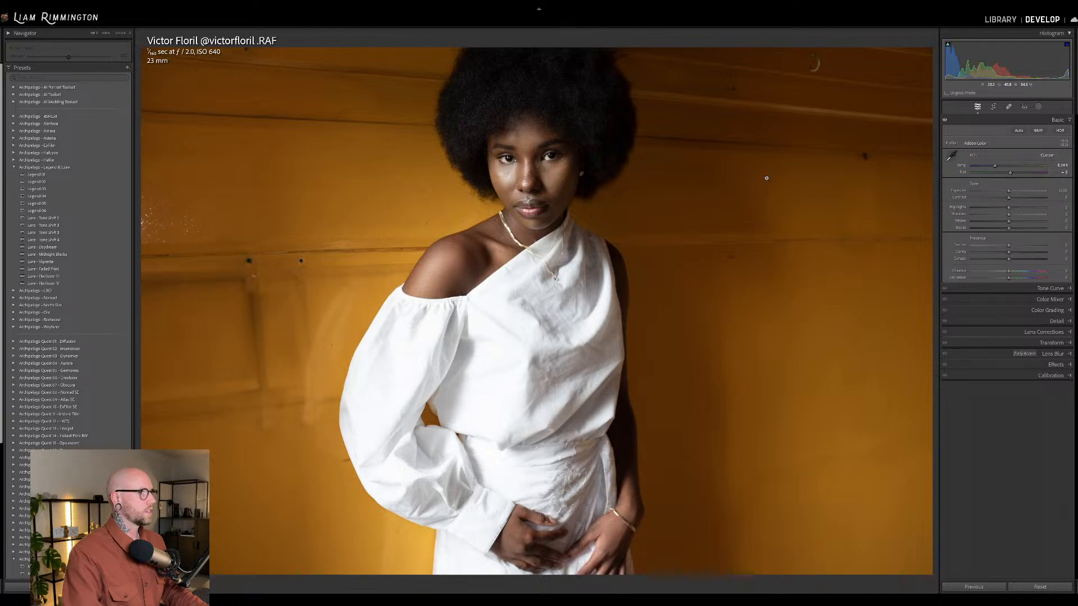
left_click(125, 176)
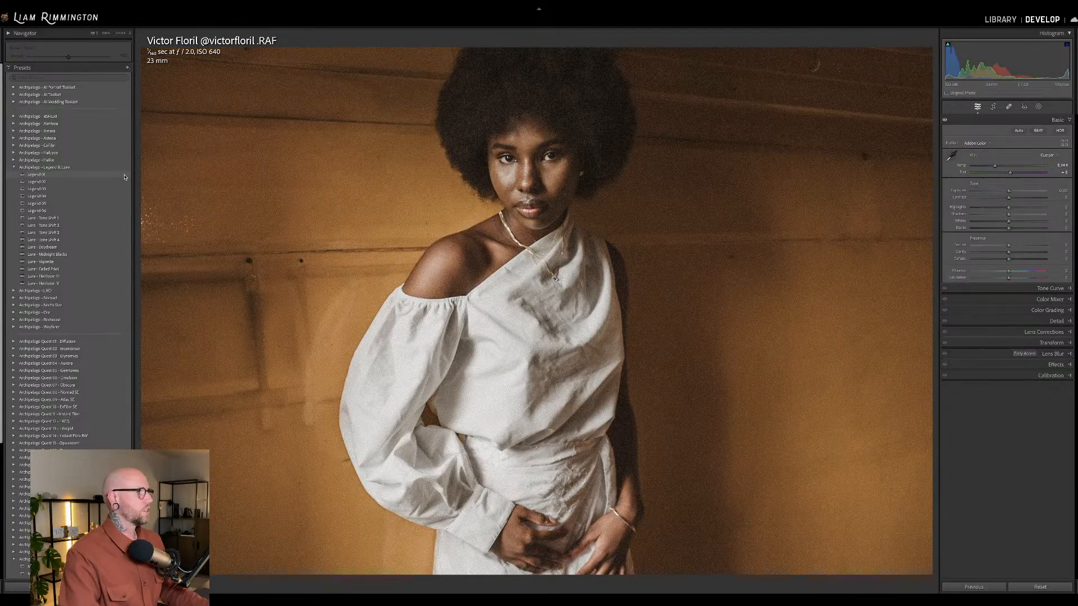
left_click(525, 193)
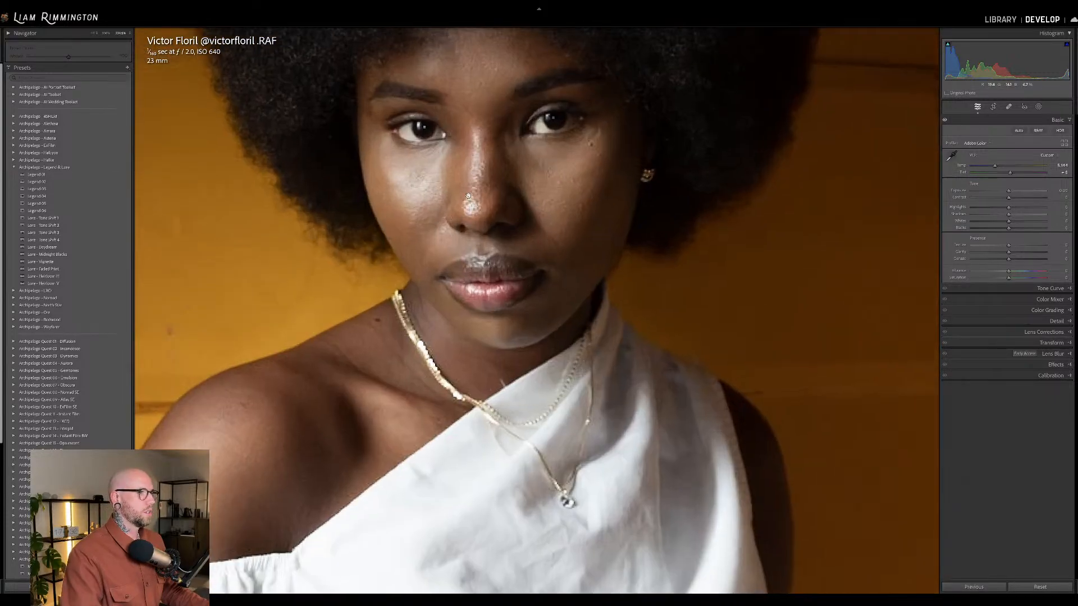
left_click(469, 195)
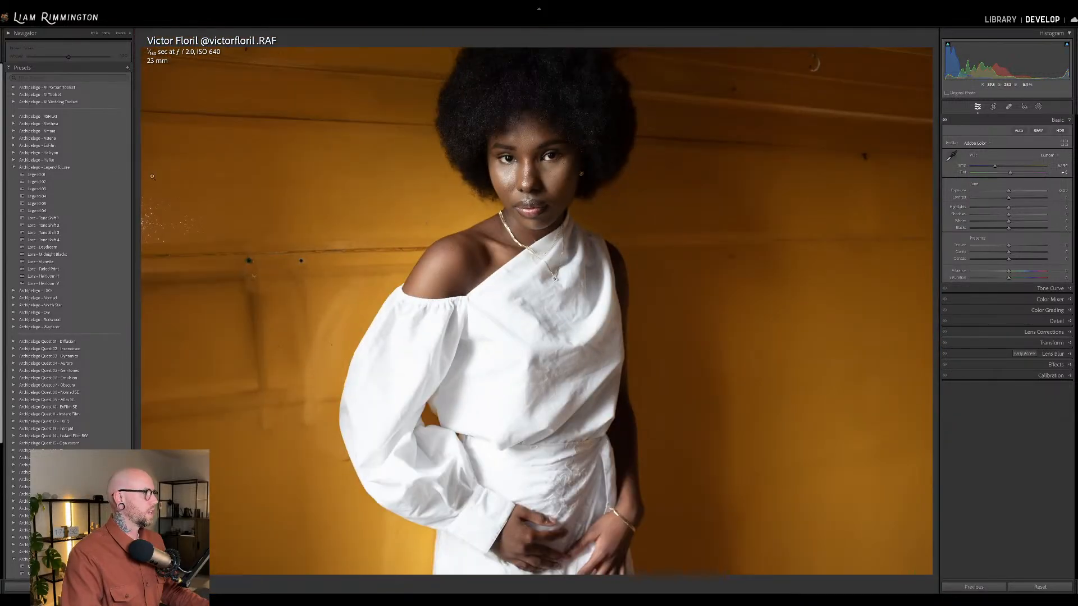
Apply the Legend 05 preset to the yellow wall portrait and compare it with the original.
mouse_move(123, 177)
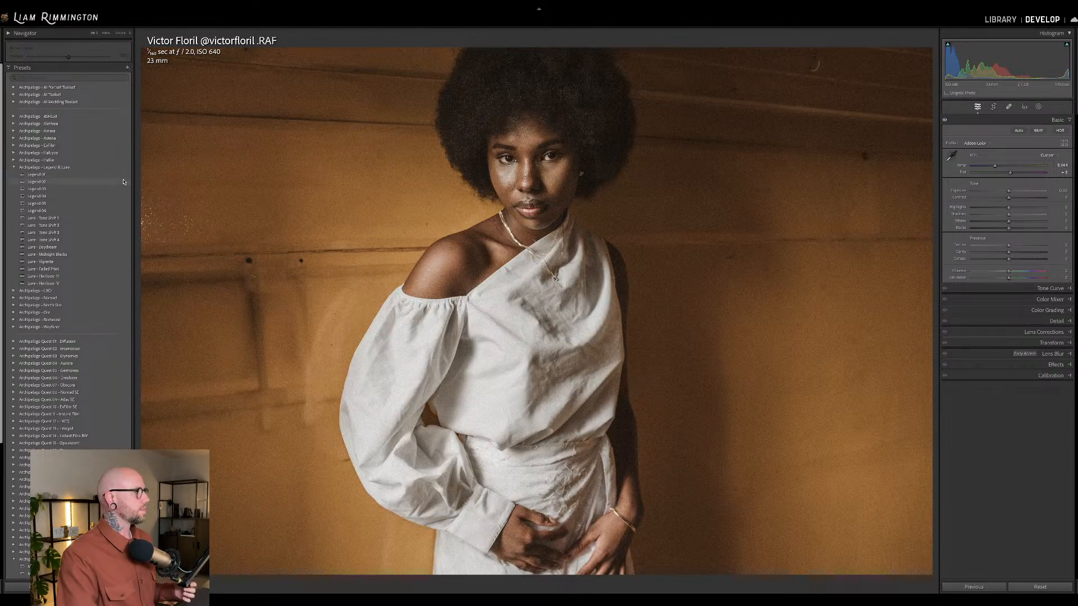
left_click(124, 181)
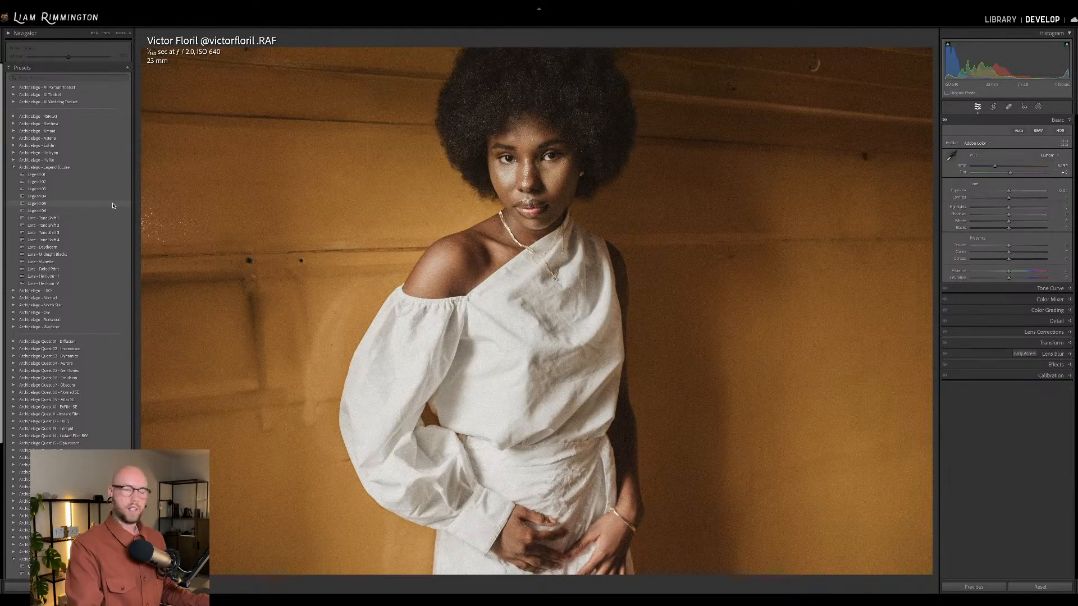
left_click(112, 205)
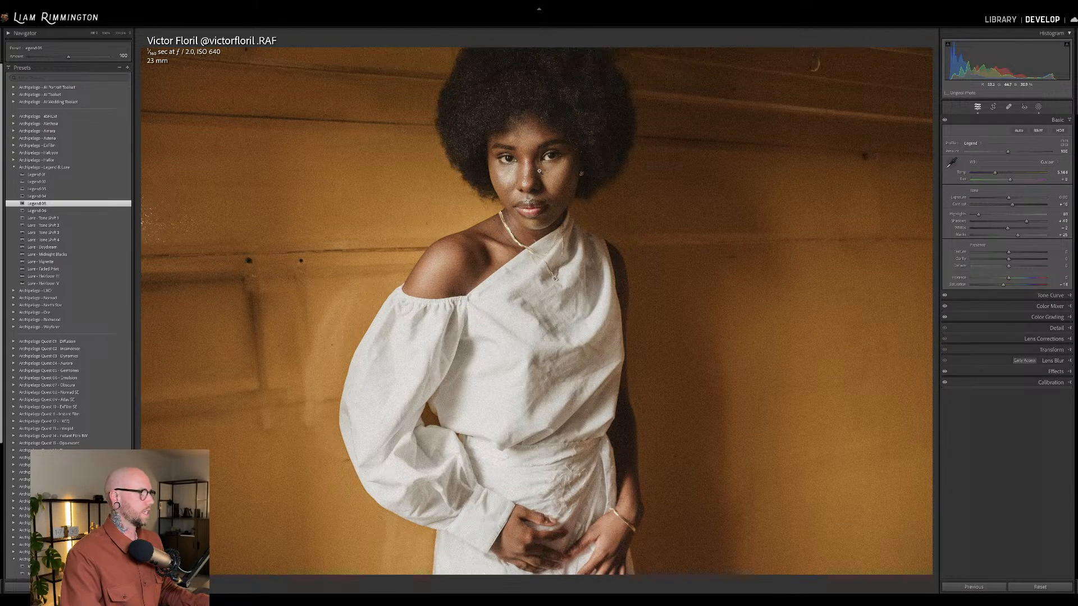
key("backslash")
key("backslash")
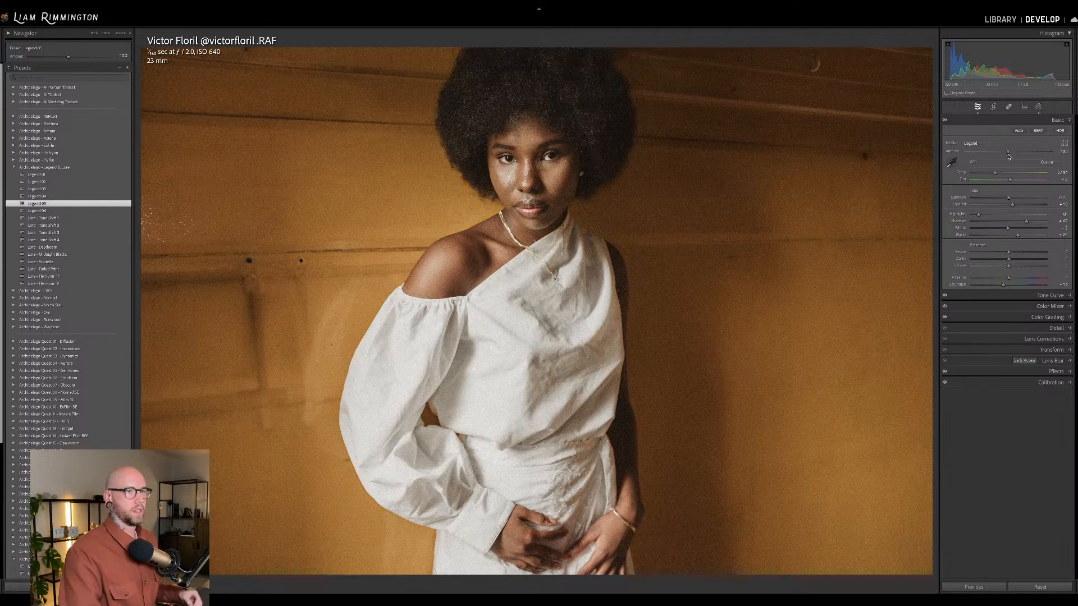
Lower the Legend profile amount to 50 and check the softened grade against the original portrait.
left_click_drag(1008, 154, 986, 161)
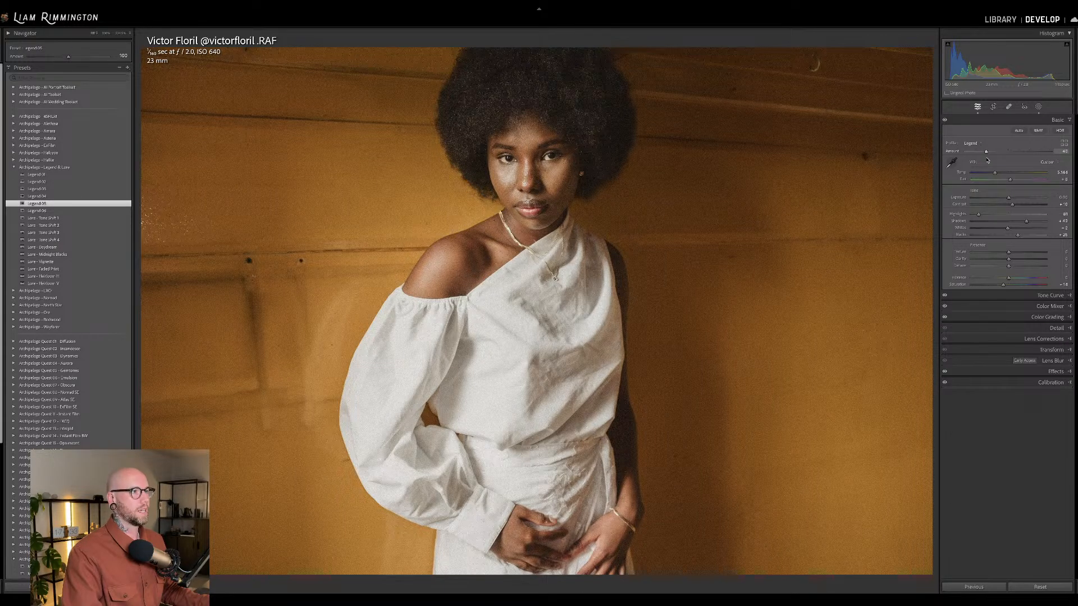
left_click_drag(988, 161, 986, 158)
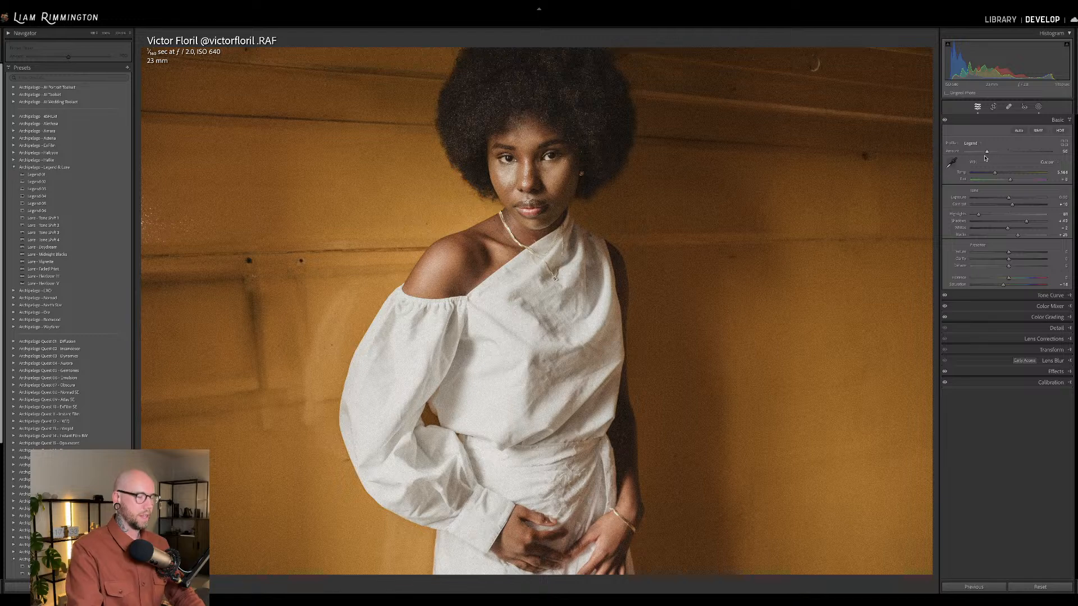
key("backslash")
key("backslash")
key("backslash")
key("backslash")
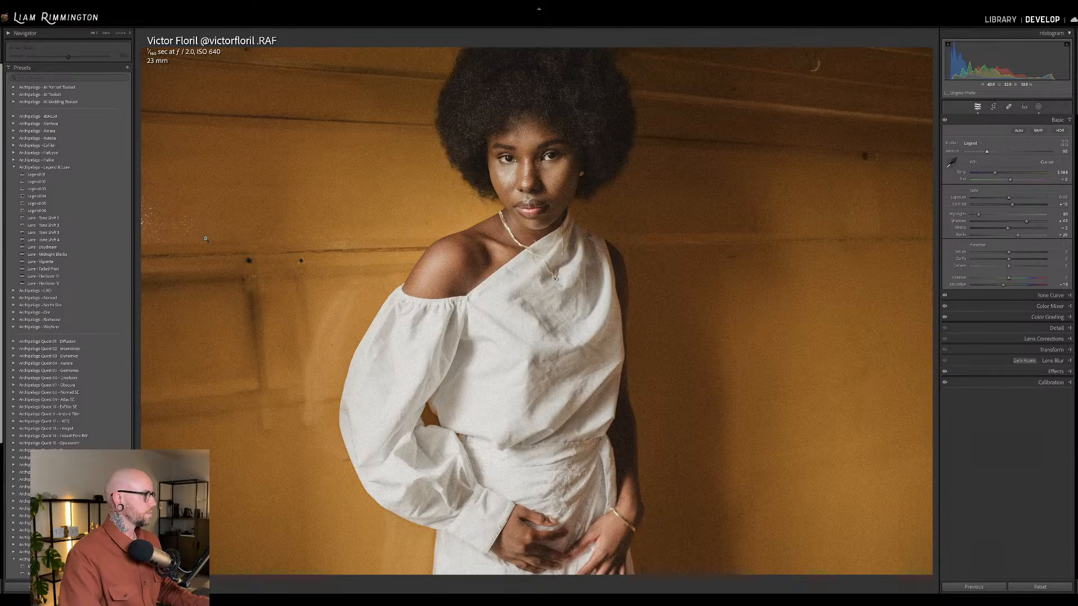
Apply the Lure Midnight Blacks preset to the portrait and reduce its amount well below the default.
mouse_move(120, 255)
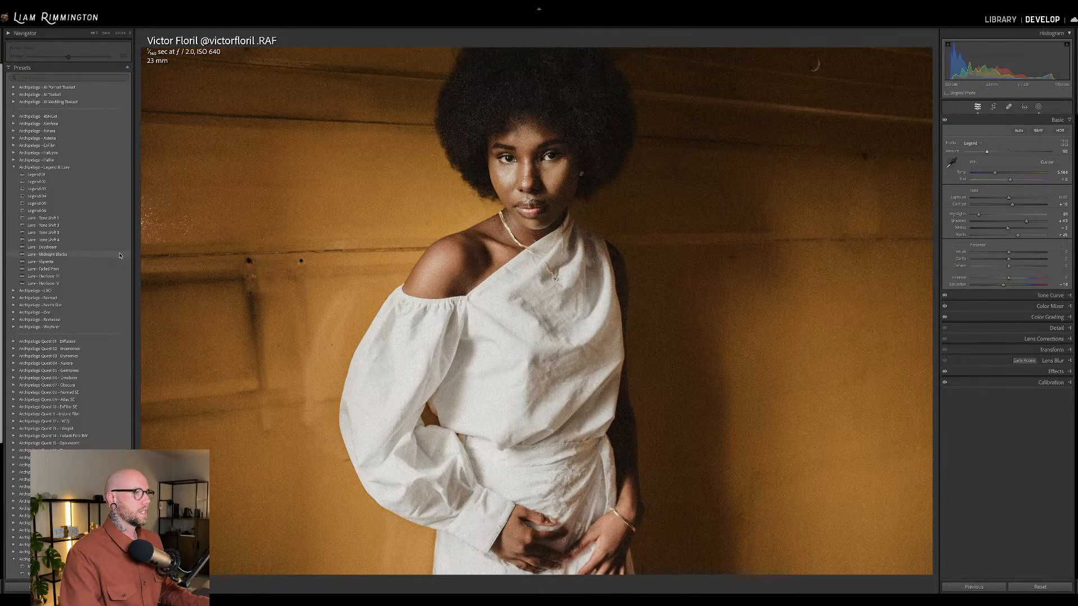
left_click(119, 256)
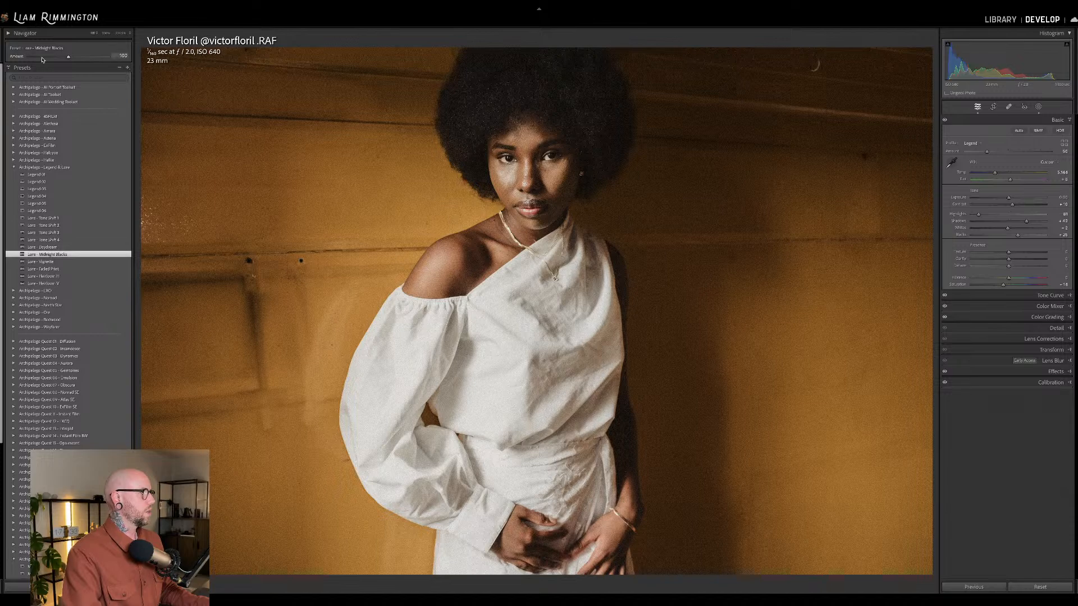
left_click_drag(68, 57, 44, 60)
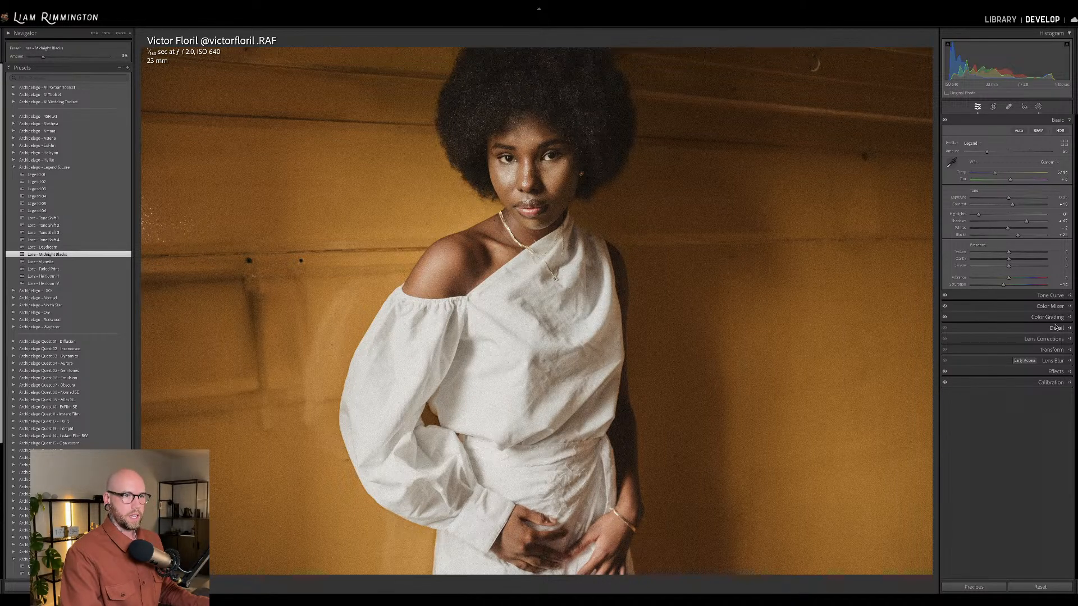
Enable lens profile corrections for the portrait and return to the basic adjustments.
left_click(1043, 339)
left_click(961, 203)
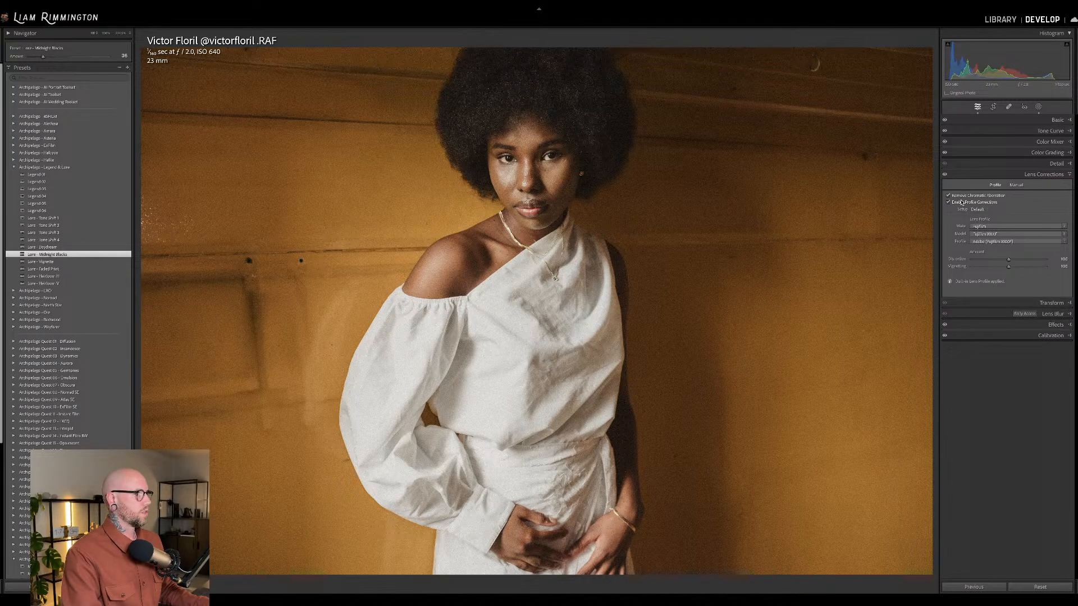
left_click(1055, 119)
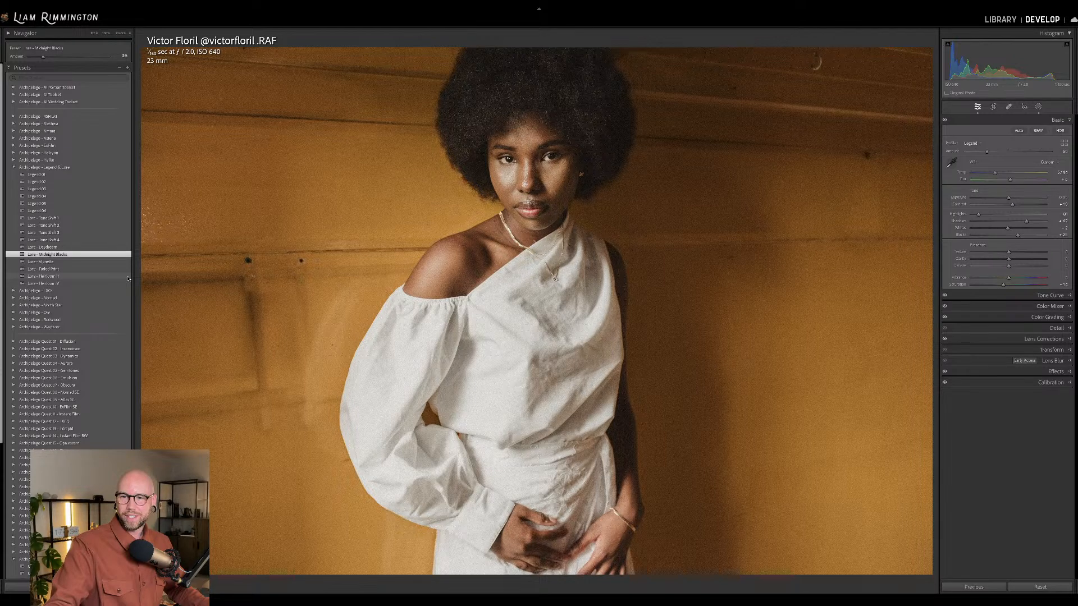
Apply the Lure Heirloom H preset and move its long vertical scratch off the woman onto the wall beside her.
left_click(128, 278)
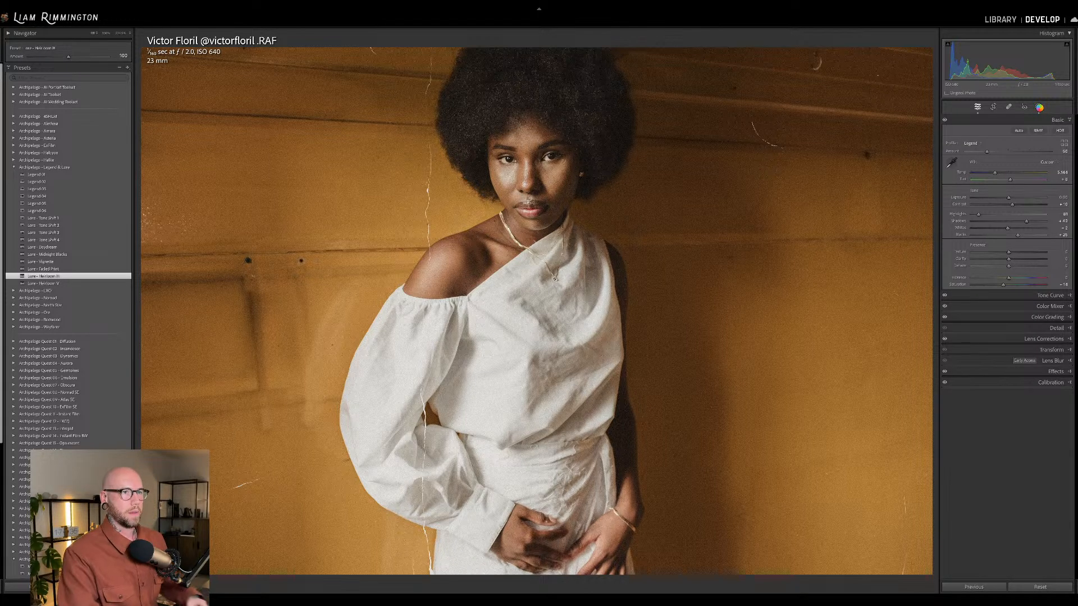
left_click(1039, 108)
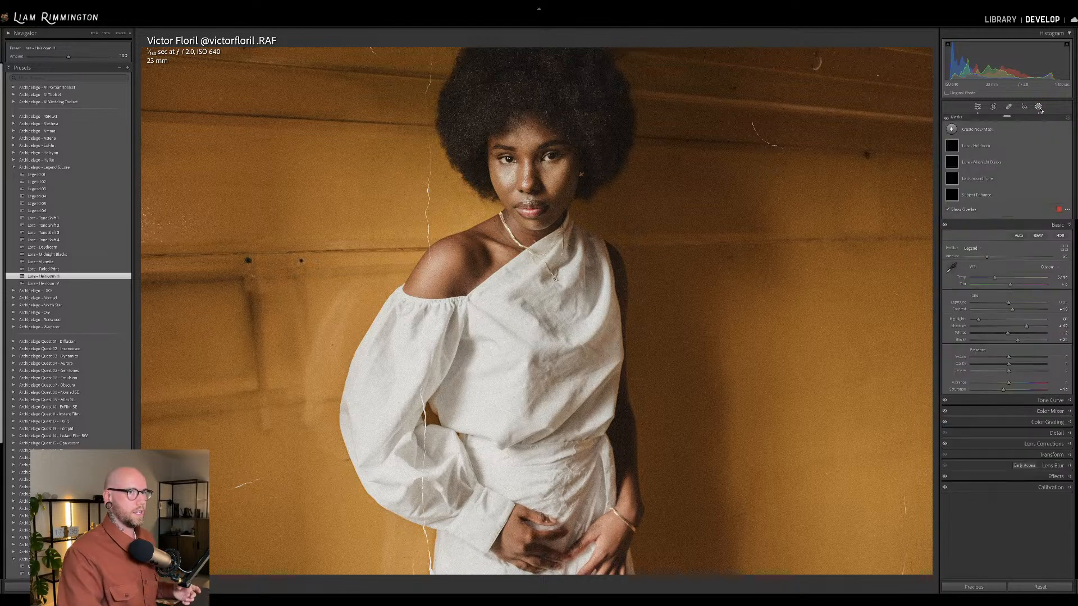
left_click(986, 148)
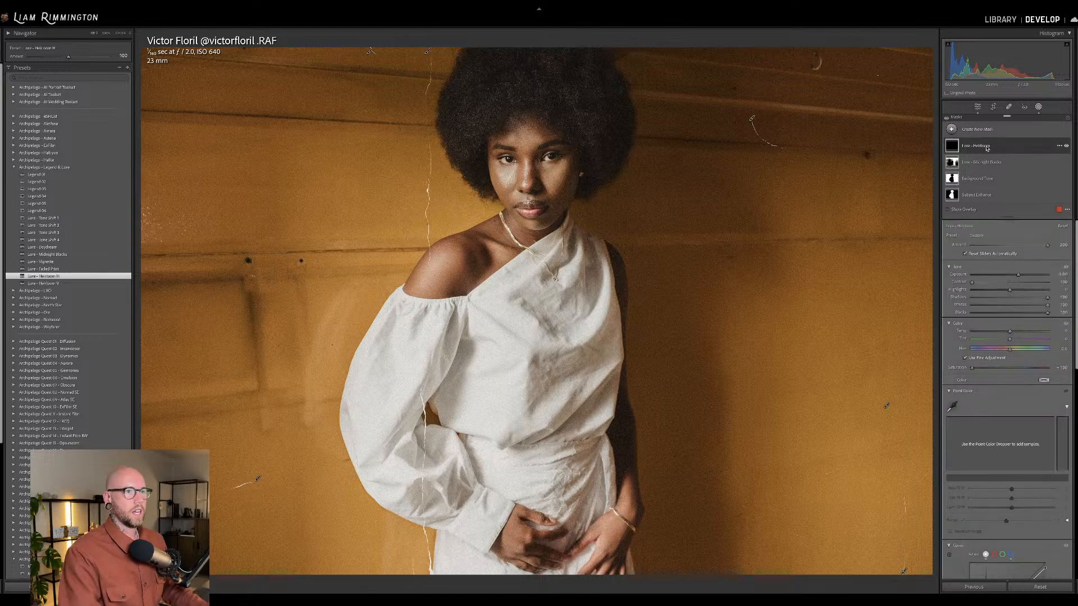
left_click(428, 51)
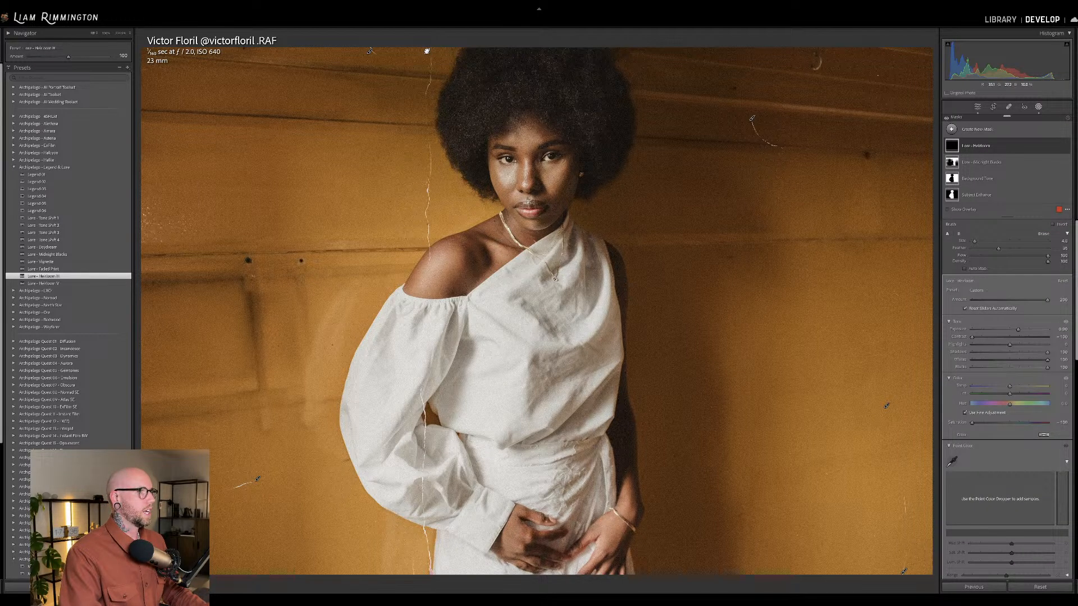
mouse_move(488, 51)
left_mouse_down()
mouse_move(640, 51)
mouse_move(832, 27)
mouse_move(872, 18)
mouse_move(867, 6)
left_mouse_up()
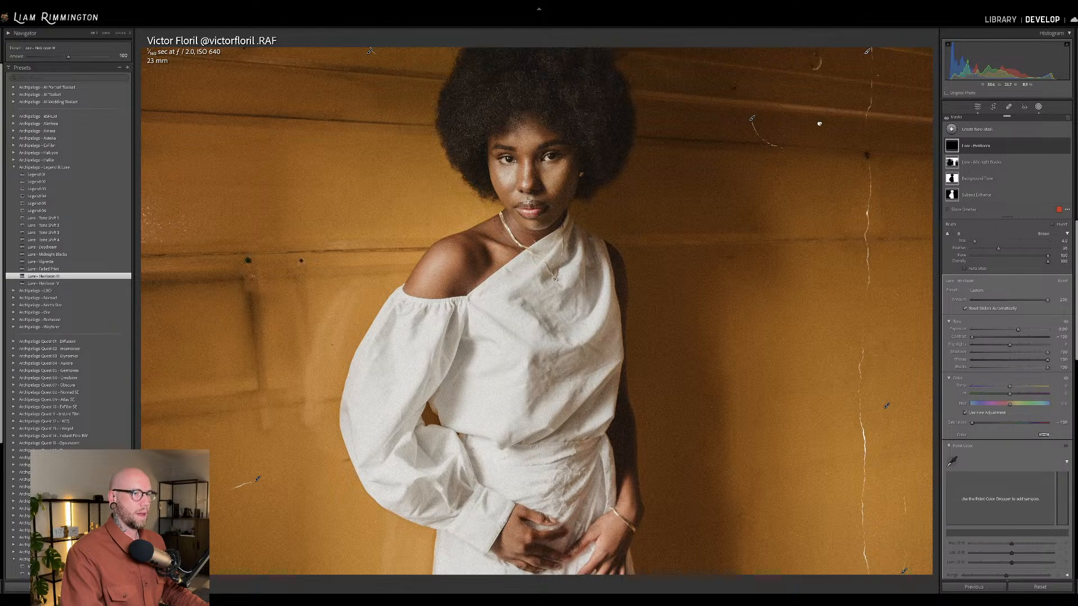
key("shift+w")
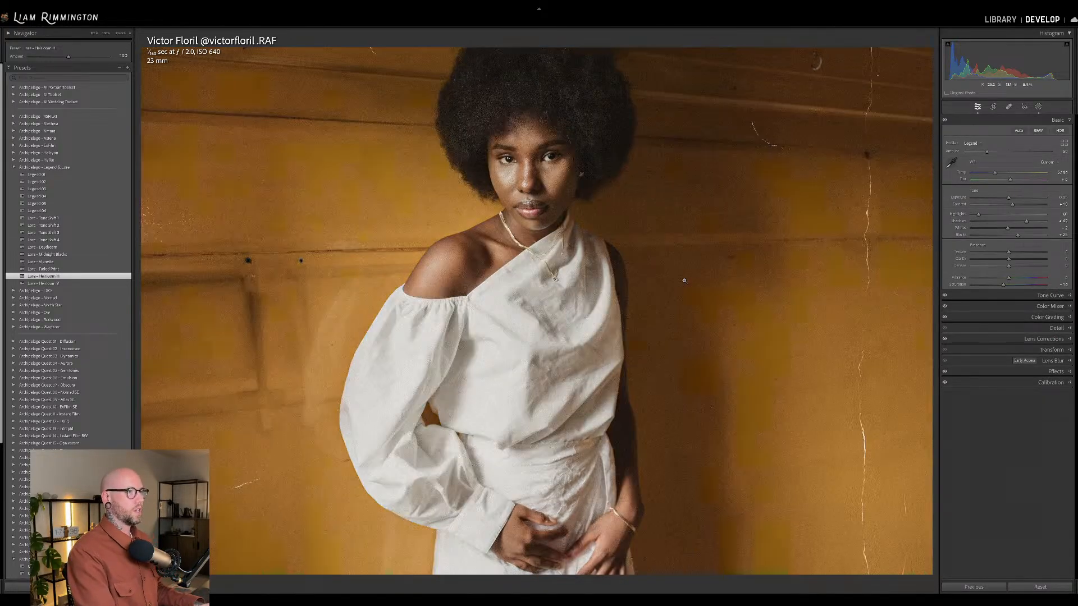
Compare the finished portrait side by side with its original and open the sunlit photo of the couple seated outdoors for developing.
key("y")
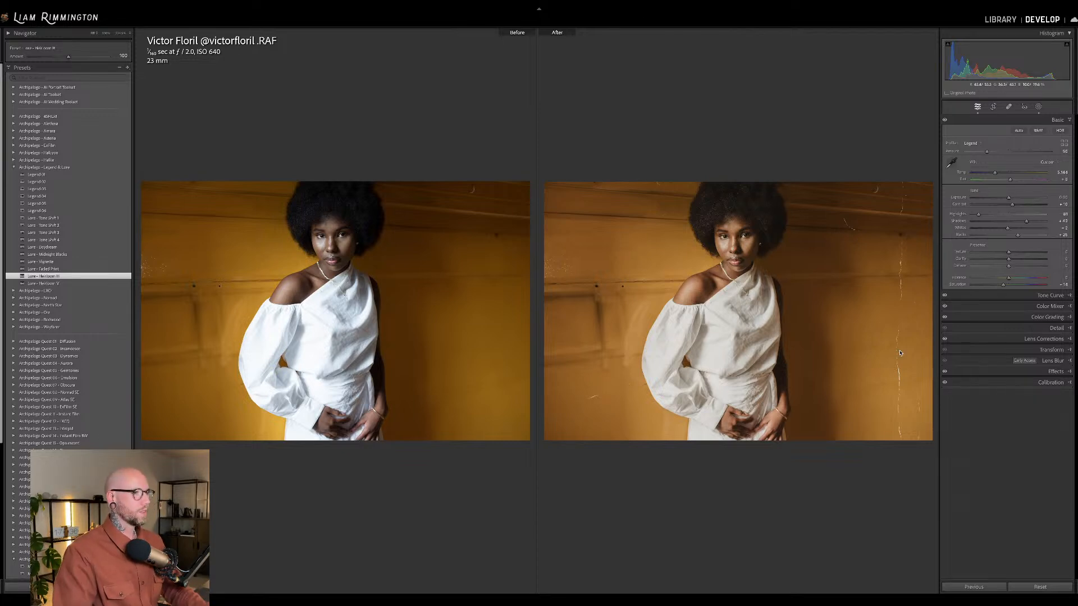
key("g")
left_click(658, 360)
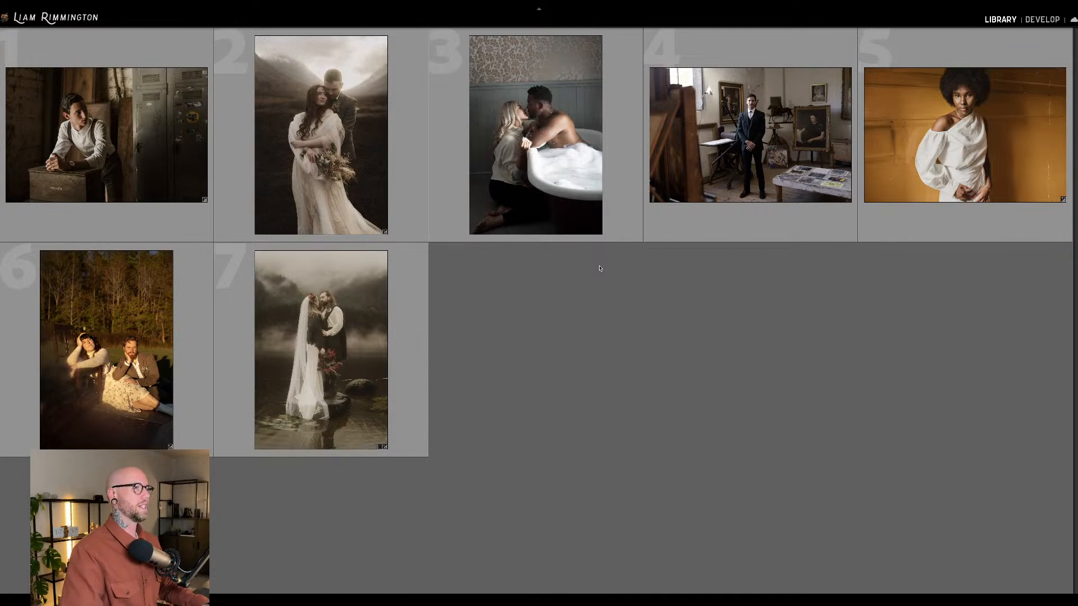
left_click(122, 375)
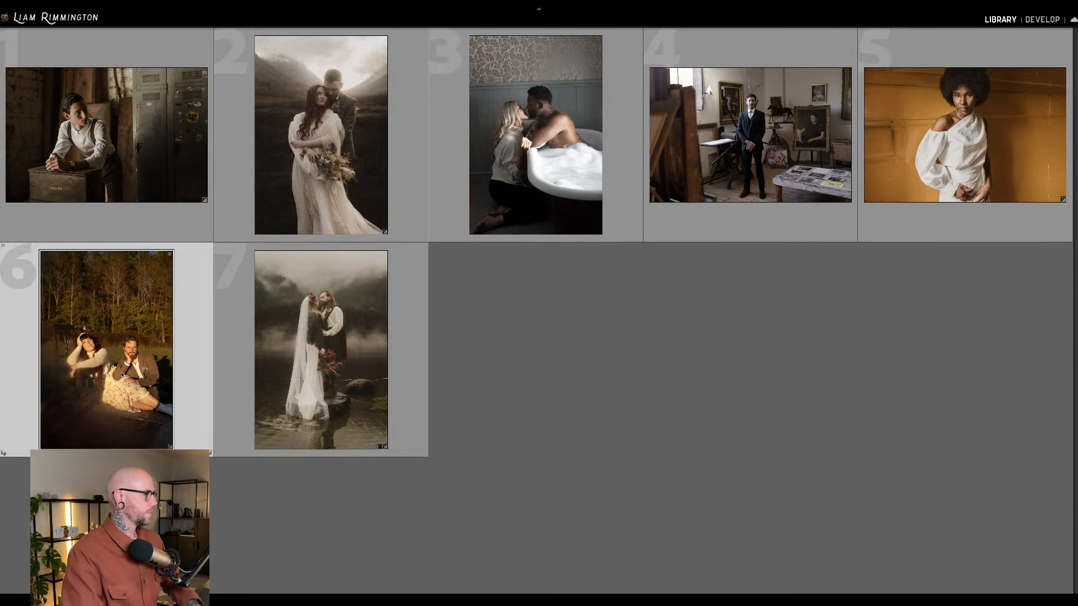
key("d")
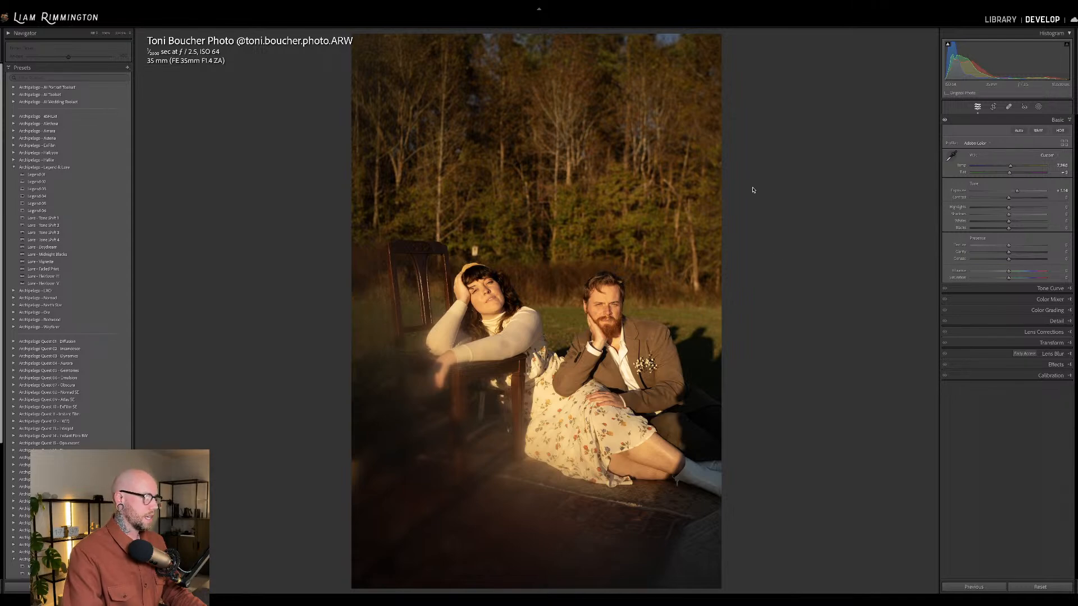
Straighten the seated couple photo by rotating its crop slightly.
key("r")
left_click_drag(830, 224, 822, 227)
key("r")
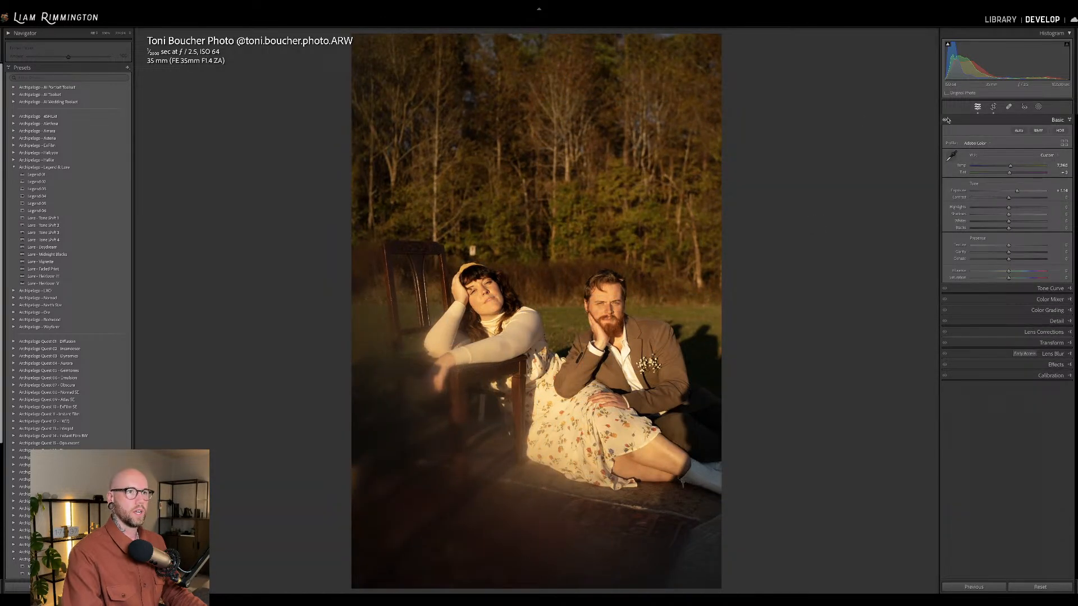
Brighten the seated couple photo by raising its exposure and apply the Legend 03 preset.
left_click_drag(1004, 57, 1017, 58)
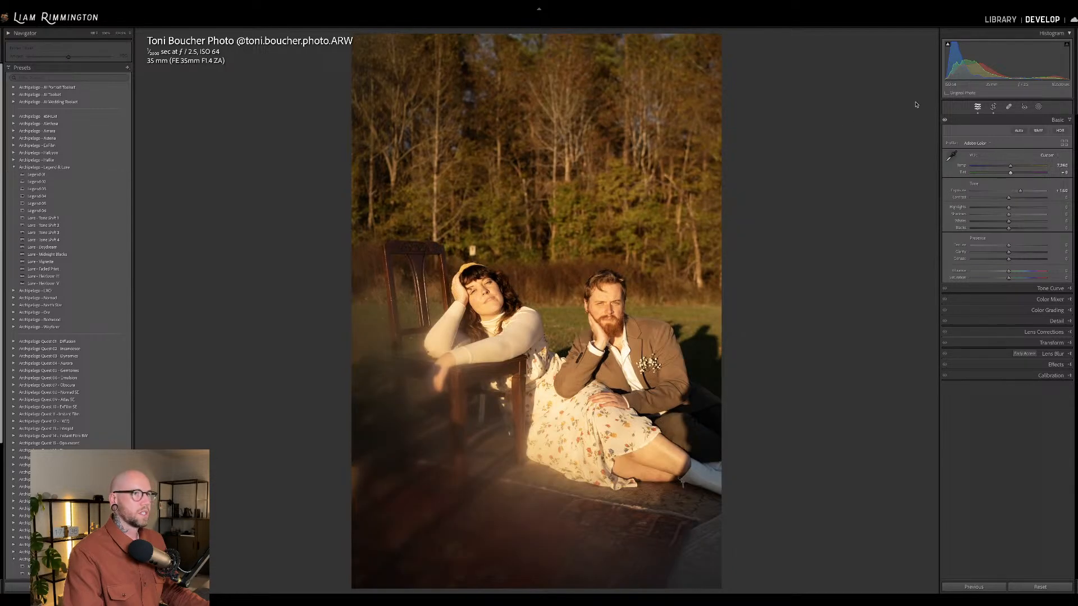
left_click_drag(1018, 191, 1018, 191)
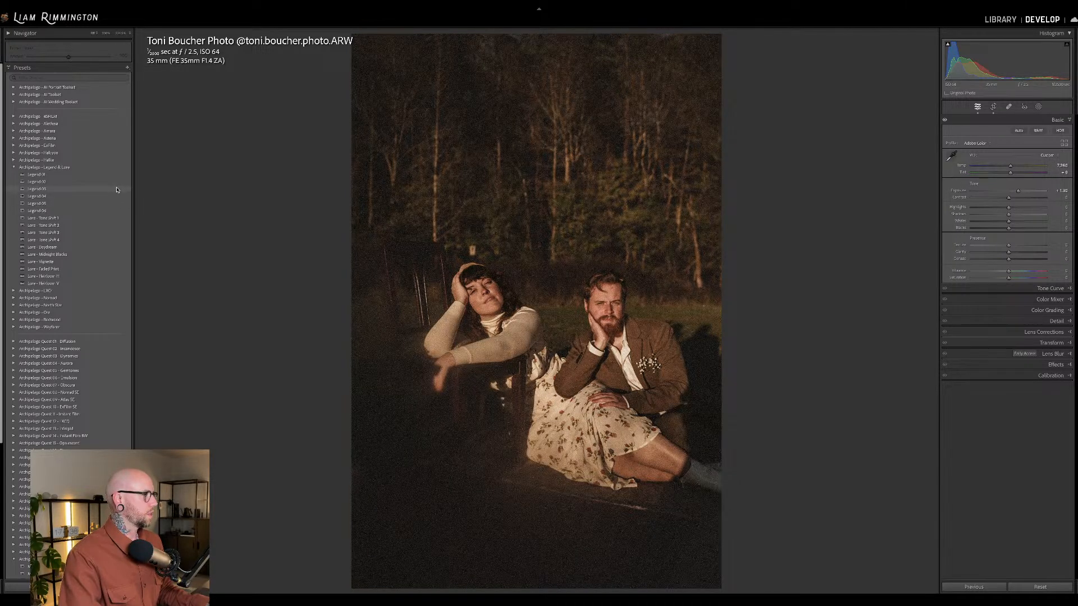
left_click(116, 190)
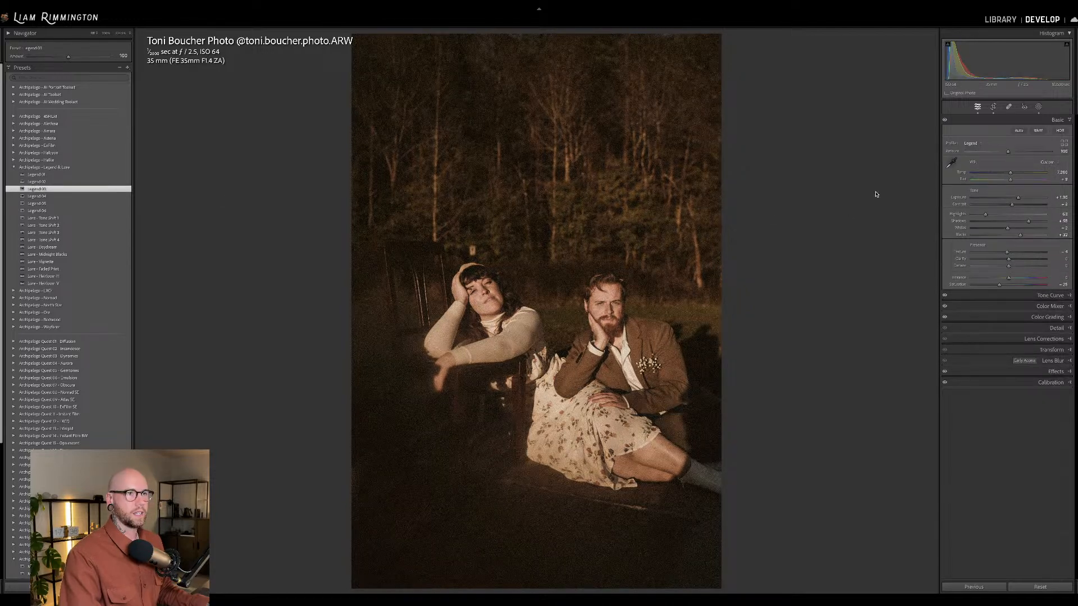
Reduce the Legend profile amount to 74 on the seated couple photo and apply the Lure Tone Shift 4 preset at amount 182.
left_click_drag(1011, 154, 1006, 157)
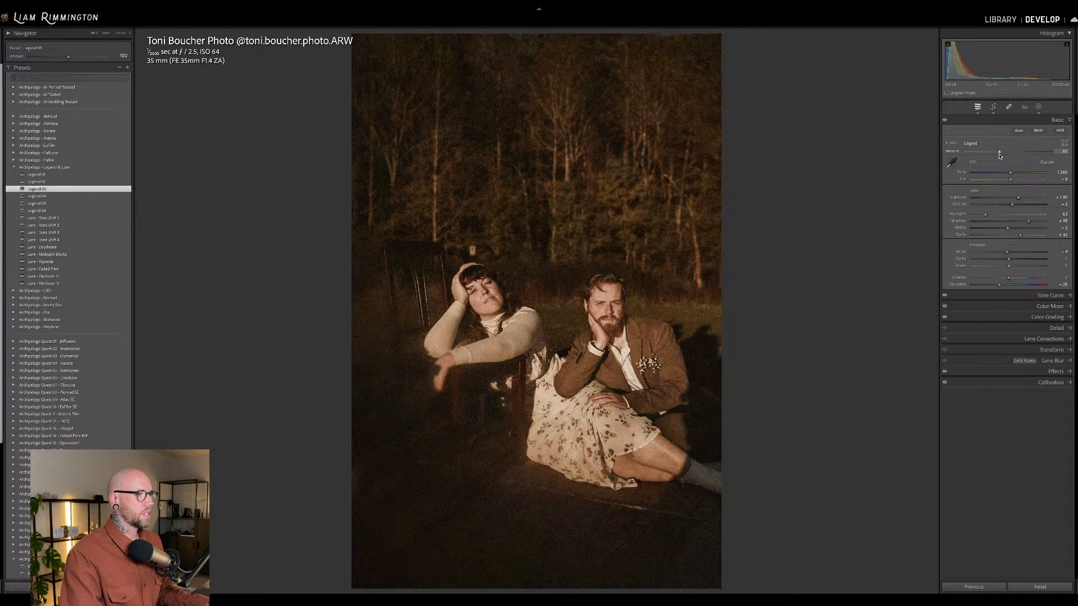
left_click_drag(1004, 157, 997, 156)
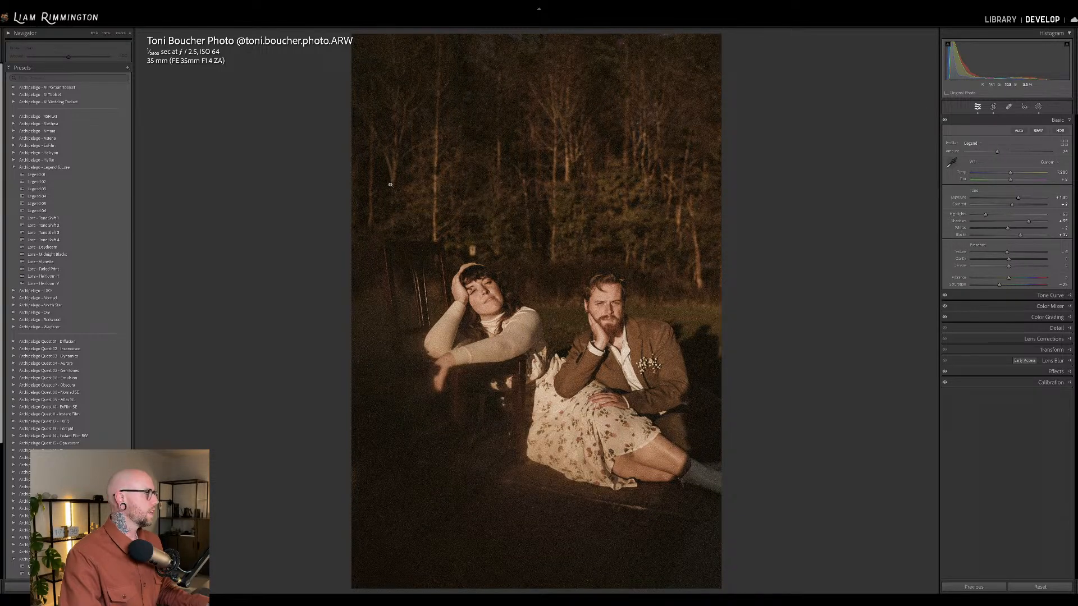
left_click(118, 222)
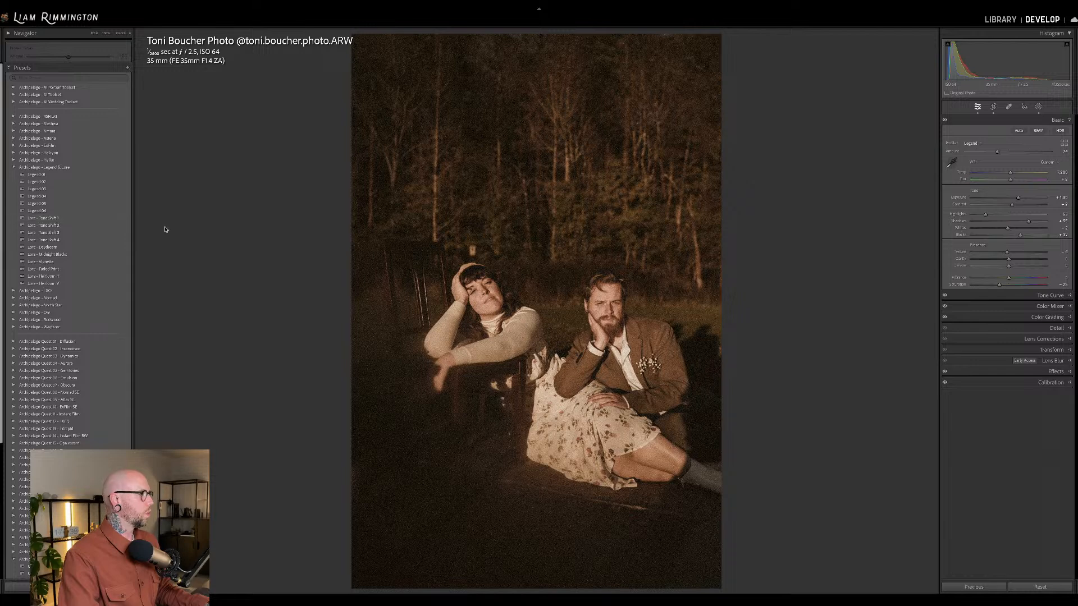
left_click(123, 243)
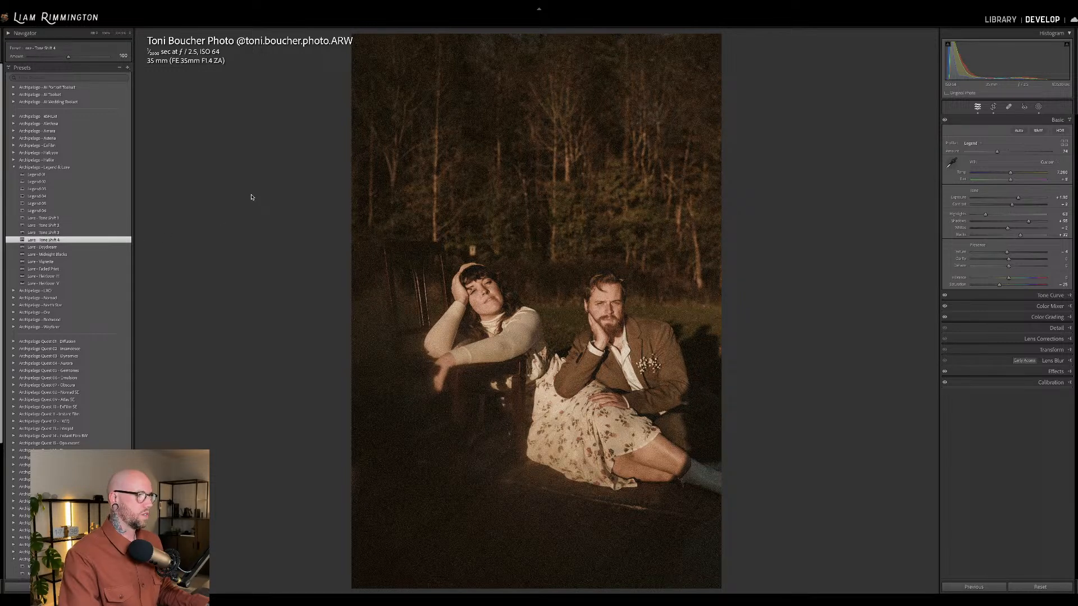
mouse_move(68, 56)
left_mouse_down()
mouse_move(110, 56)
mouse_move(85, 58)
left_mouse_up()
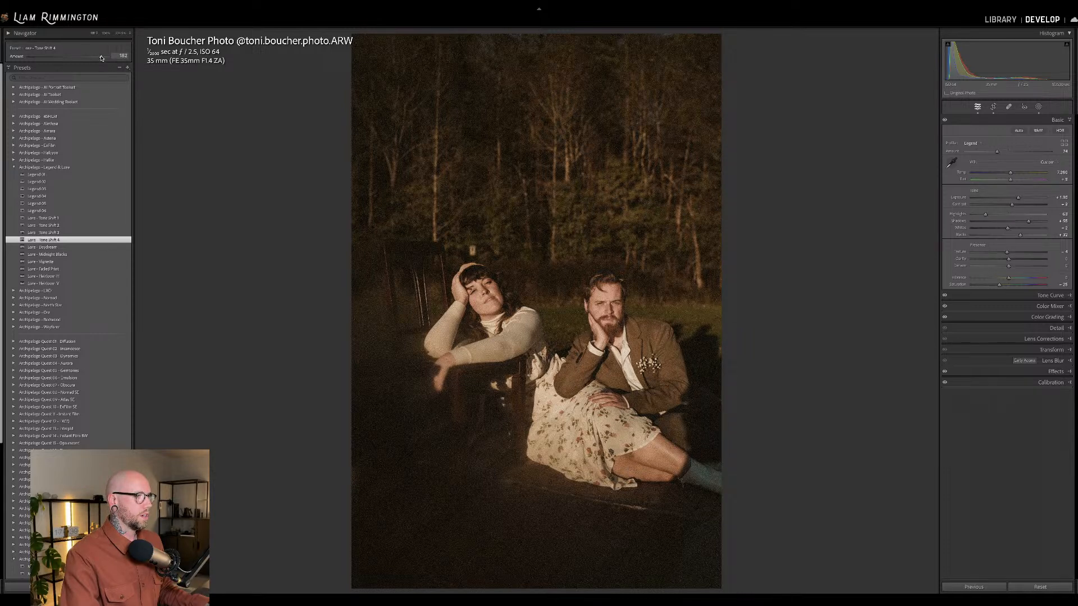
Warm the couple photo's white balance to a temperature of about 10,000 and compare it with the original.
left_click_drag(1012, 175, 1020, 173)
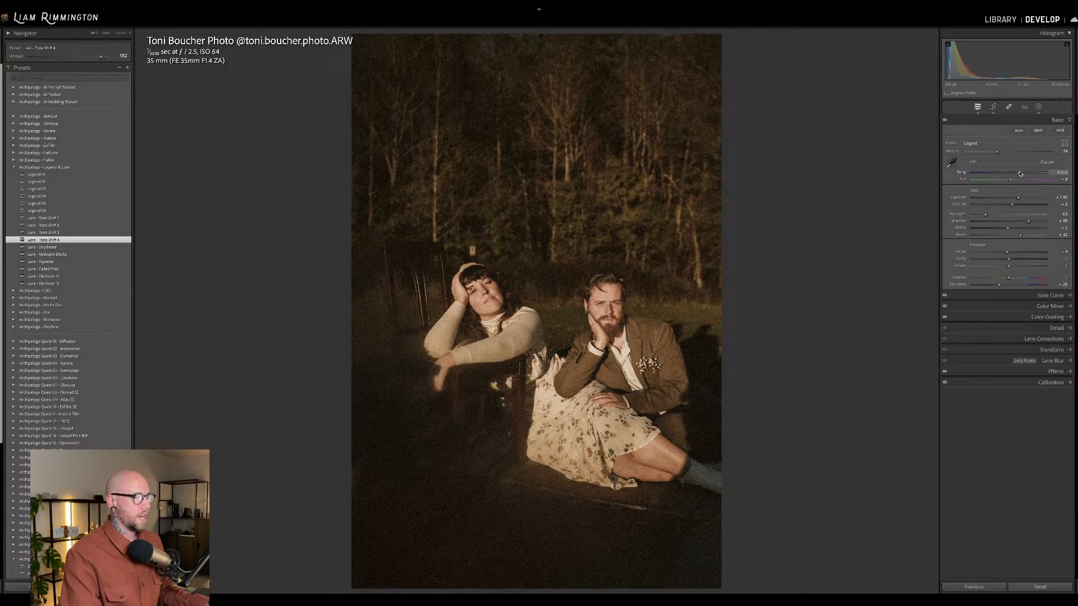
key("backslash")
key("backslash")
key("backslash")
key("backslash")
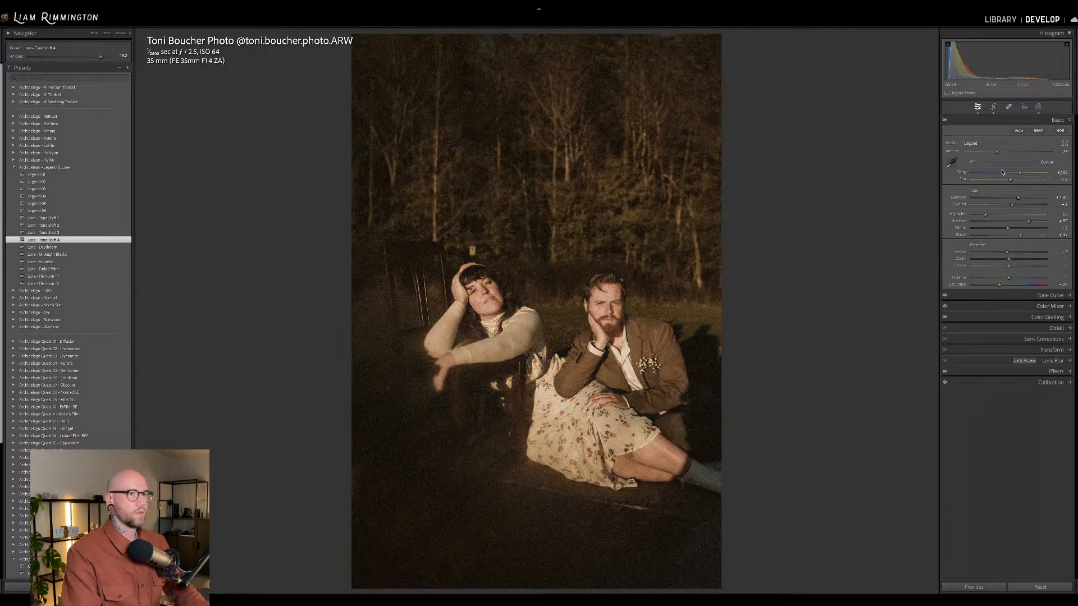
left_click_drag(1020, 173, 1024, 174)
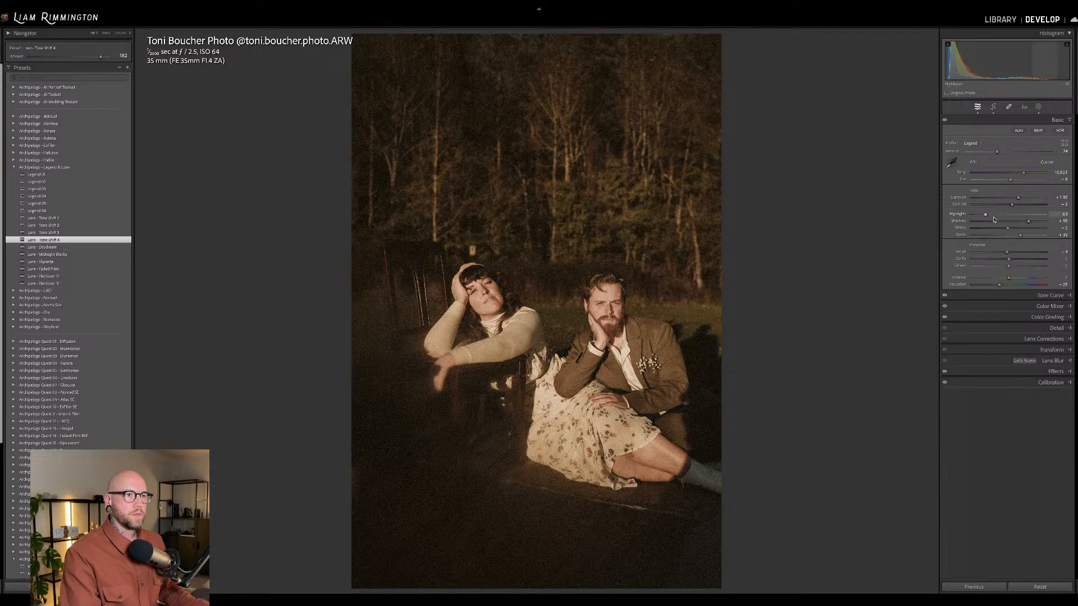
Raise the couple photo's shadows to +100, lower the highlights and brighten the exposure slightly, checking the faces up close and against the original.
left_click_drag(976, 53, 978, 54)
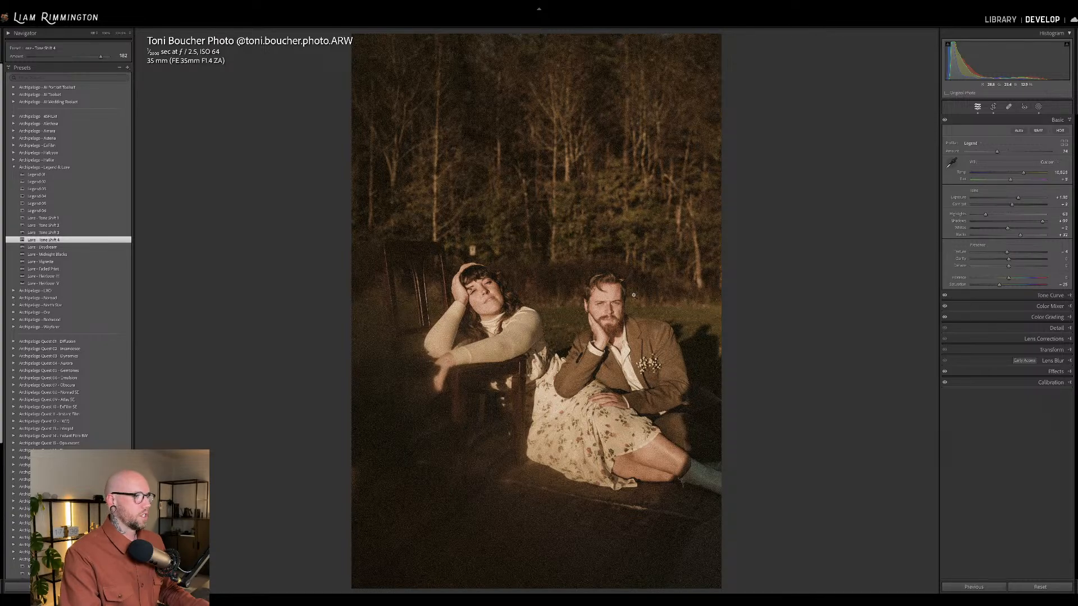
left_click(570, 306)
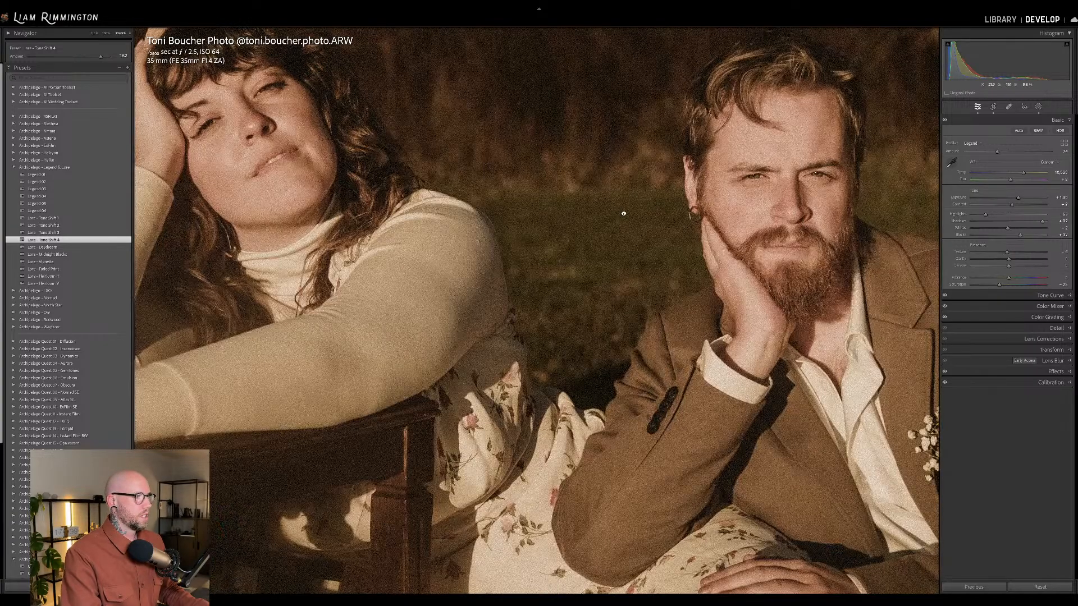
left_click_drag(549, 265, 541, 294)
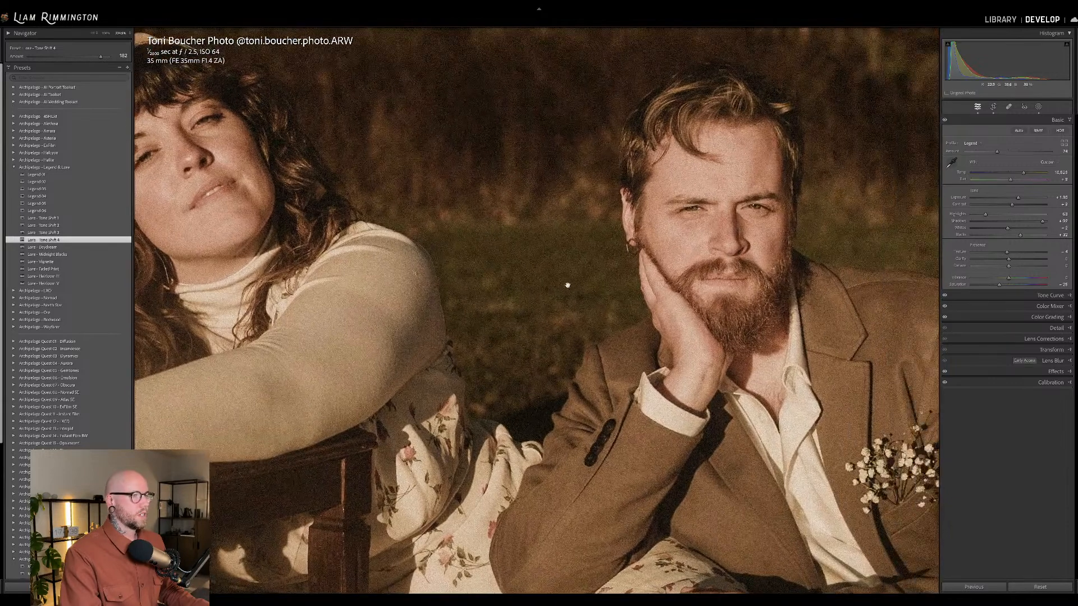
left_click(547, 293)
left_click_drag(970, 63, 1011, 56)
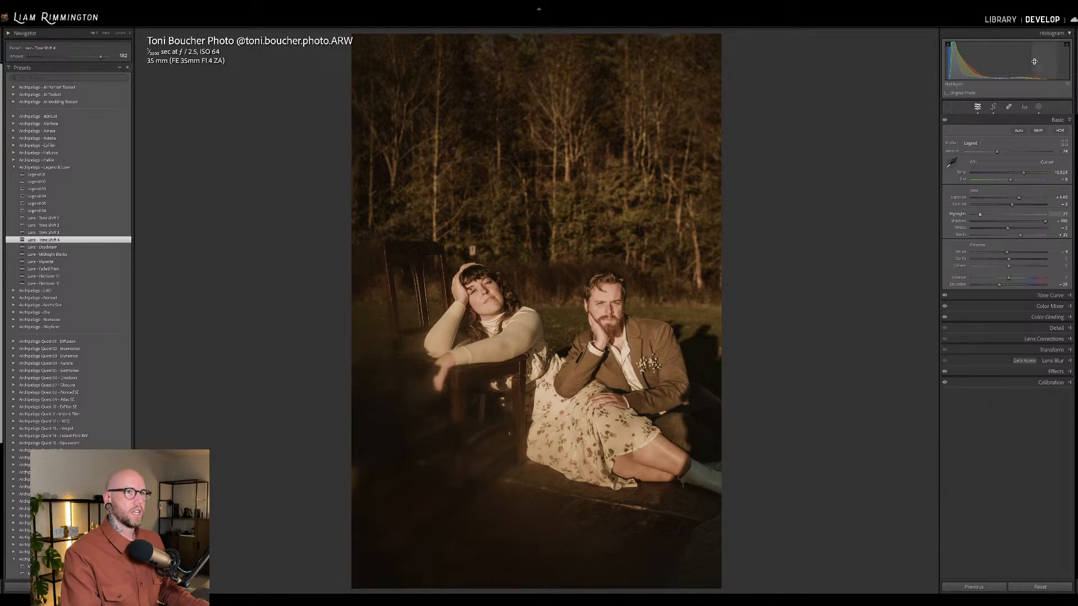
key("backslash")
key("backslash")
key("backslash")
key("backslash")
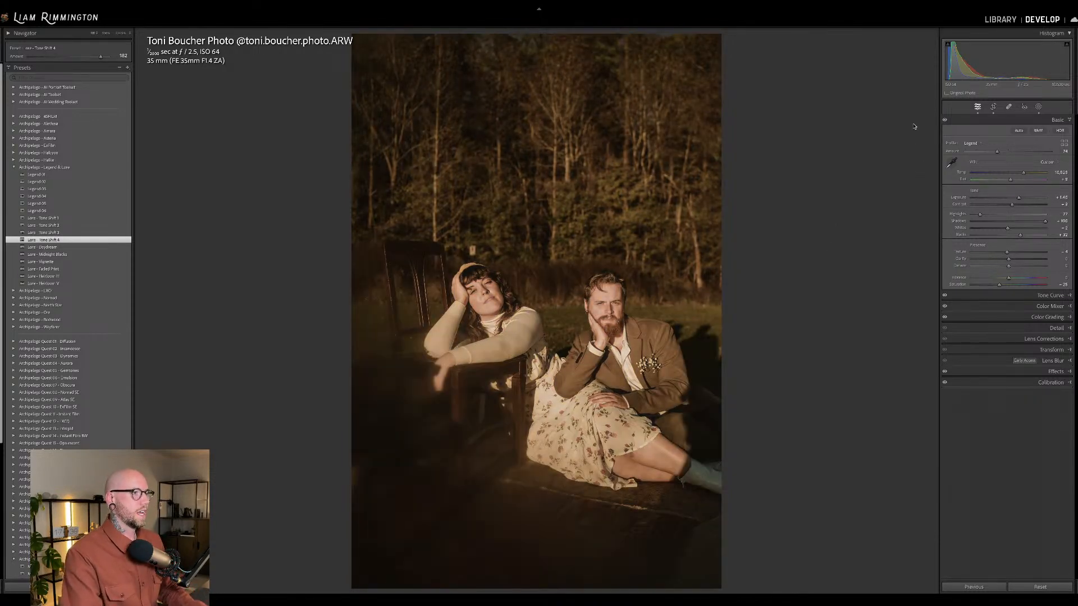
Reduce the Legend profile amount further, lower the exposure slightly and compare the couple photo side by side with its original.
left_click_drag(983, 153, 987, 155)
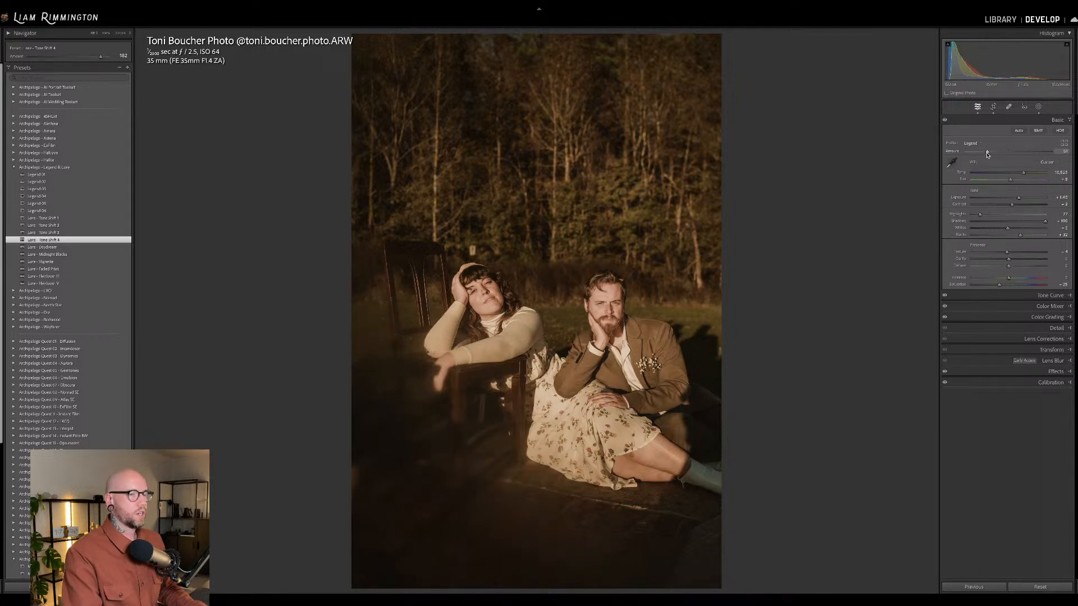
left_click_drag(1003, 59, 1000, 59)
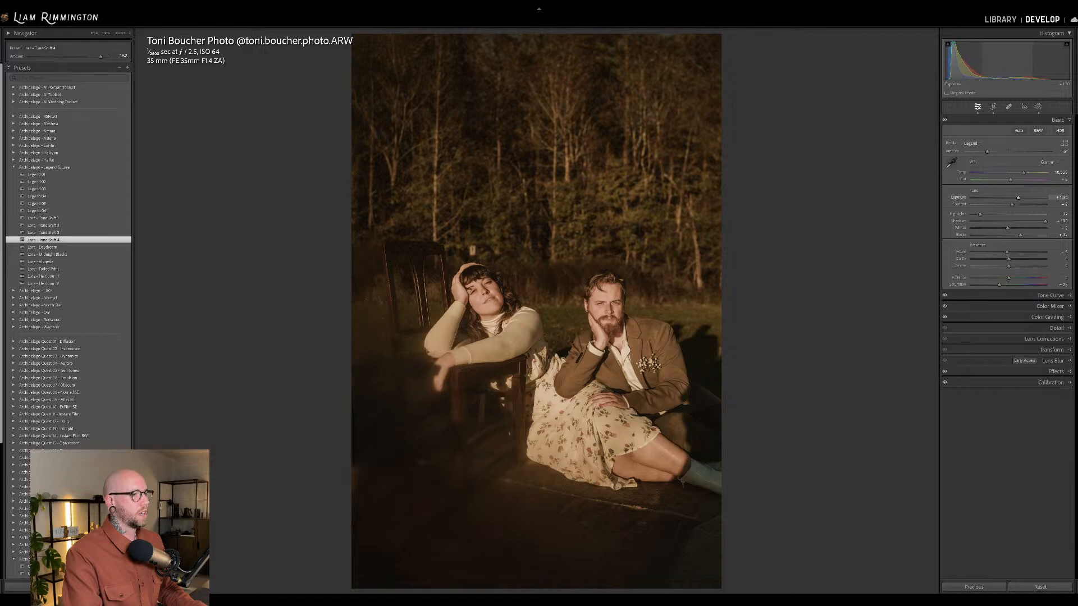
key("backslash")
key("backslash")
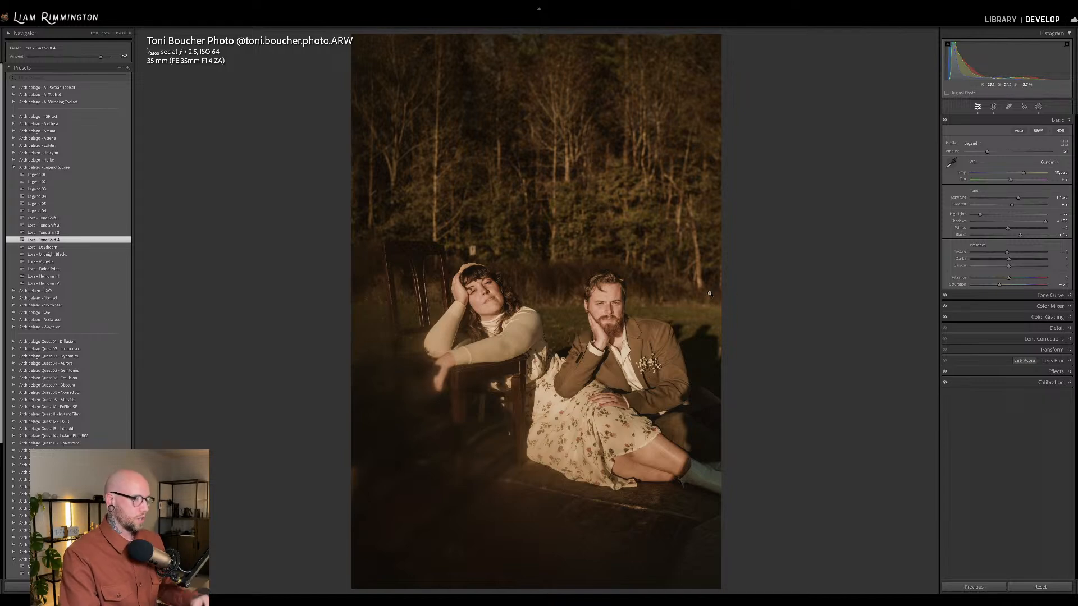
key("y")
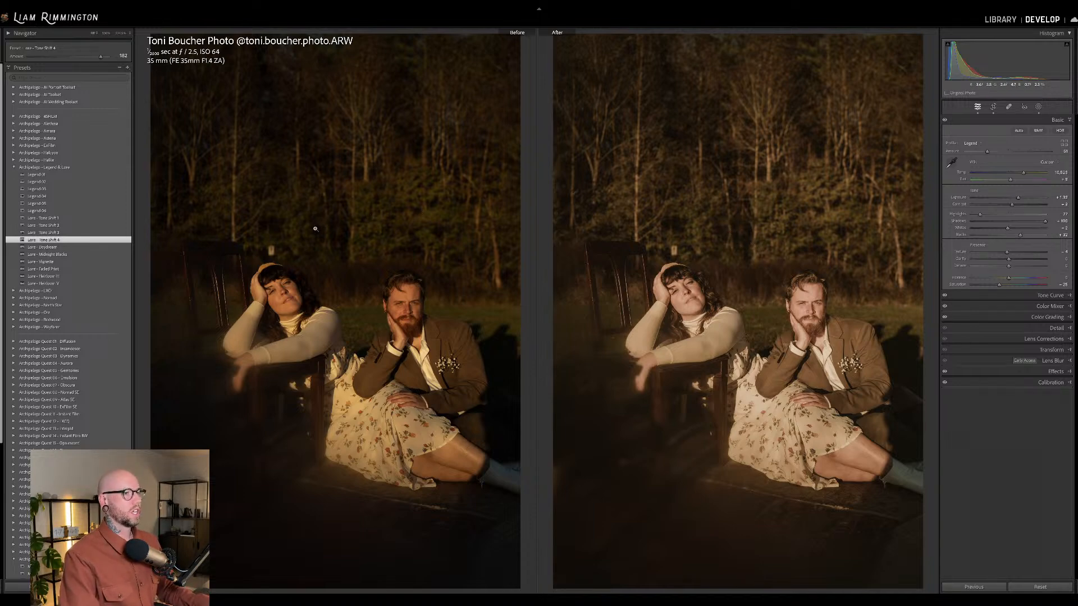
Apply the Lure Tone Shift 3 preset at amount 183, with a warmer temperature of about 20,000 and slightly lower exposure.
left_click(118, 232)
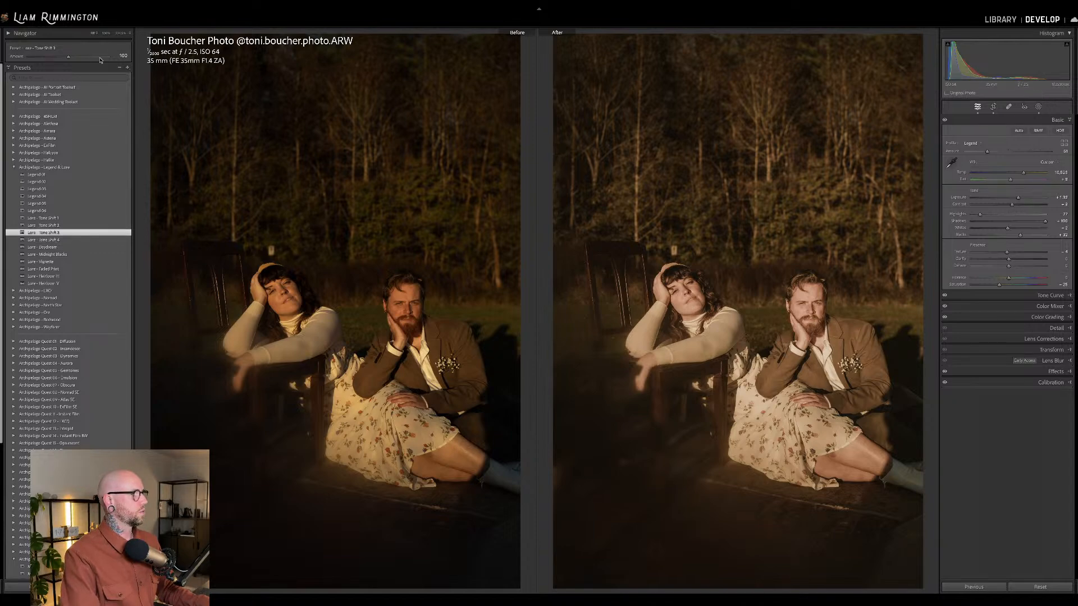
left_click_drag(103, 56, 100, 58)
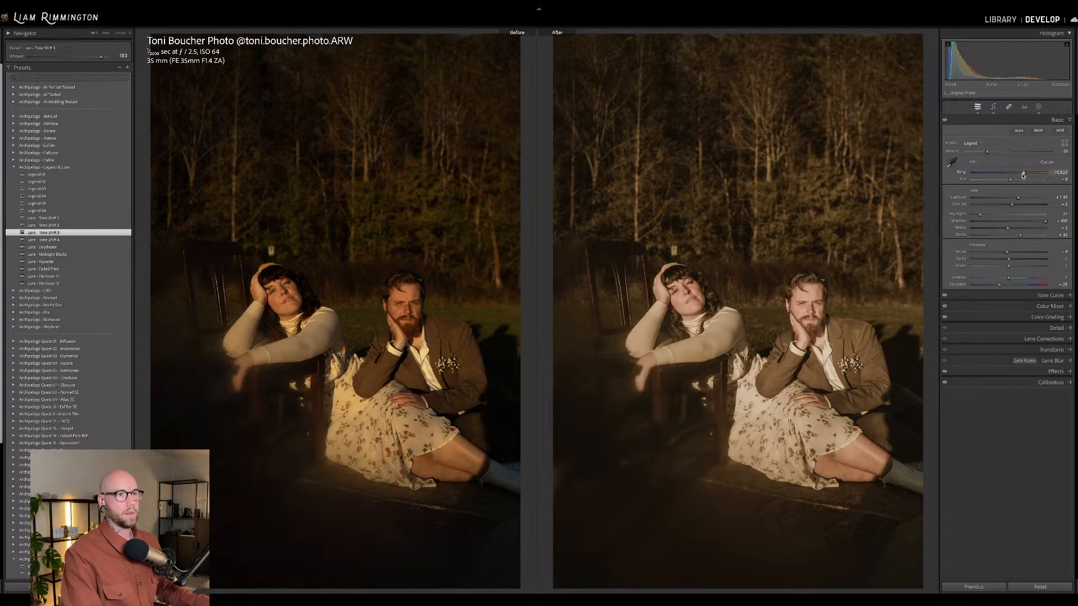
left_click_drag(1024, 172, 1017, 198)
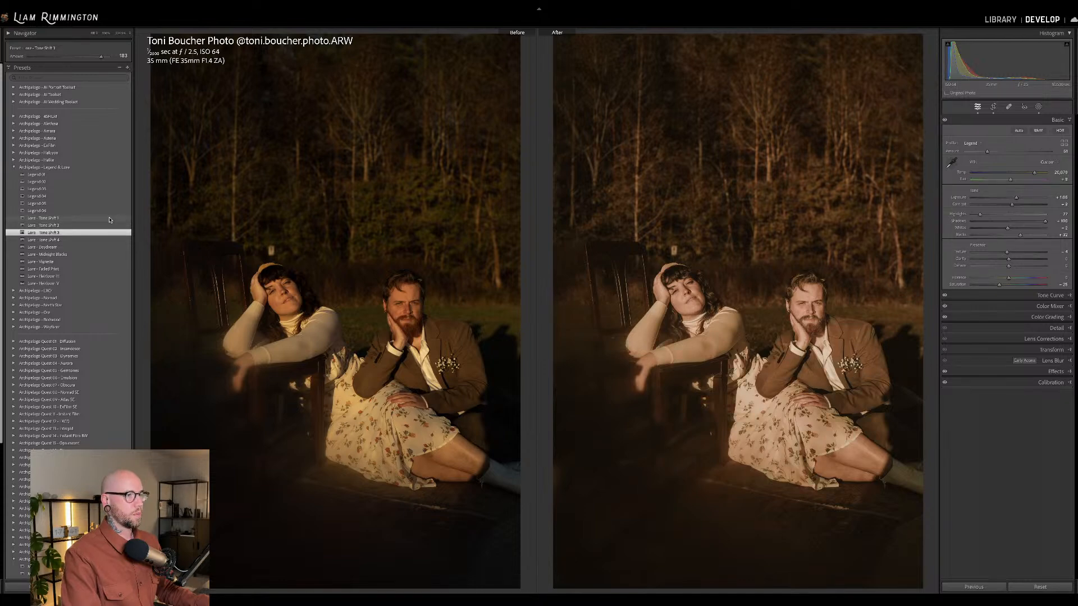
Compare the finished couple photo with its original and open the photo of the suited man in the art studio for developing.
key("y")
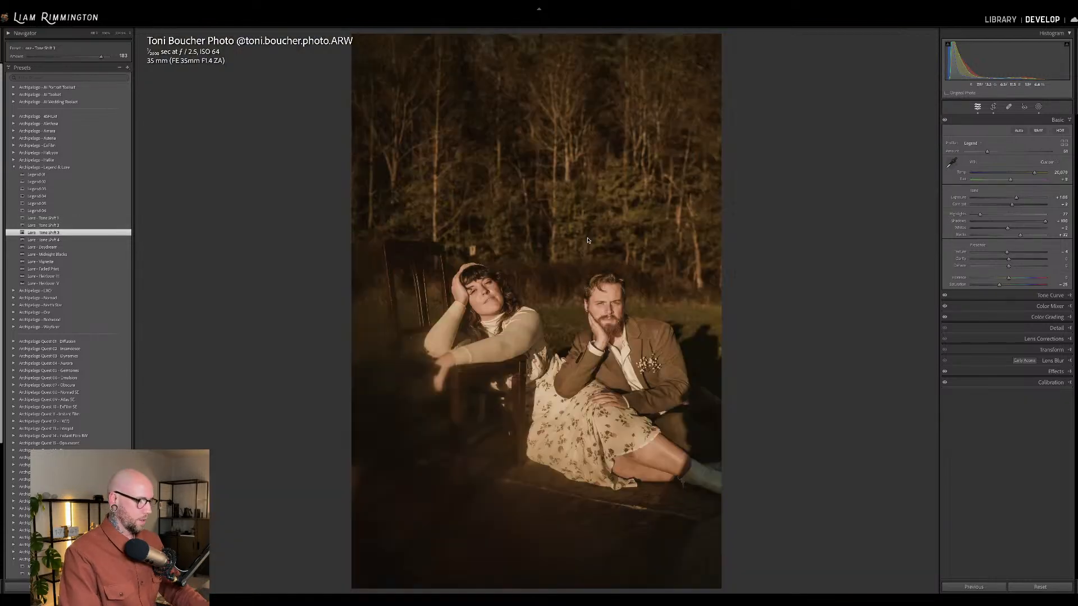
key("backslash")
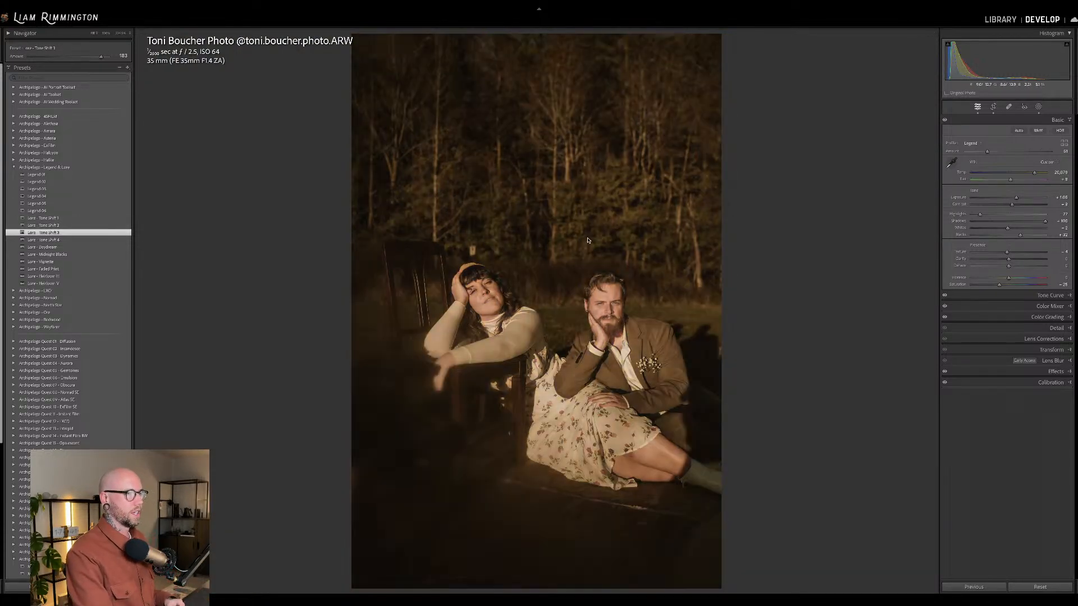
key("backslash")
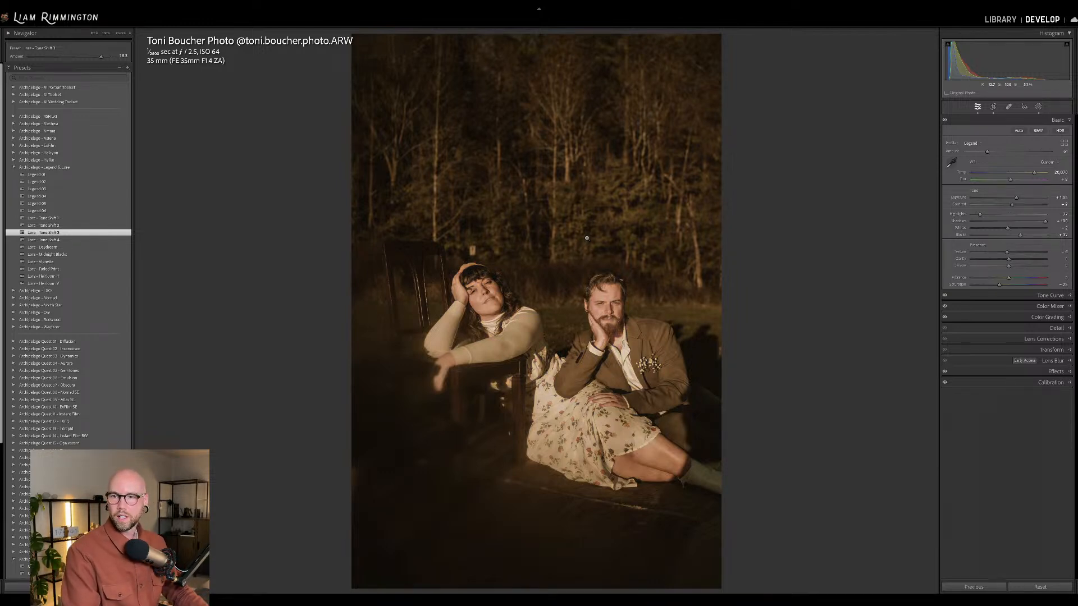
key("g")
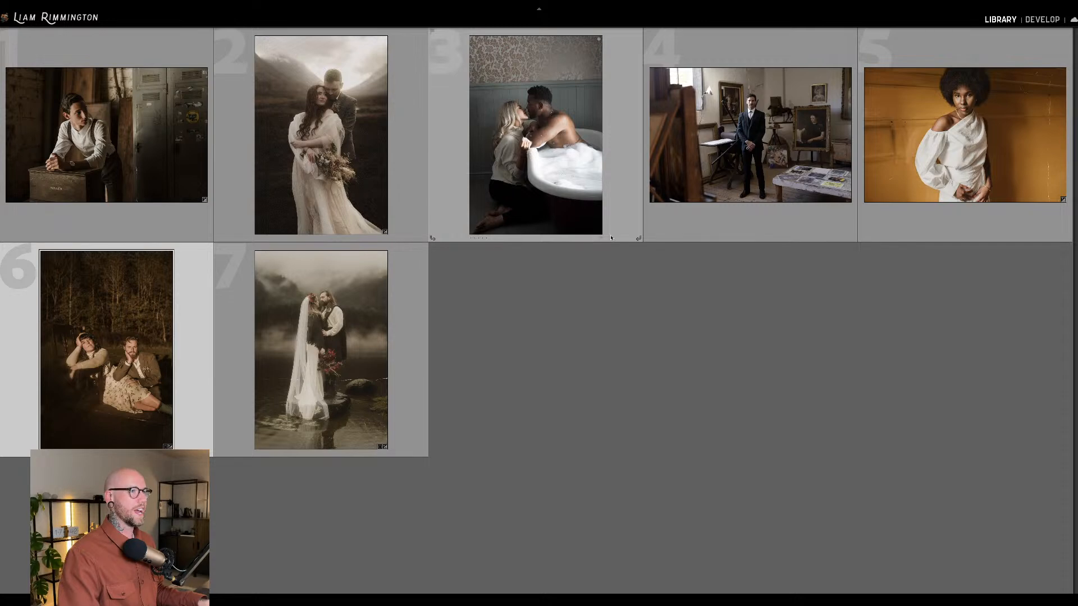
left_click(731, 129)
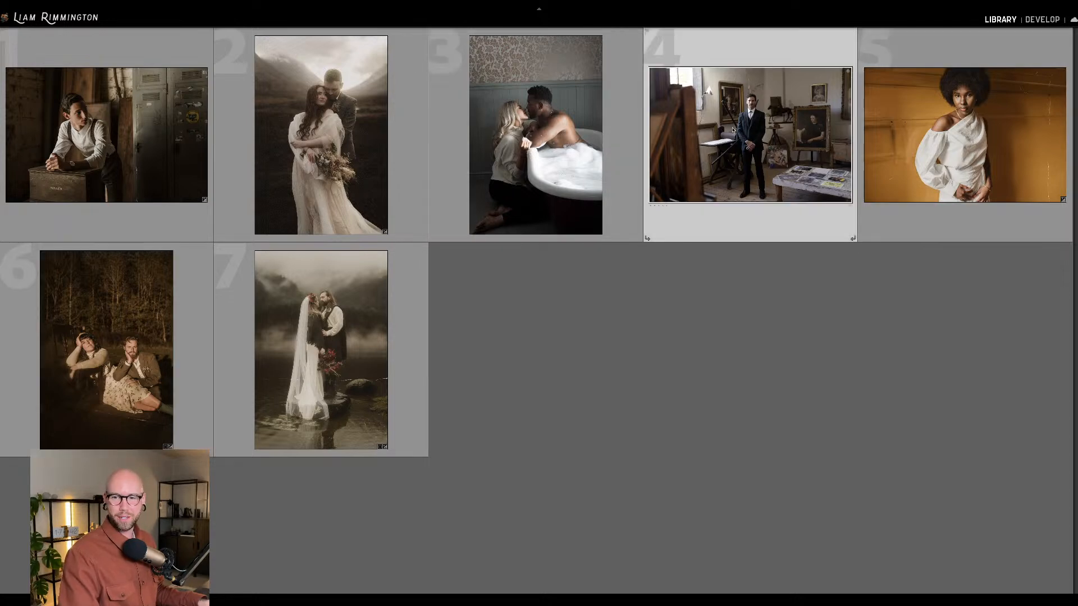
key("d")
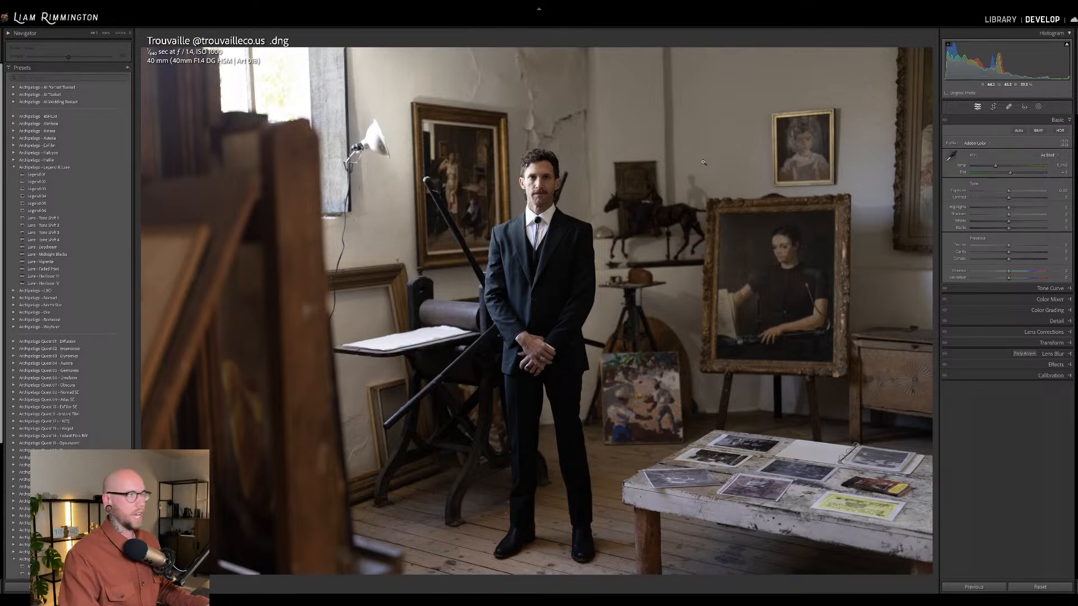
Straighten the art studio portrait by rotating its crop until the man and the framed paintings look level.
key("r")
left_click_drag(941, 184, 932, 184)
key("r")
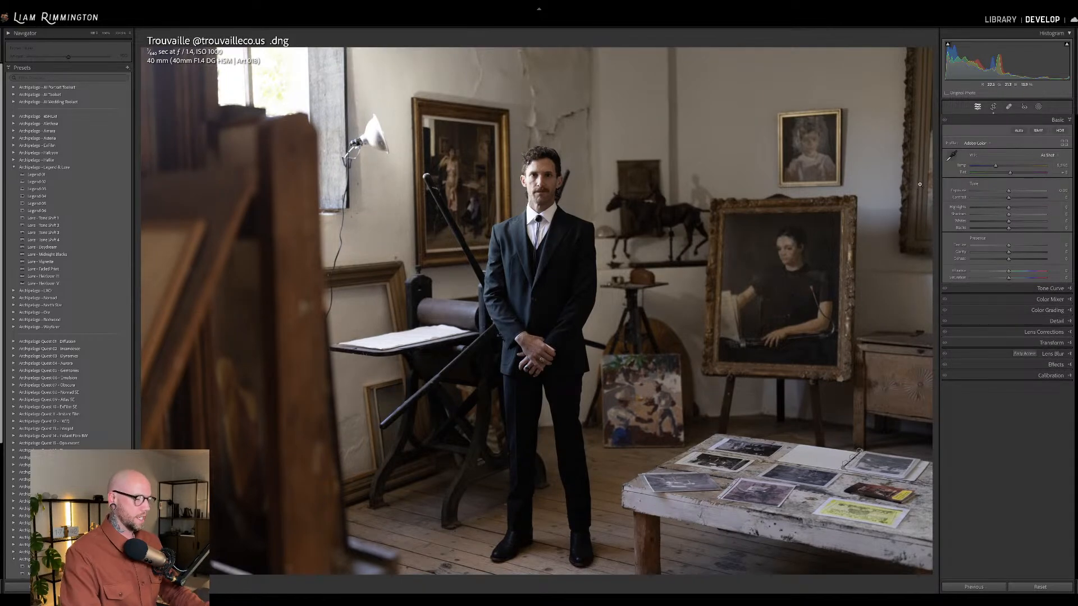
key("r")
left_click_drag(935, 161, 935, 164)
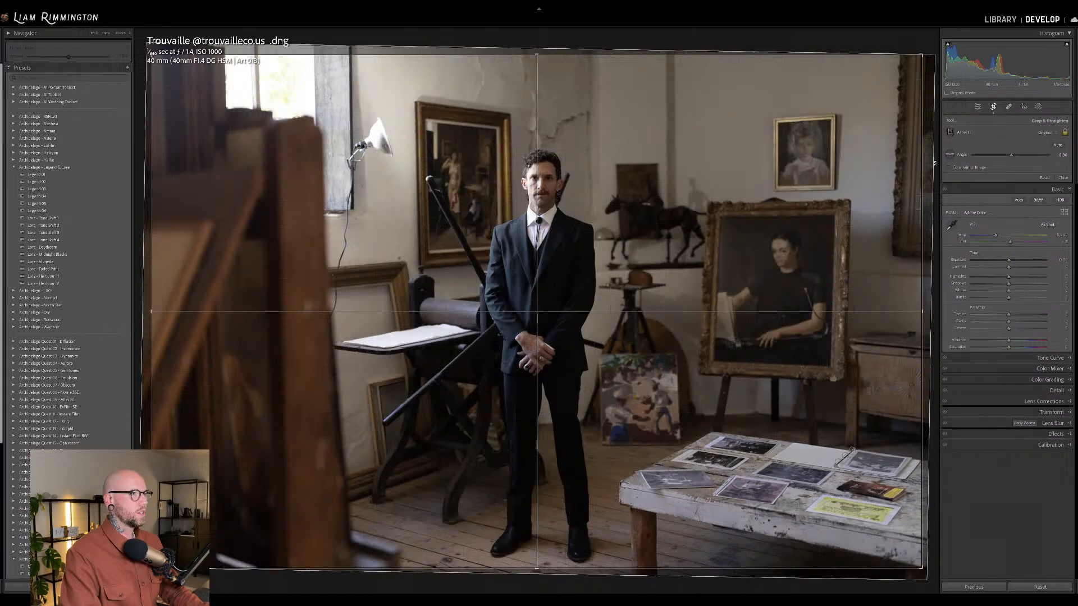
key("r")
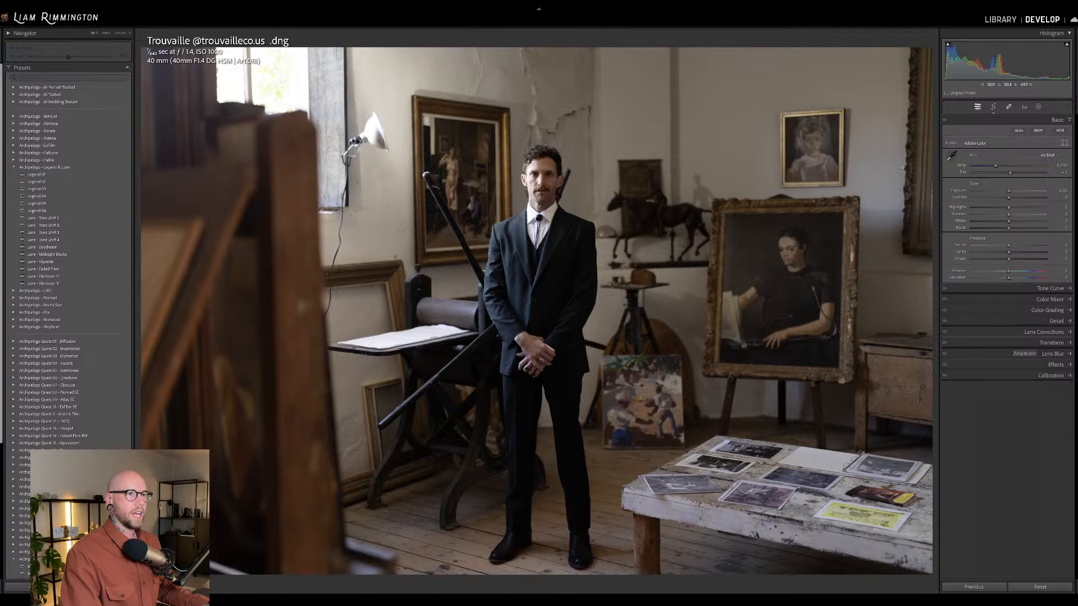
Warm the art studio portrait's white balance, apply the Legend 02 preset and check the man up close.
left_click_drag(996, 166, 1003, 168)
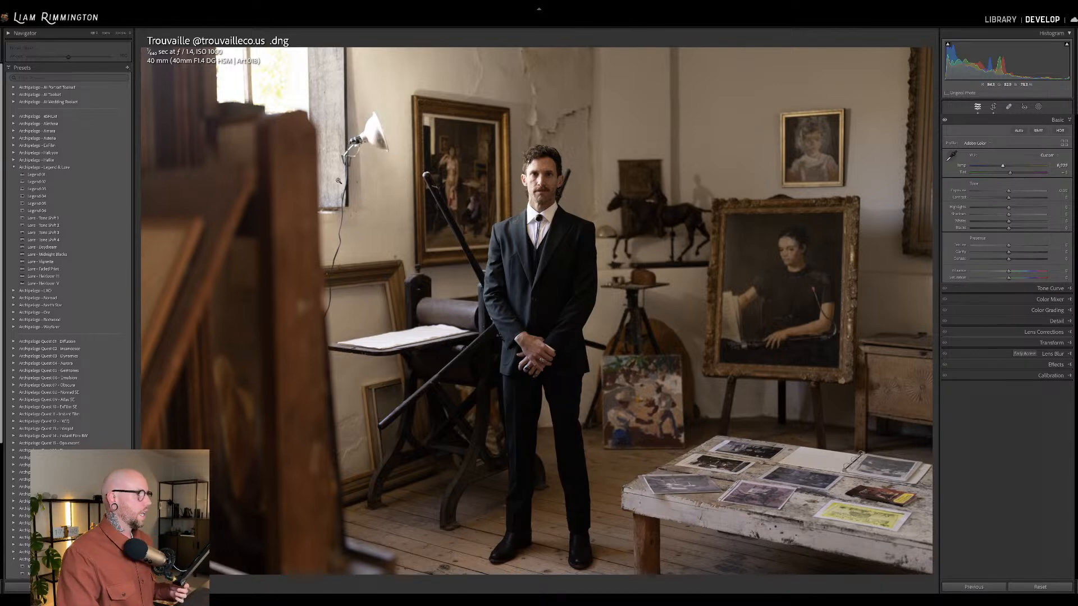
mouse_move(119, 176)
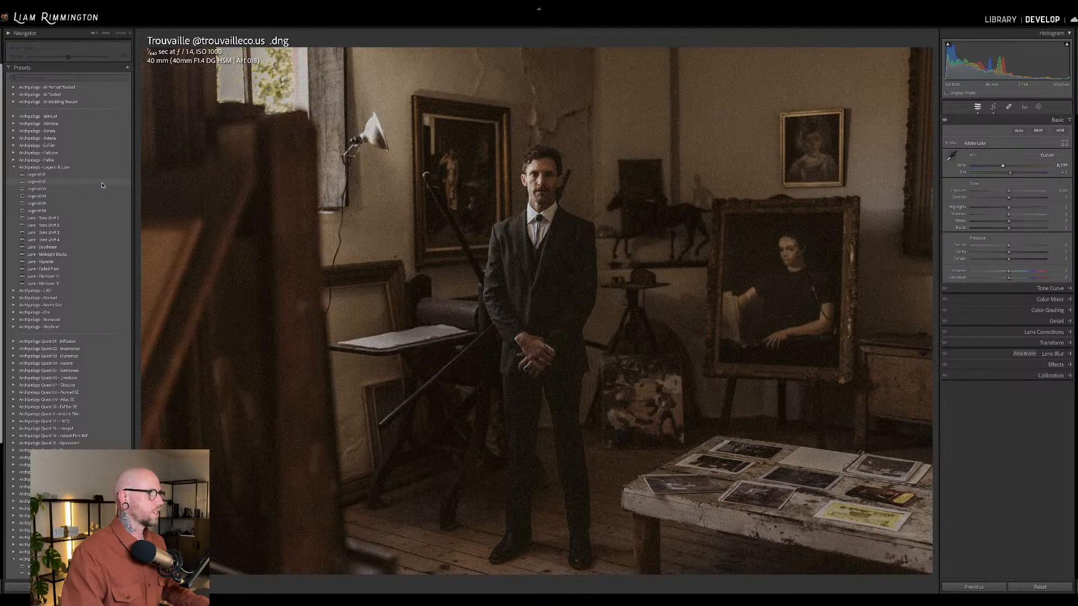
left_click(103, 183)
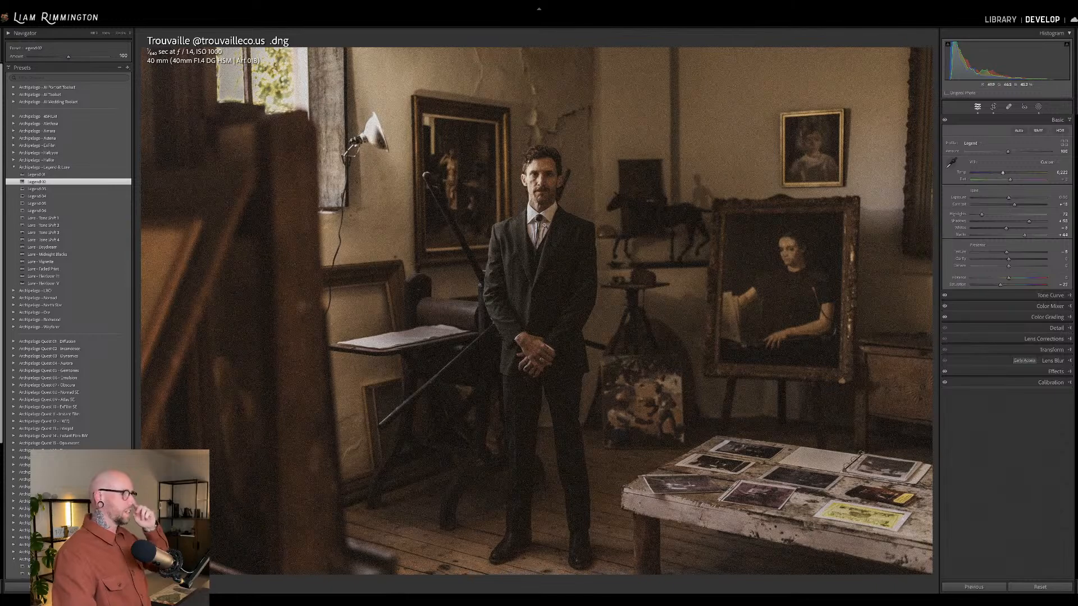
left_click(564, 213)
left_click(635, 235)
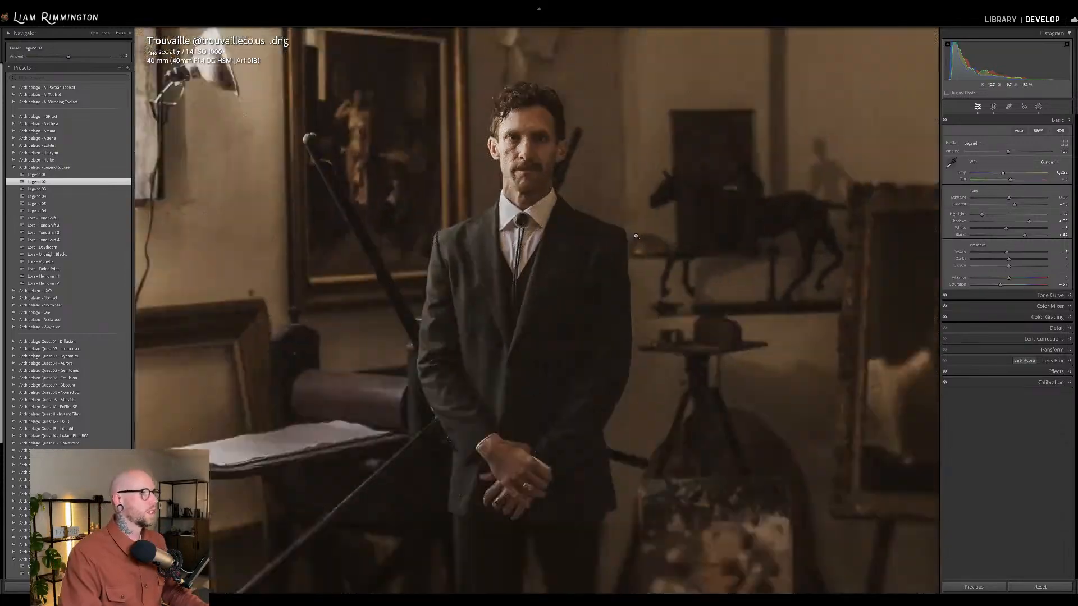
Raise the Legend profile amount to 200, lift the exposure slightly and apply the Lure Tone Shift 2 preset.
left_click_drag(1008, 153, 1075, 156)
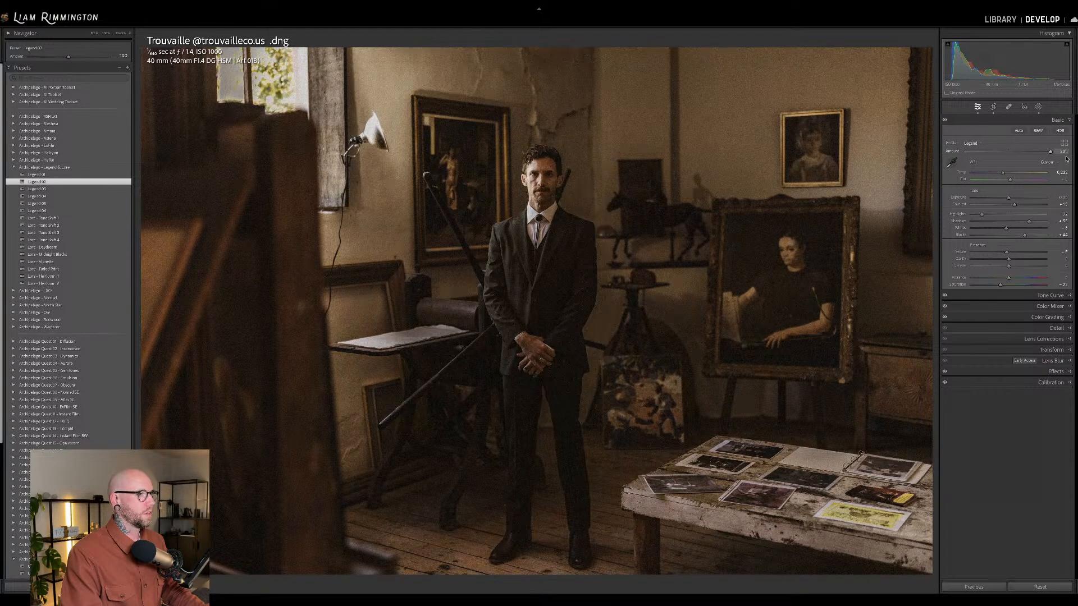
left_click_drag(1009, 57, 1010, 57)
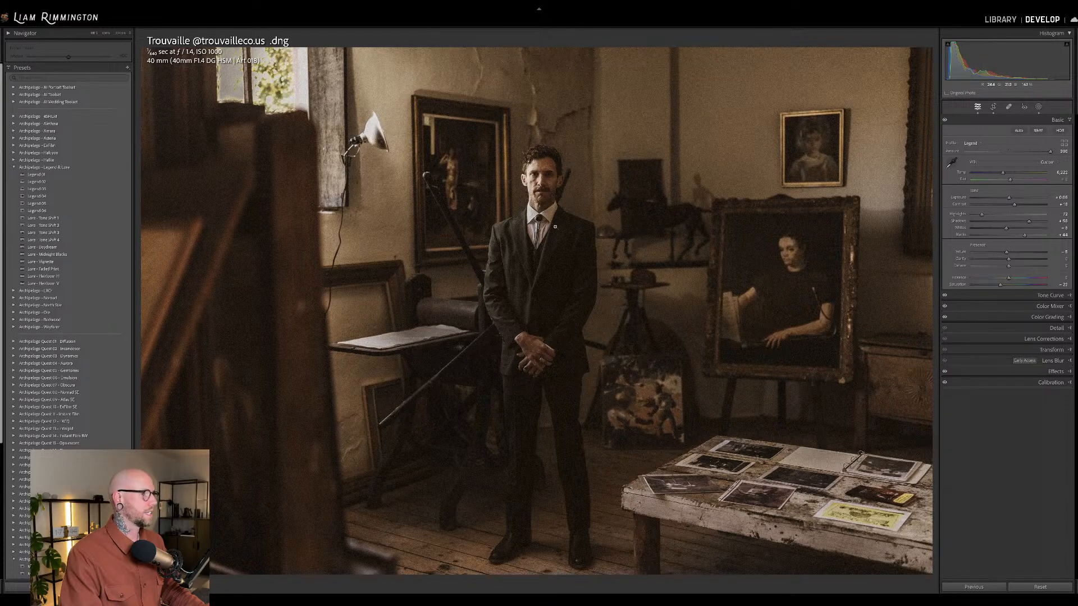
left_click(109, 223)
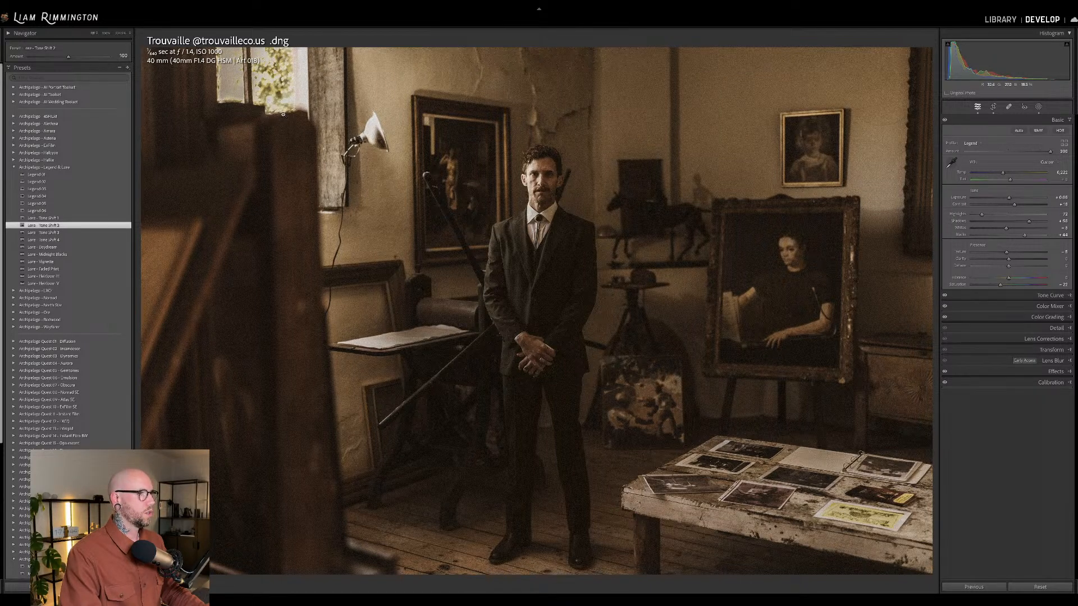
Reduce the Lure Tone Shift 2 amount to 82 and add the Lure Faded Print and first Lure Heirloom presets to the art studio portrait.
mouse_move(68, 57)
left_mouse_down()
mouse_move(109, 56)
mouse_move(40, 56)
mouse_move(55, 58)
left_mouse_up()
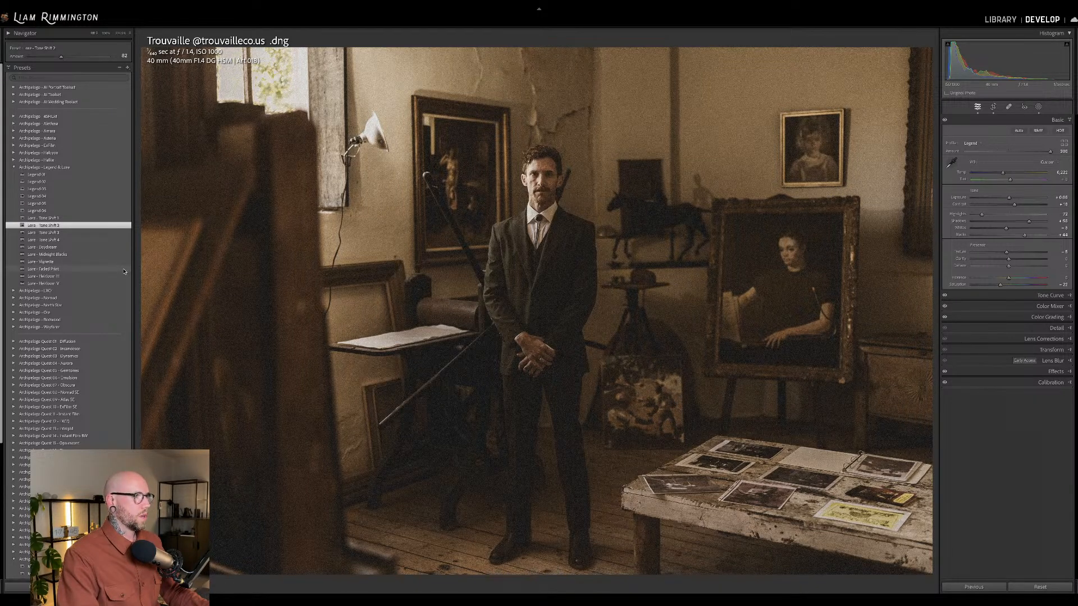
left_click(124, 271)
mouse_move(68, 57)
left_mouse_down()
mouse_move(36, 58)
mouse_move(101, 63)
mouse_move(52, 62)
mouse_move(72, 63)
left_mouse_up()
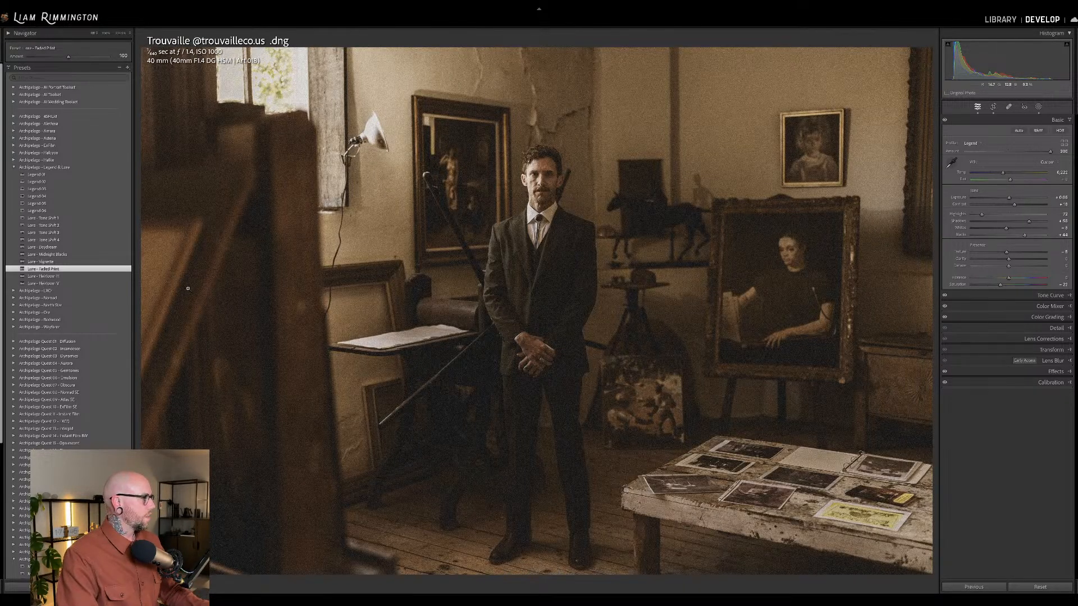
left_click(128, 277)
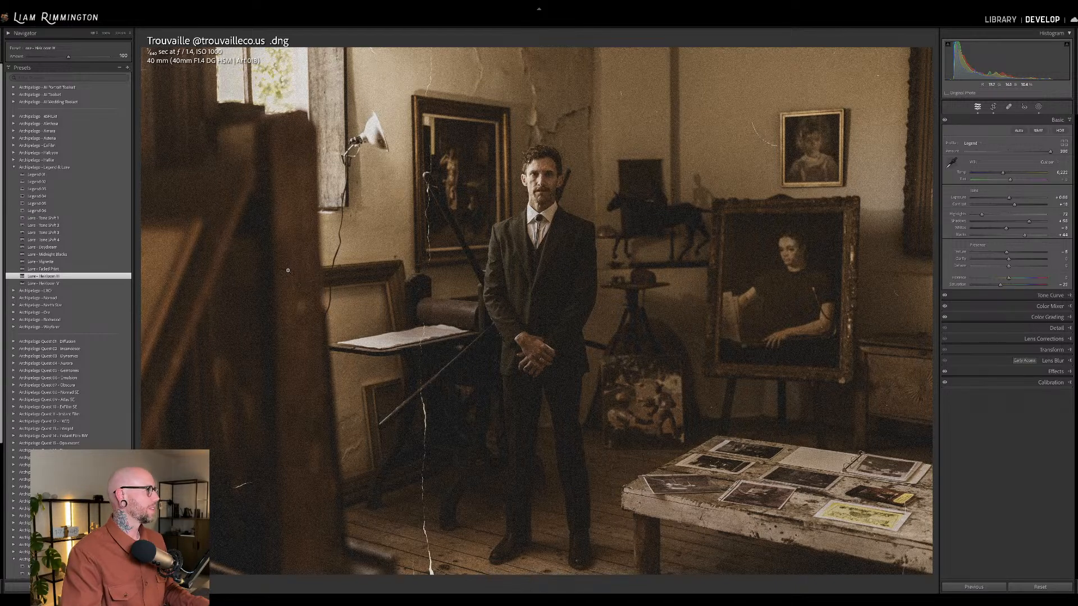
Check the graded art studio portrait beside its before version and among the other photos in the library grid.
key("y")
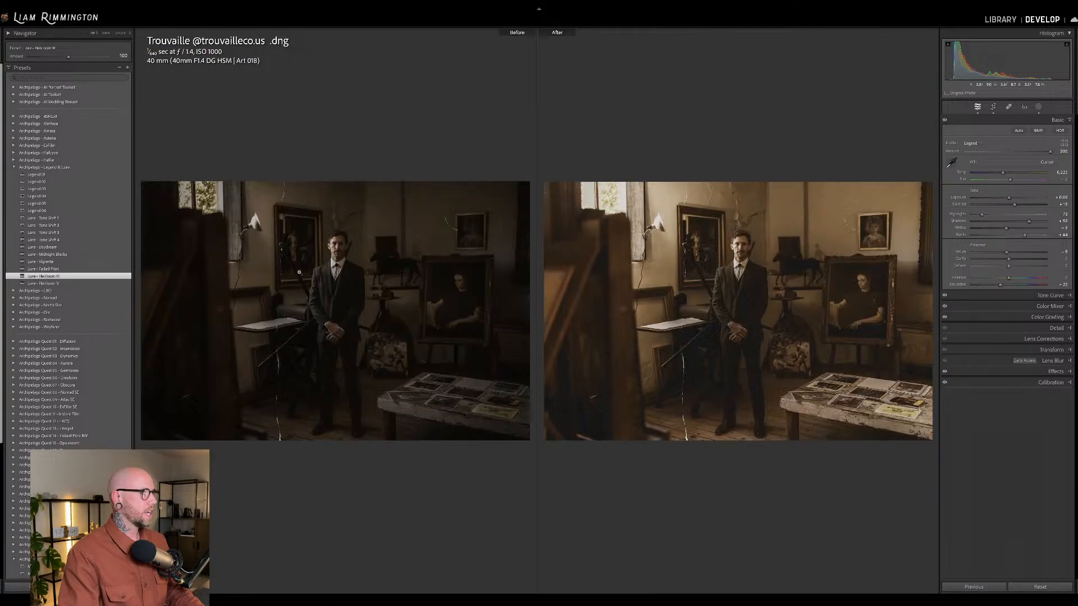
key("g")
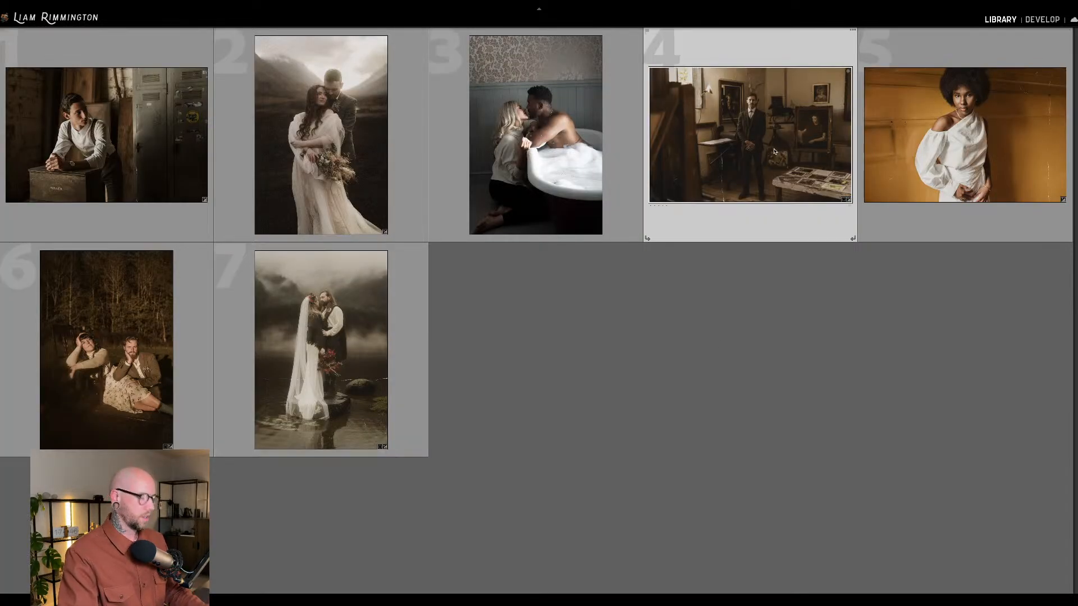
key("d")
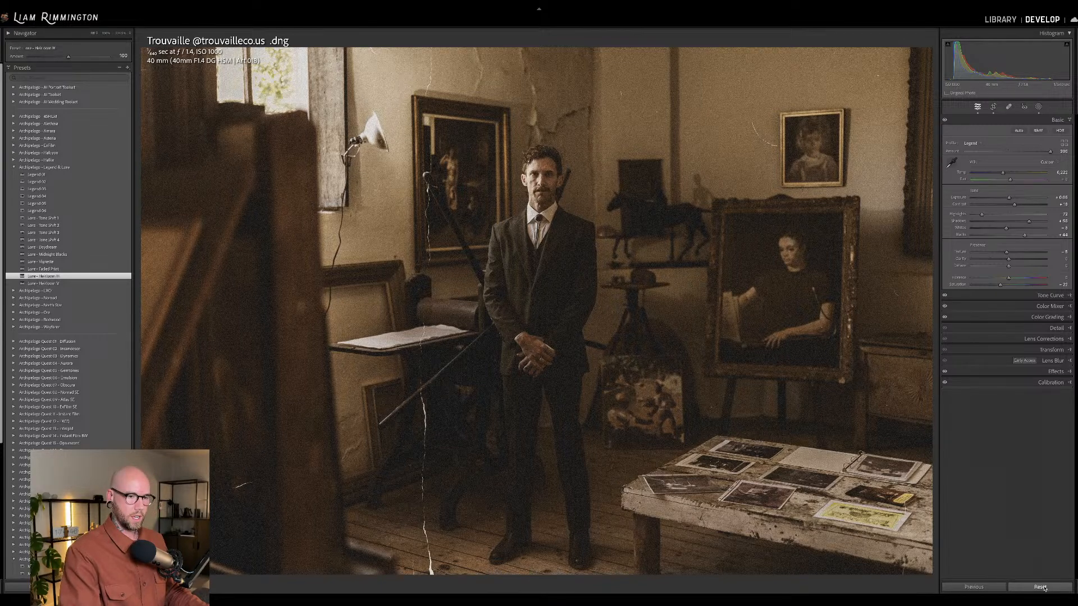
Reset the art studio portrait, copy the After settings to Before so the unedited photo becomes the reference, and undo the reset.
left_click(1039, 588)
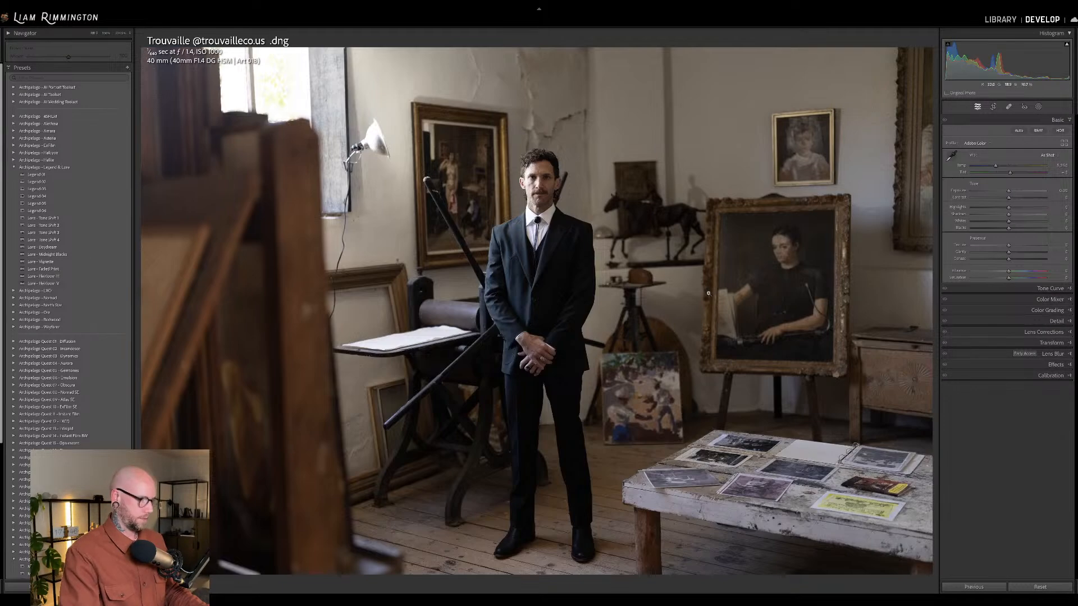
key("y")
right_click(722, 259)
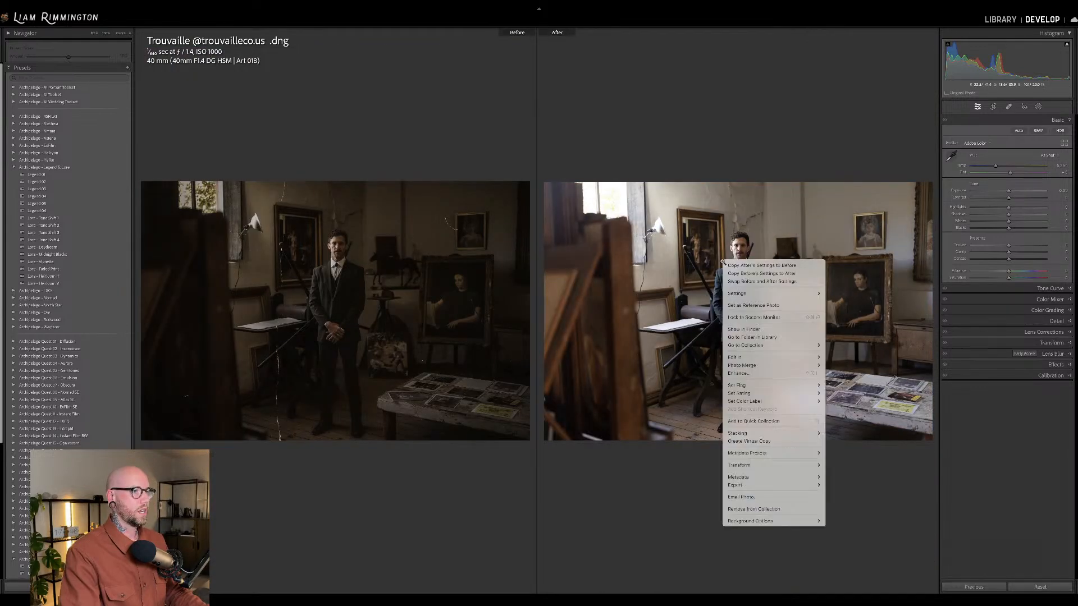
left_click(750, 266)
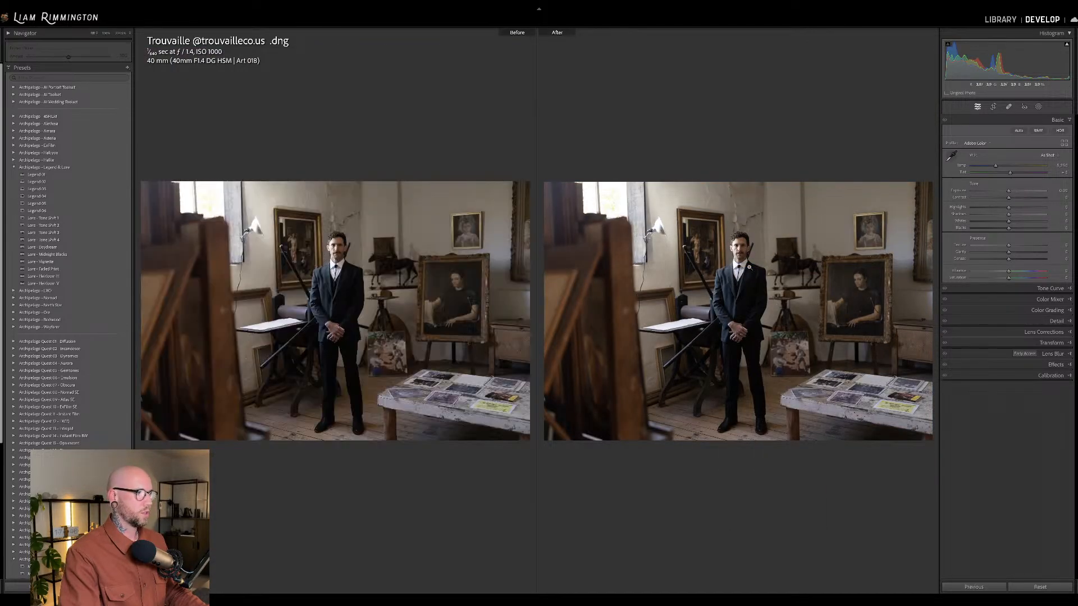
key("y")
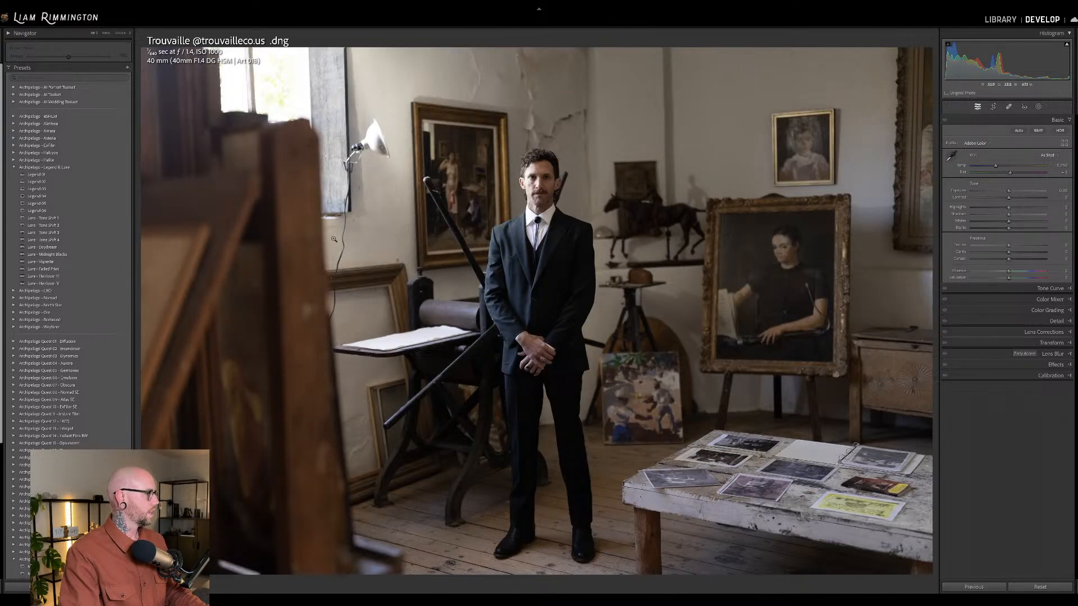
key("ctrl+z")
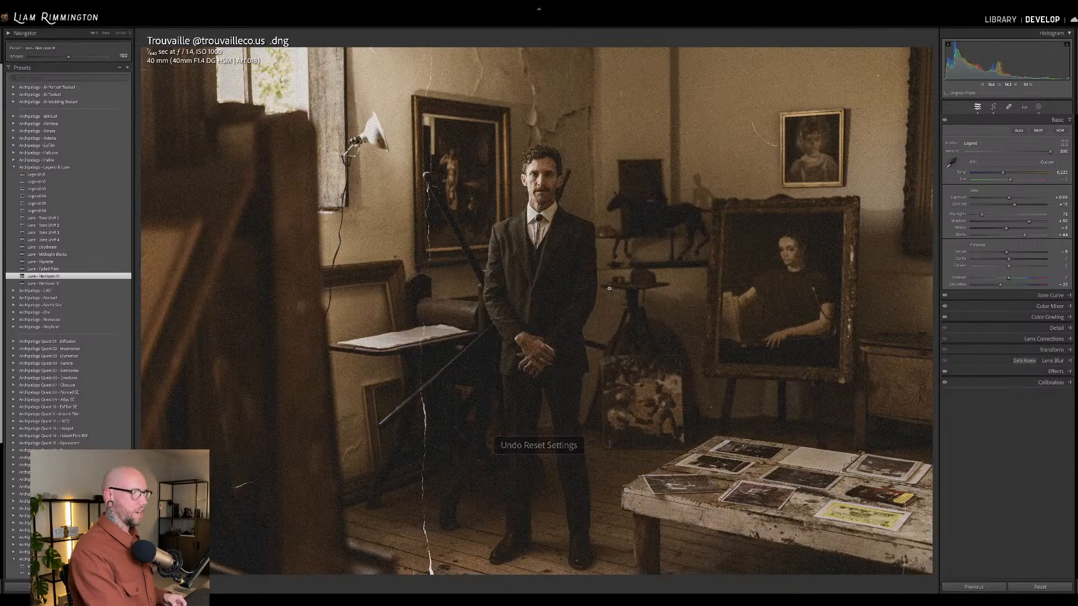
Compare the graded art studio portrait side by side with the original, examining the Heirloom crack texture and grain up close.
key("y")
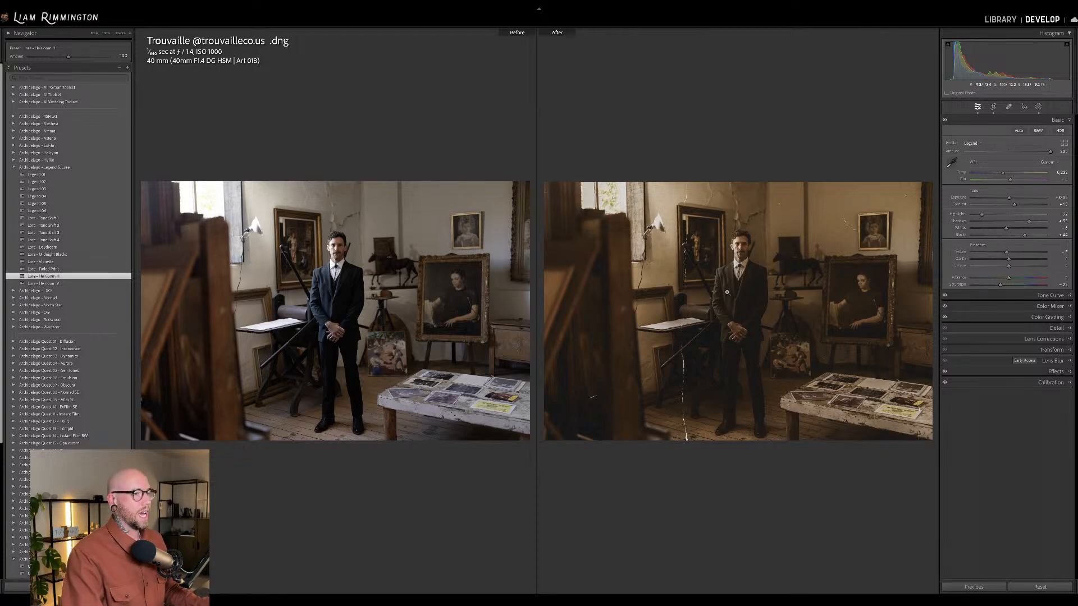
left_click(733, 291)
left_click_drag(758, 249, 723, 194)
left_click(709, 230)
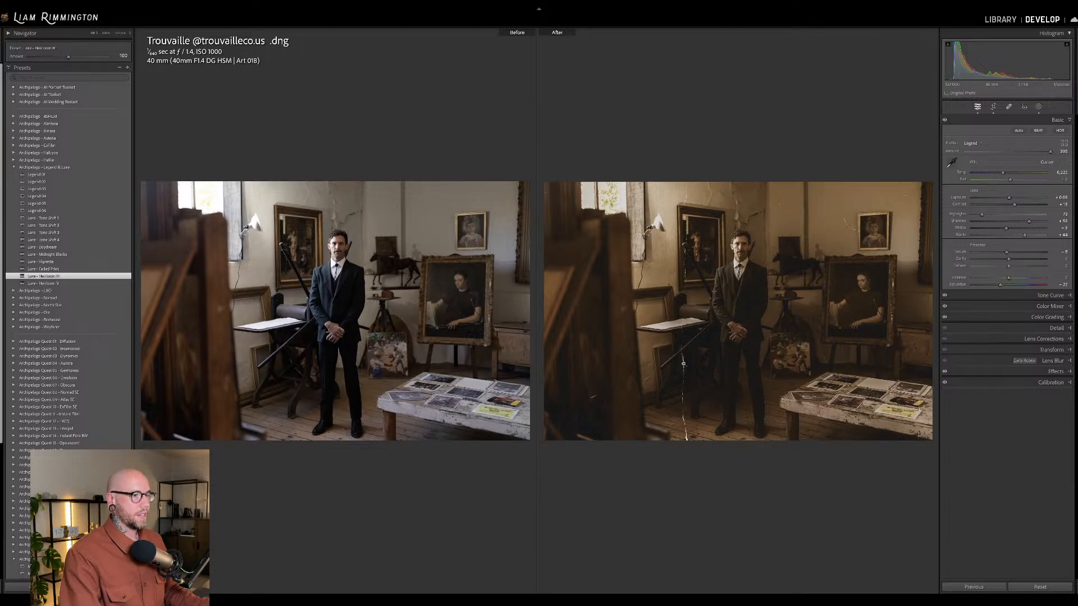
left_click(594, 398)
left_click_drag(727, 376, 438, 219)
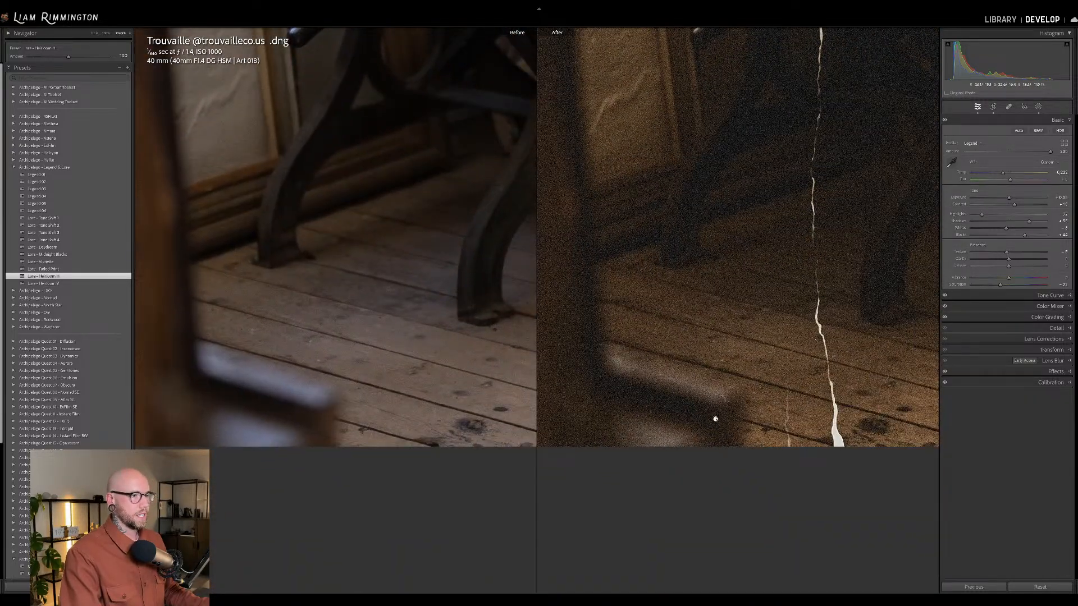
left_click_drag(811, 315, 750, 564)
left_click_drag(770, 145, 750, 463)
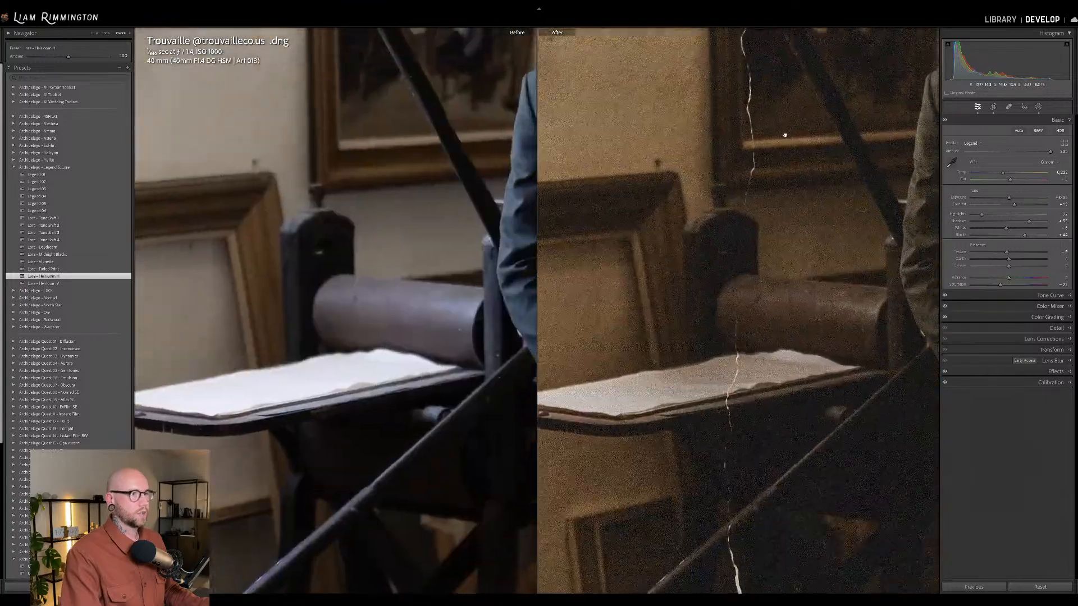
left_click_drag(789, 128, 715, 419)
mouse_move(762, 231)
left_mouse_down()
mouse_move(738, 250)
mouse_move(607, 270)
left_mouse_up()
left_click_drag(767, 262, 551, 189)
left_click(781, 308)
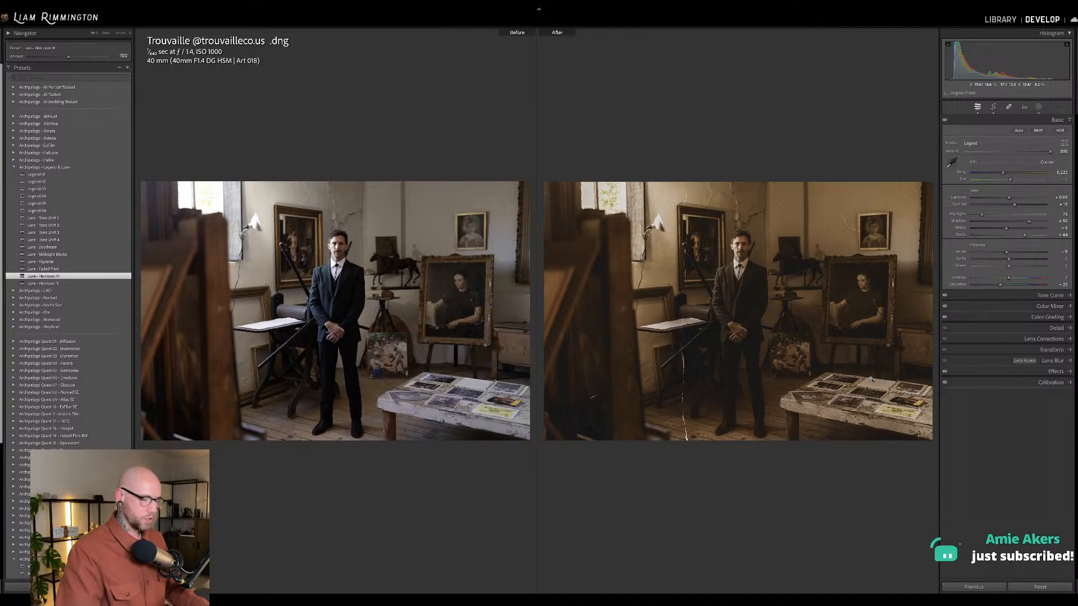
Toggle the full-size art studio portrait between its original and graded versions.
key("y")
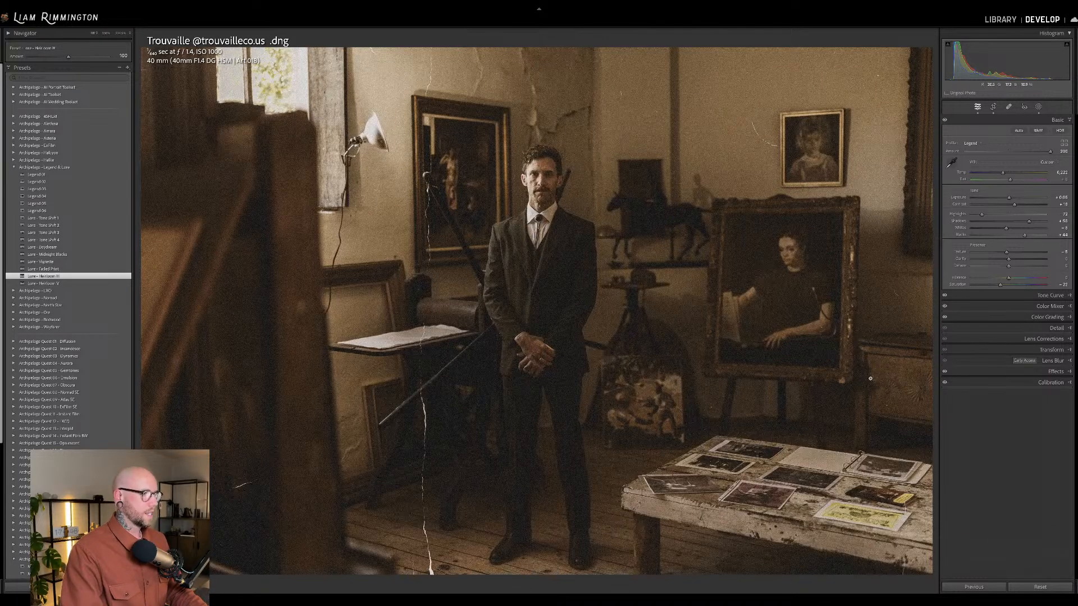
key("backslash")
key("backslash")
key("backslash")
key("backslash")
key("backslash")
key("backslash")
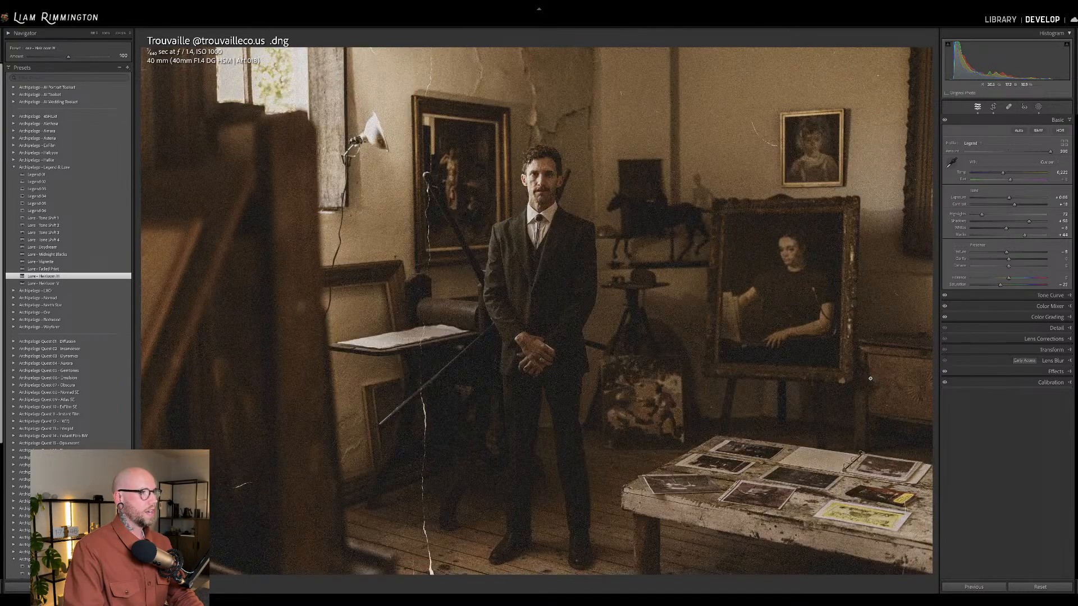
key("backslash")
key("backslash")
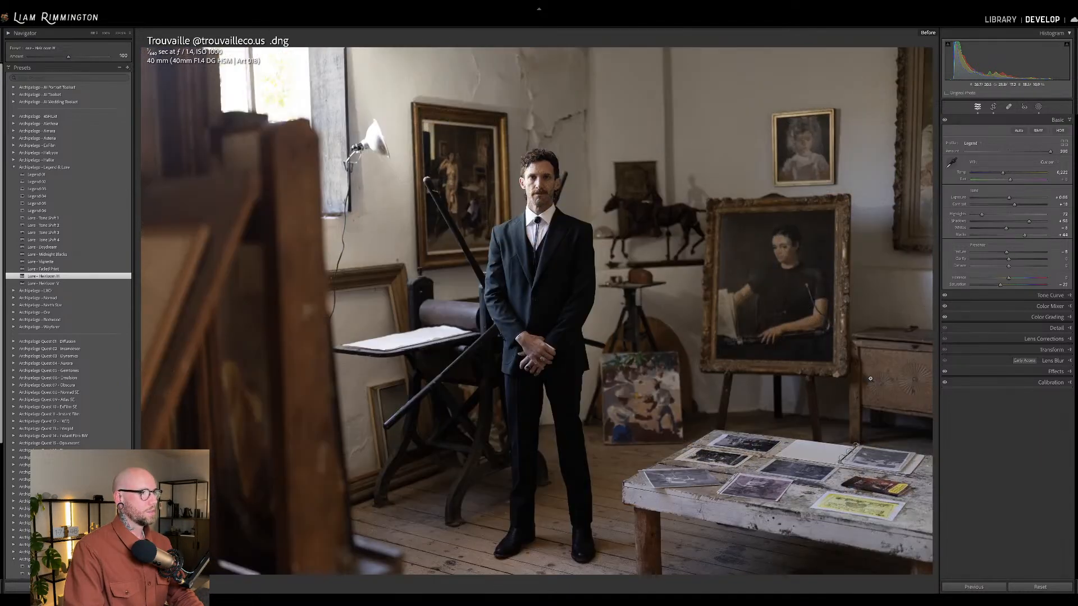
Open the photo of the couple at the bathtub for developing and straighten its crop automatically.
key("g")
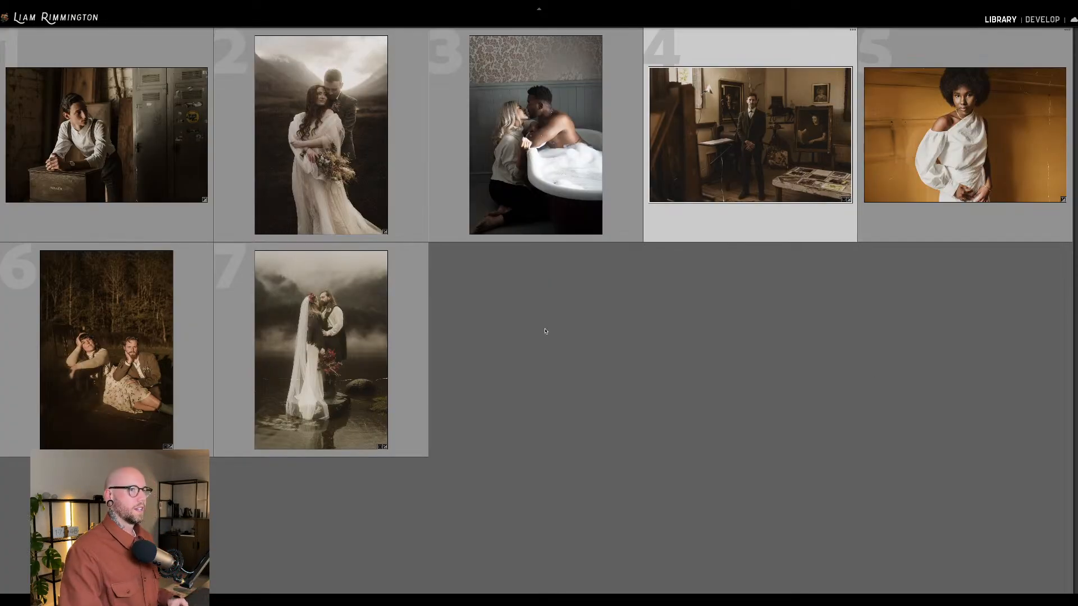
key("Left")
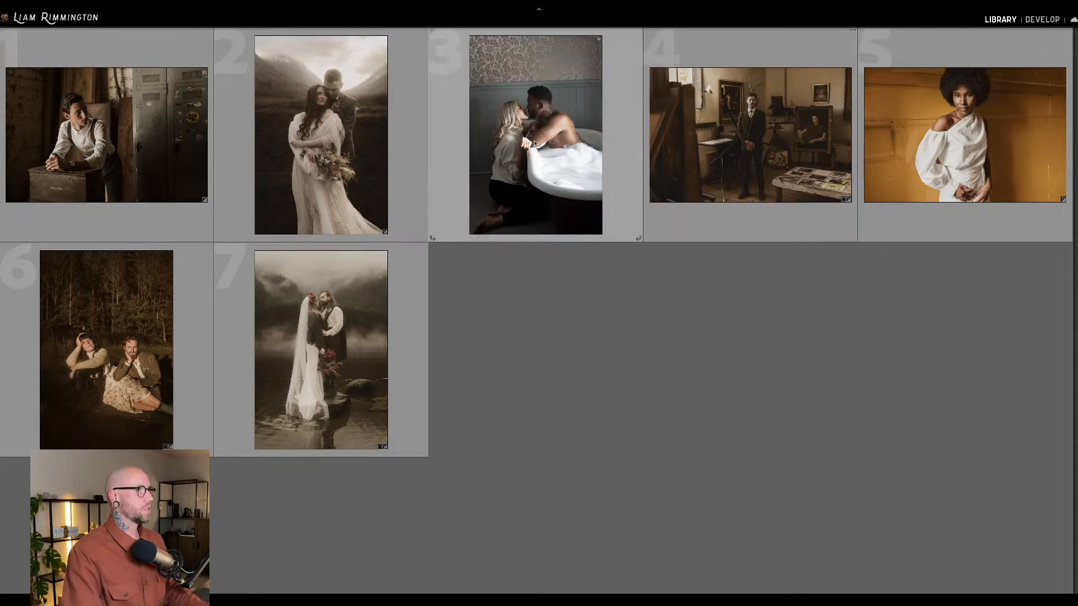
key("d")
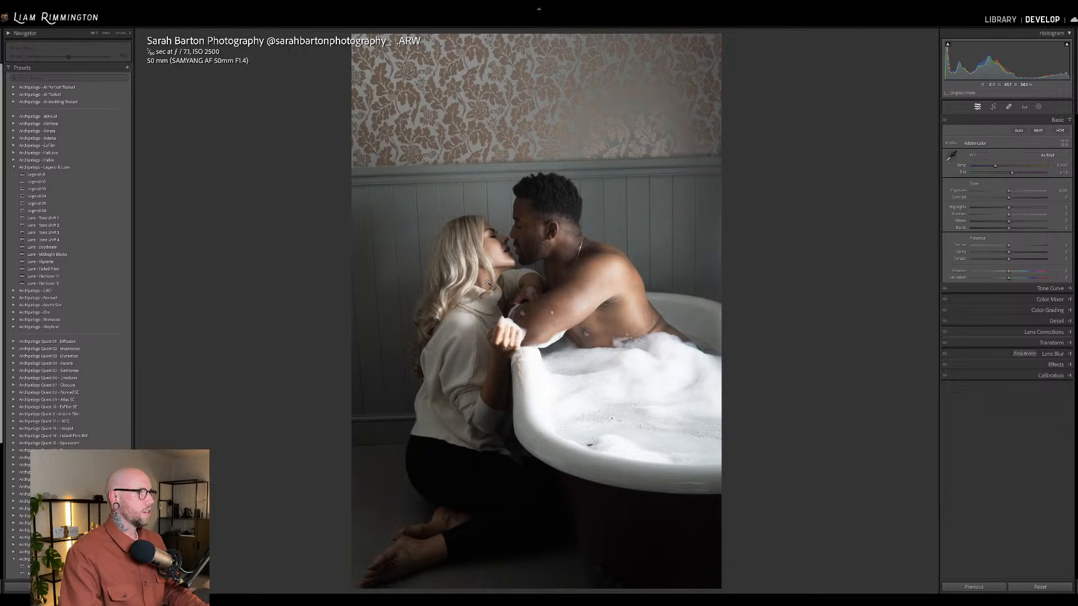
key("r")
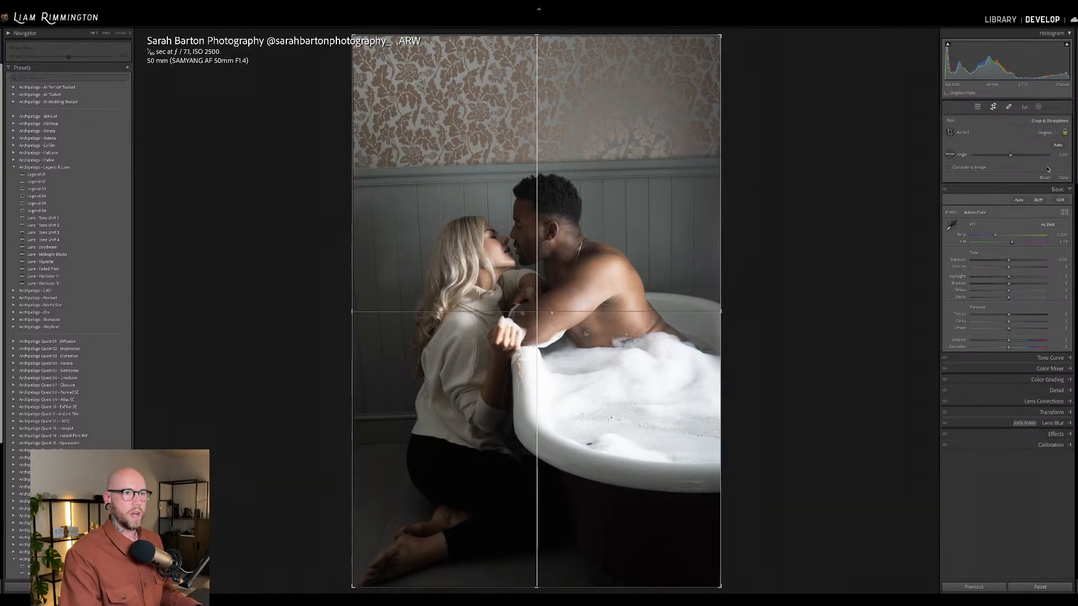
left_click(1058, 145)
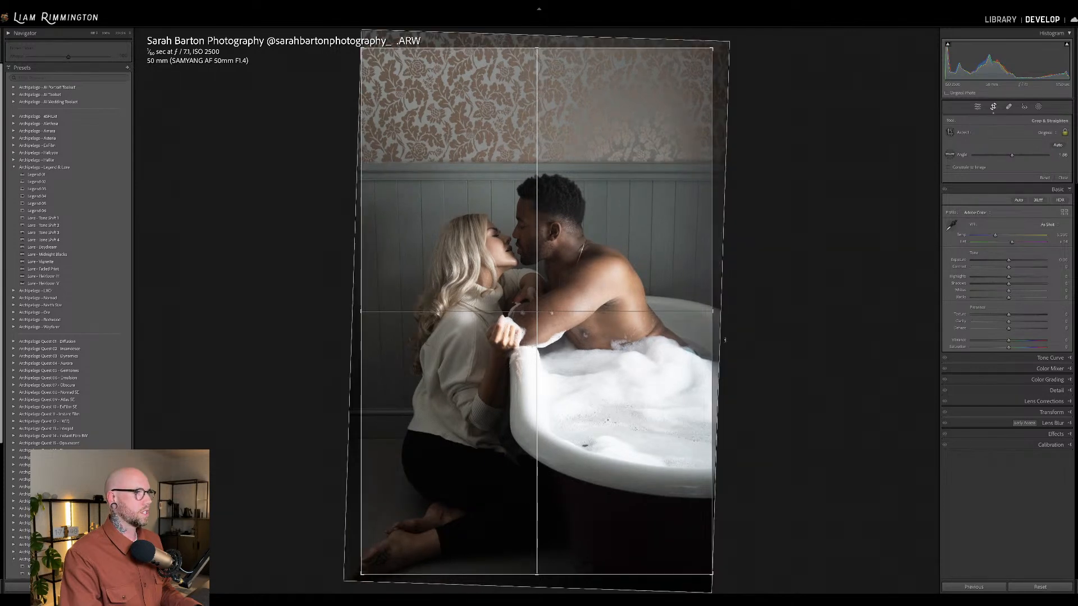
key("Return")
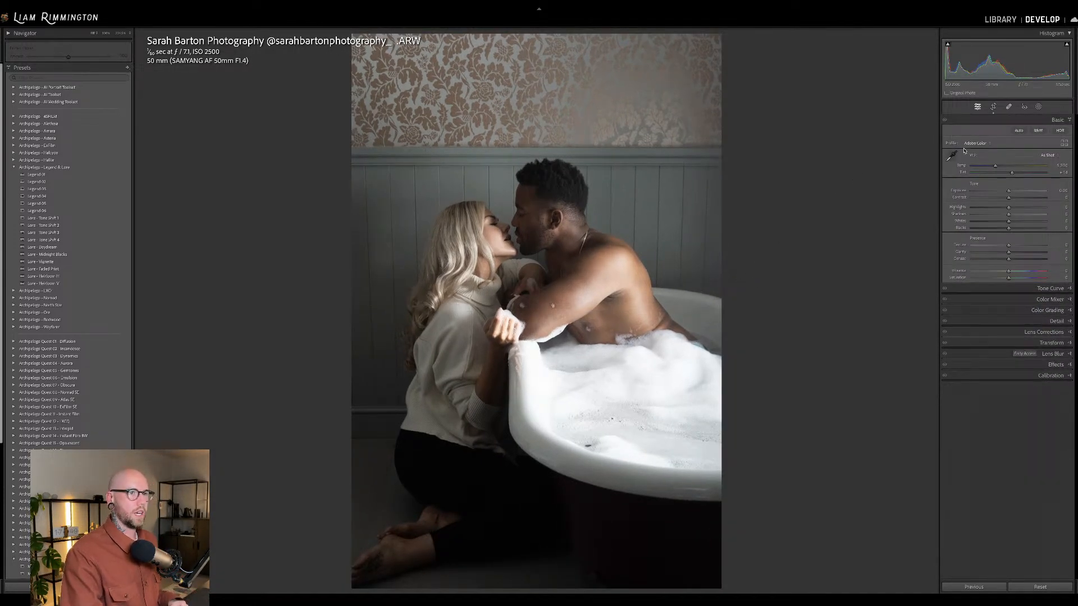
Warm the bathtub photo's white balance slightly and apply the Legend 03 preset with its profile amount set to 74.
left_click_drag(995, 167, 999, 167)
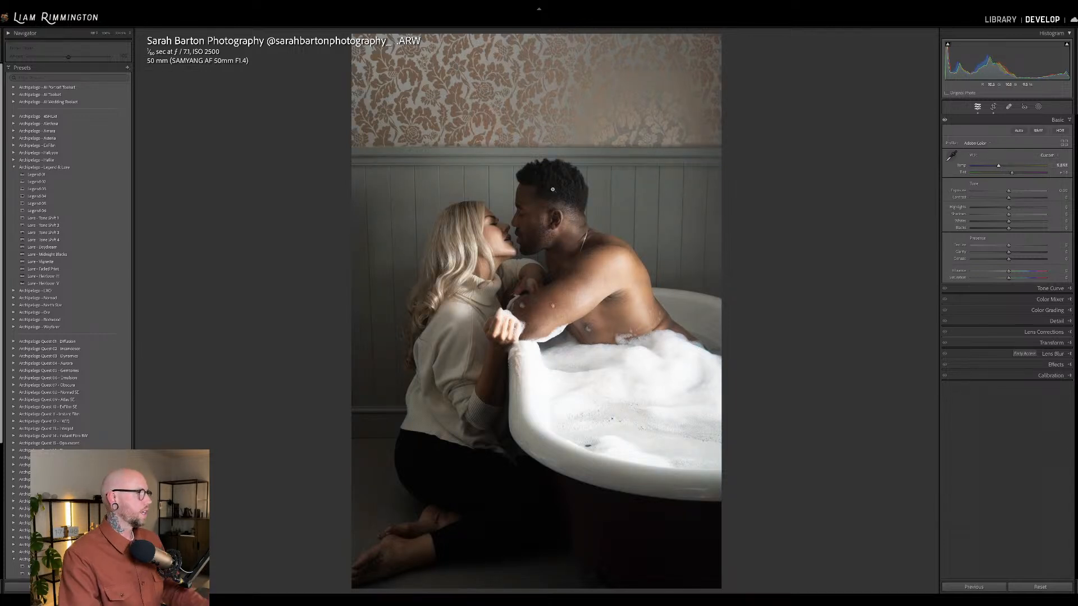
left_click(124, 175)
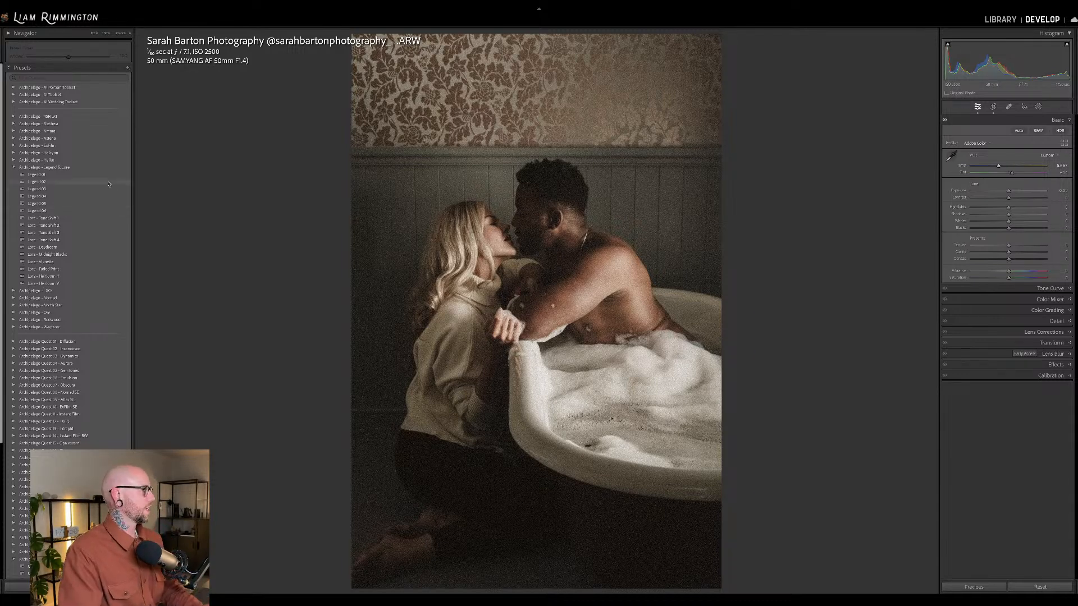
left_click(105, 191)
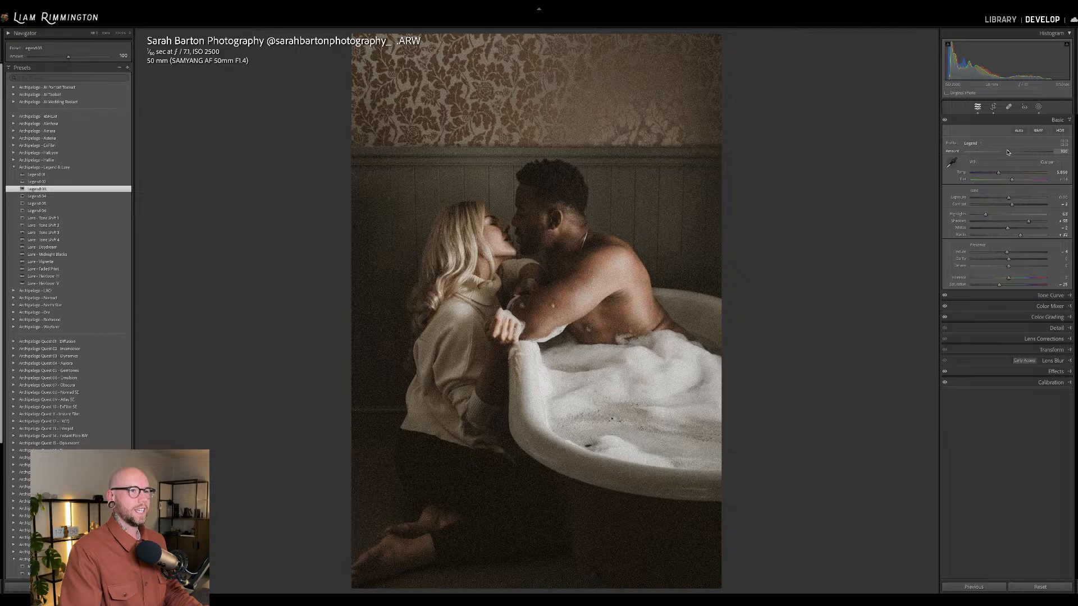
mouse_move(1007, 153)
left_mouse_down()
mouse_move(946, 154)
mouse_move(1011, 157)
mouse_move(997, 156)
left_mouse_up()
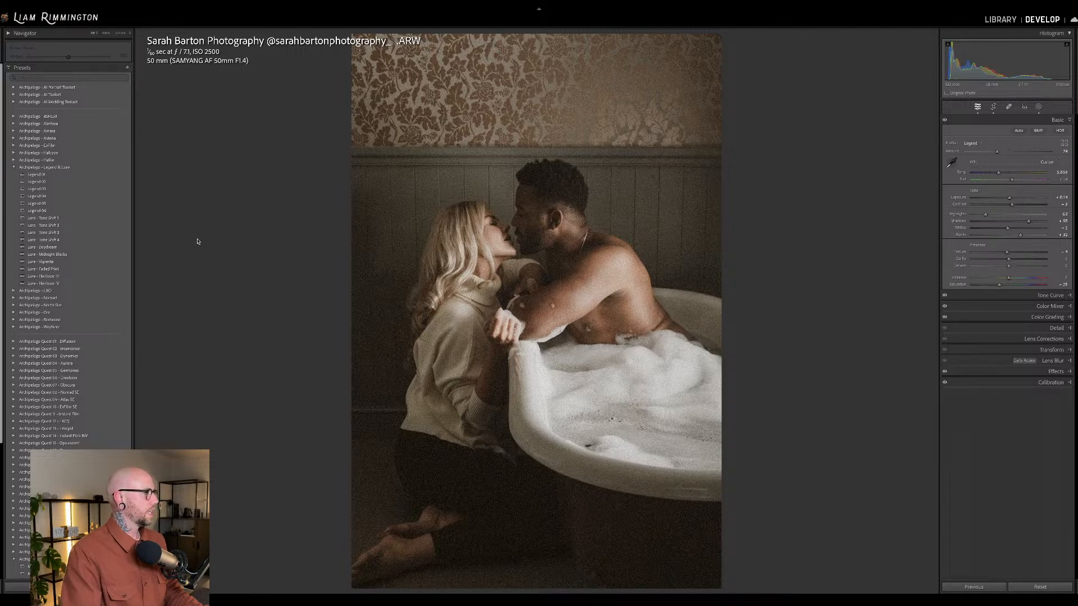
Apply the Lure Tone Shift 4 preset at an amount of 126 to the bathtub photo and warm the white balance slightly.
left_click(118, 242)
mouse_move(68, 57)
left_mouse_down()
mouse_move(102, 59)
mouse_move(78, 57)
left_mouse_up()
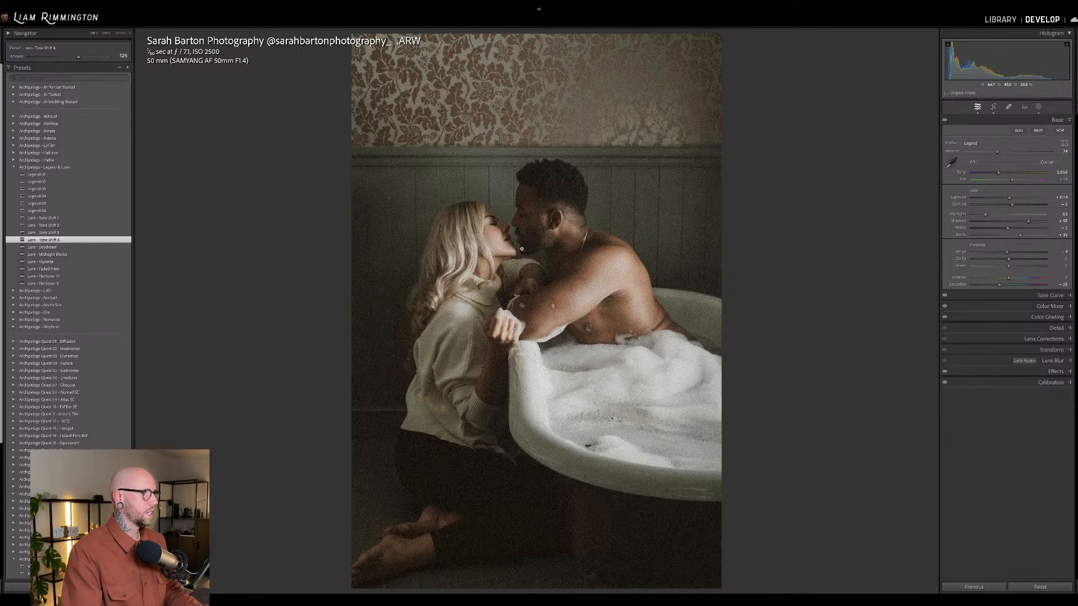
left_click_drag(1002, 173, 1001, 173)
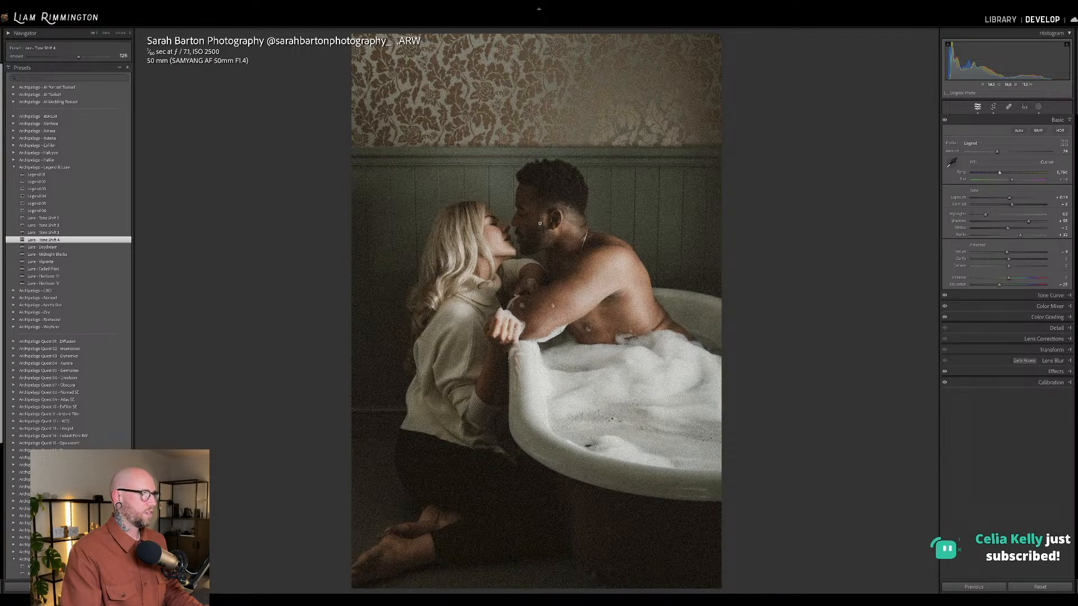
Compare the bathtub photo with its original and fine-tune the Legend profile amount slightly lower.
key("backslash")
key("backslash")
key("backslash")
key("backslash")
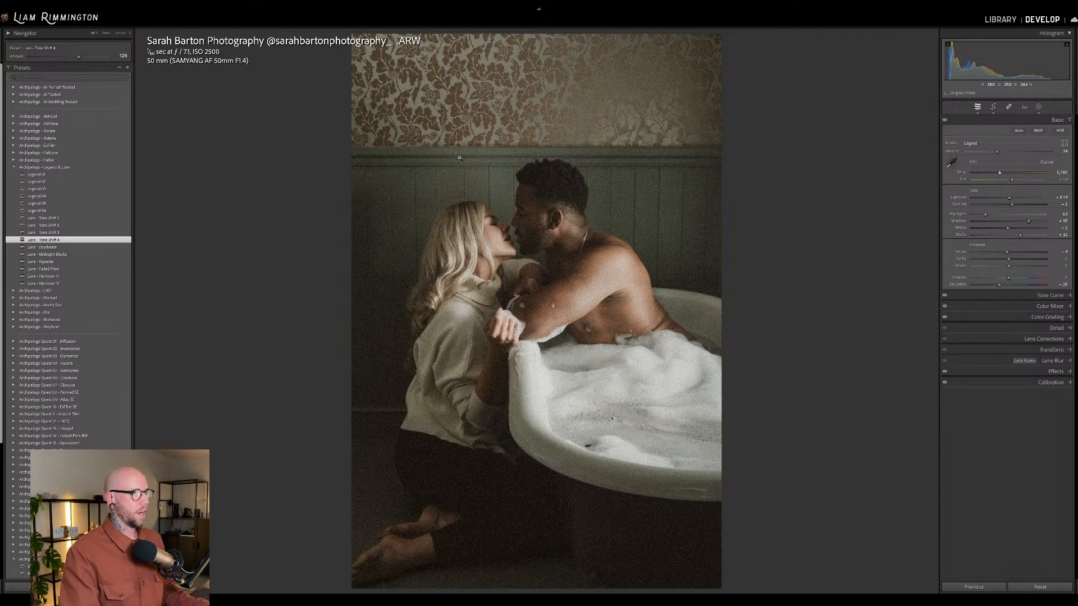
key("backslash")
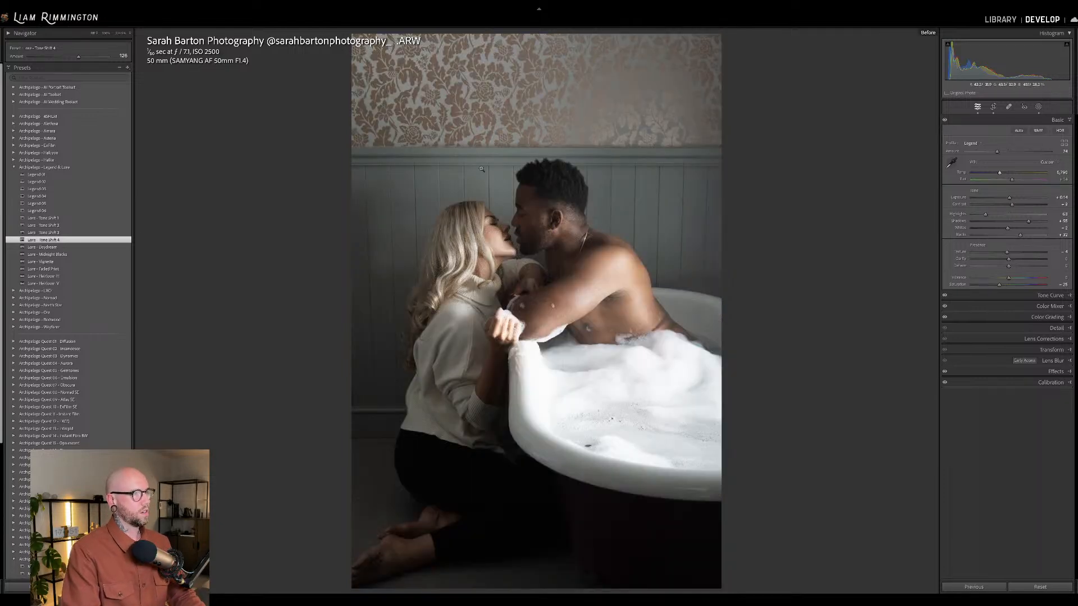
key("backslash")
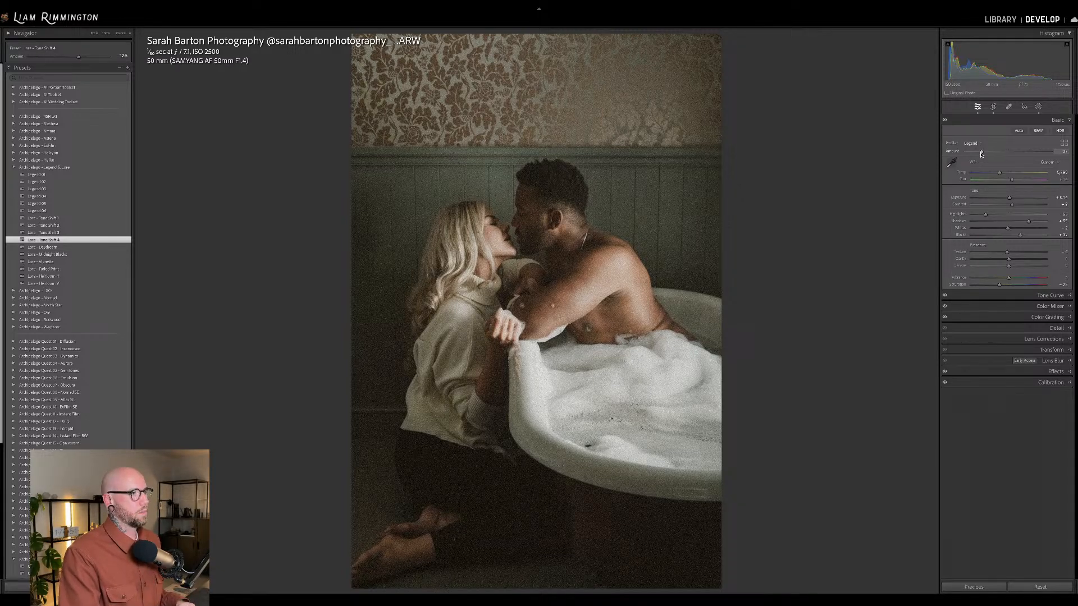
mouse_move(989, 153)
left_mouse_down()
mouse_move(1045, 152)
mouse_move(996, 154)
left_mouse_up()
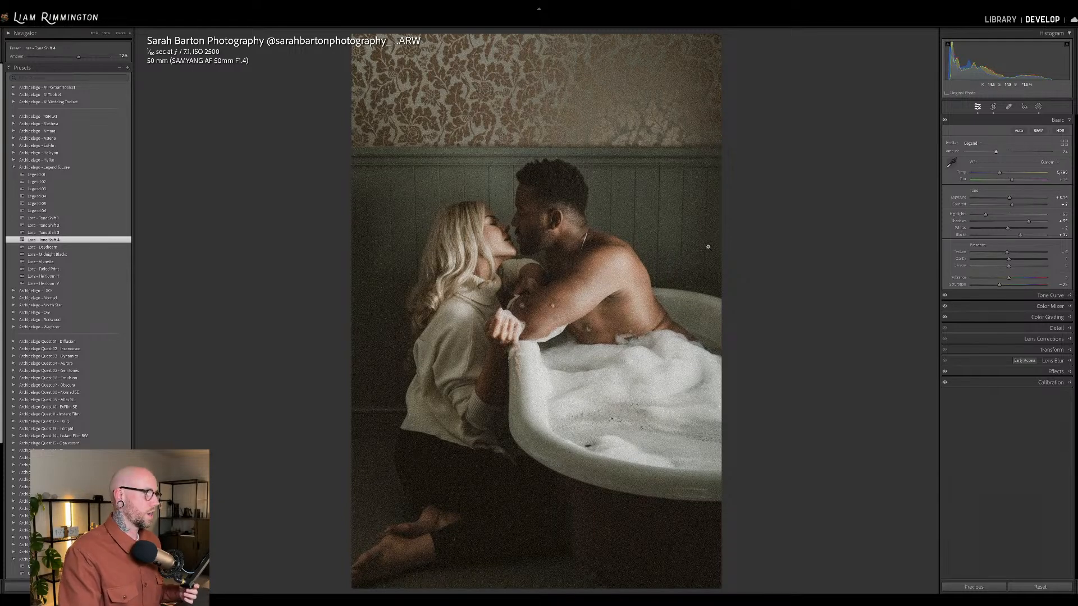
Compare the bathtub photo with its original, first by toggling and finally with before and after side by side.
key("backslash")
key("backslash")
key("y")
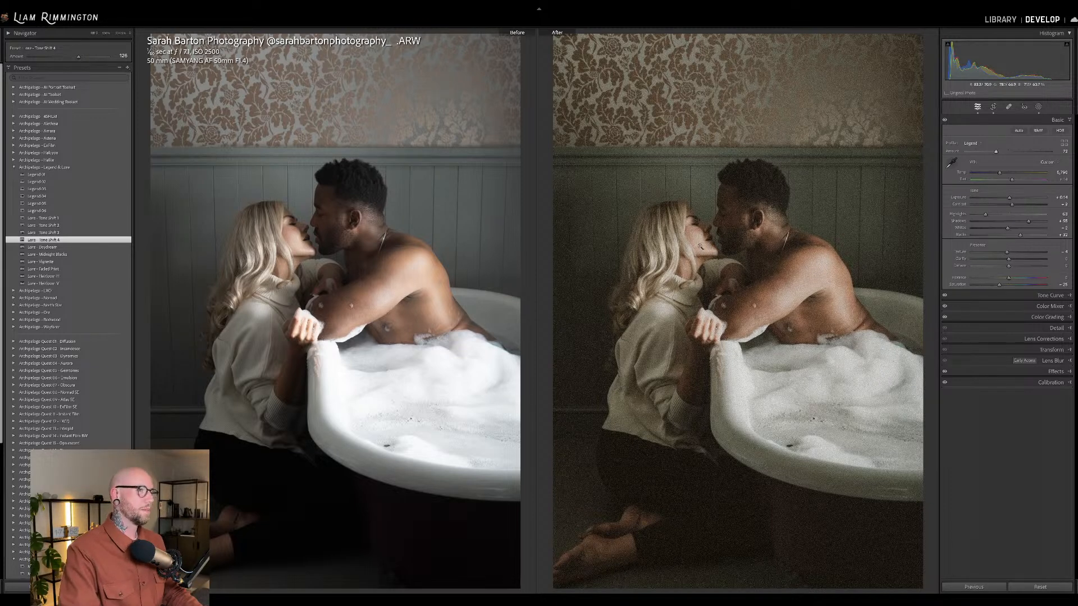
Return to the photo grid, select all seven graded photos and survey them together with the surrounding interface hidden.
key("g")
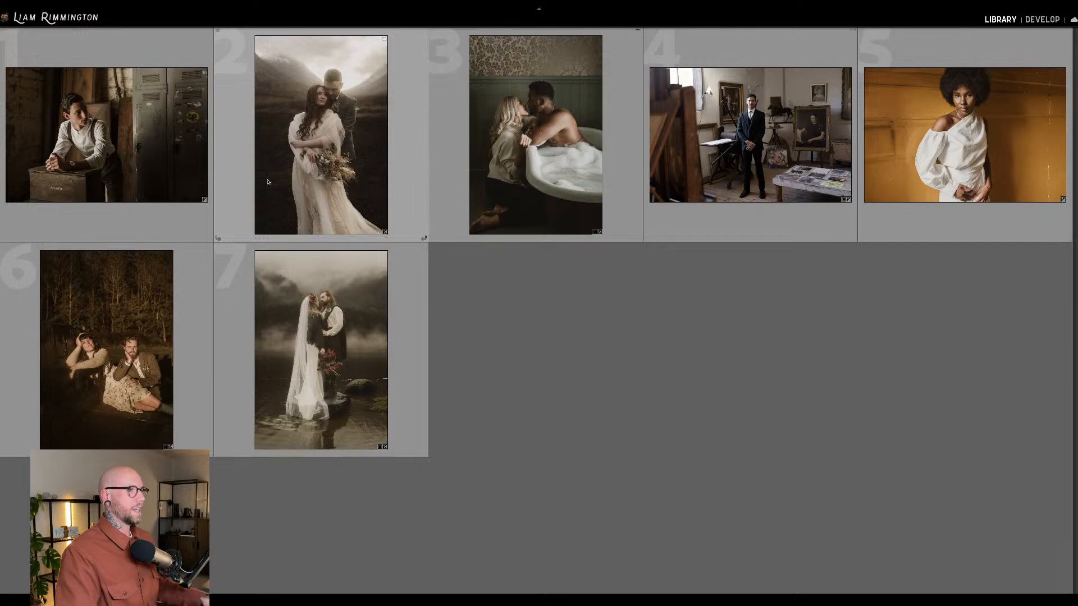
left_click(133, 149)
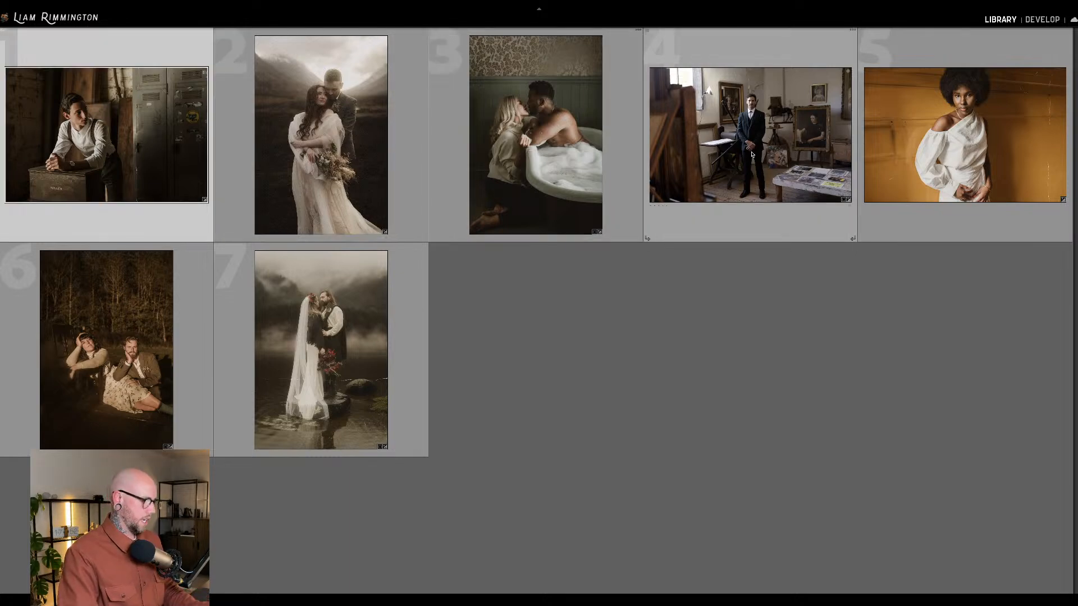
left_click(335, 344, "shift")
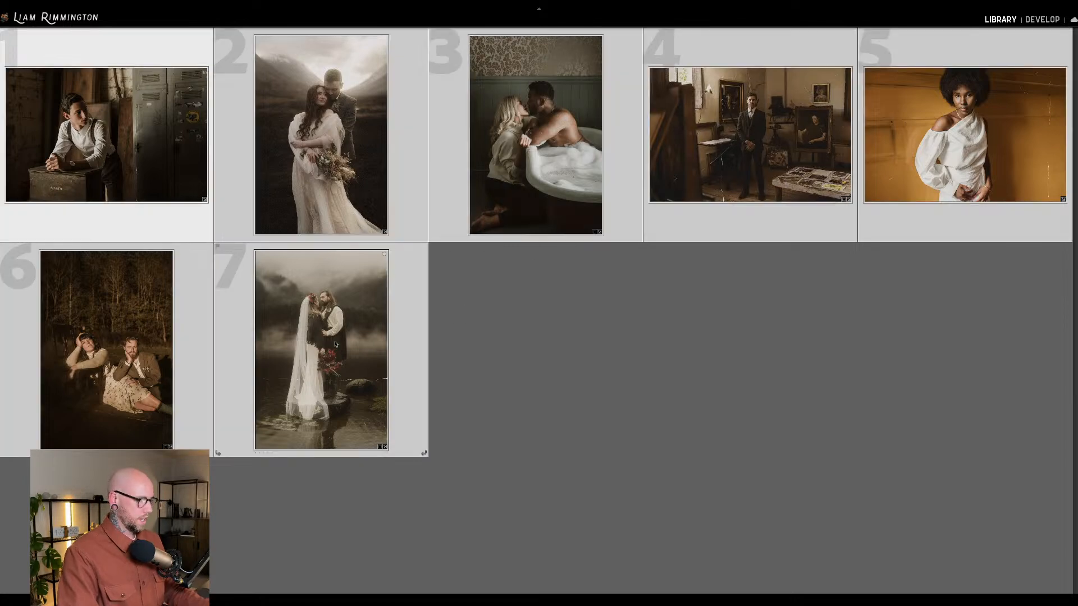
key("n")
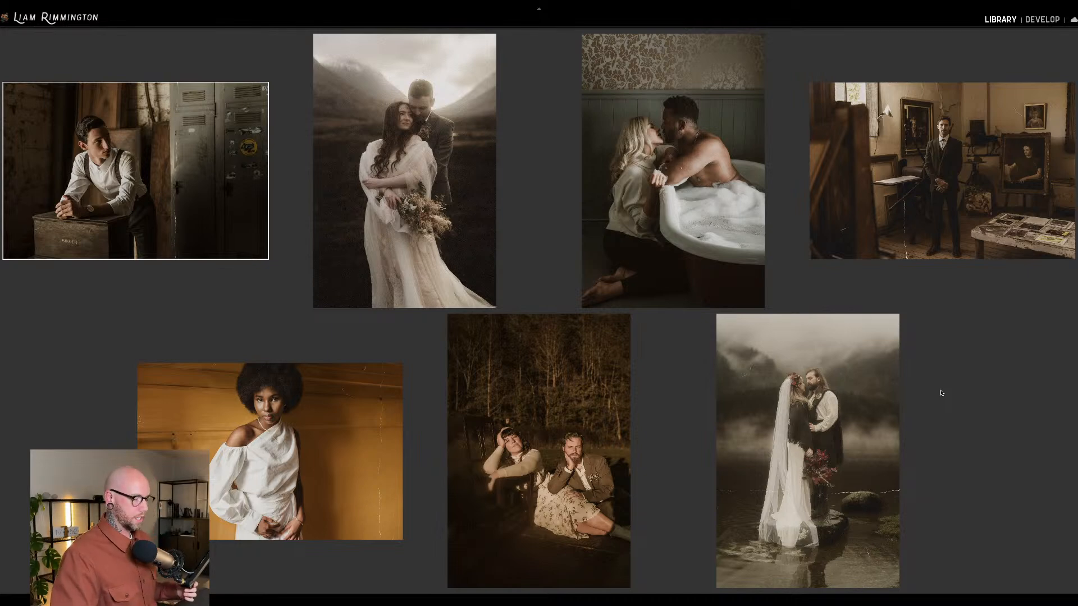
key("l")
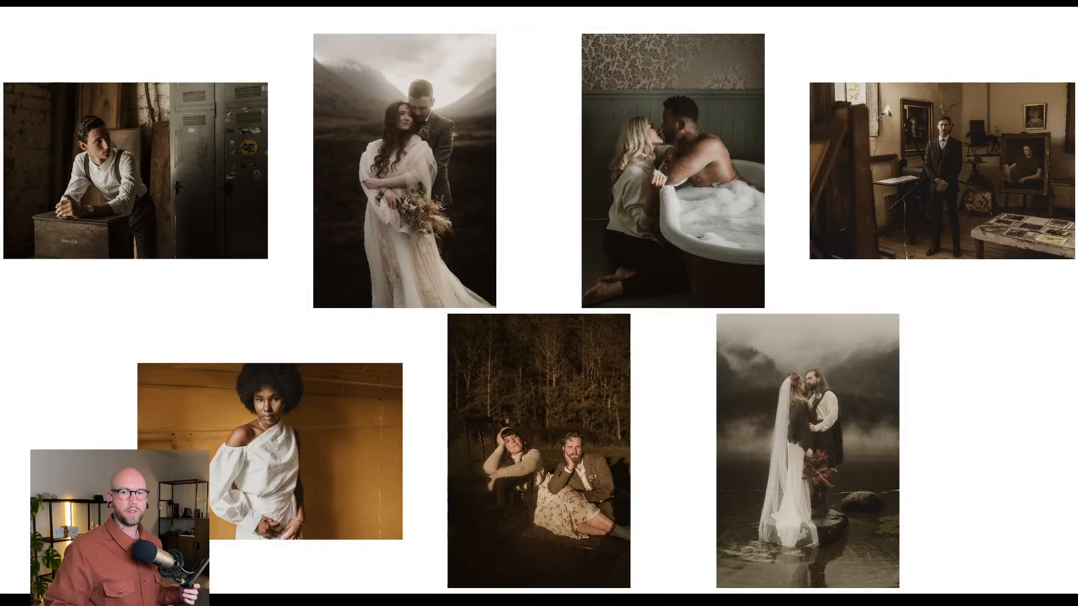